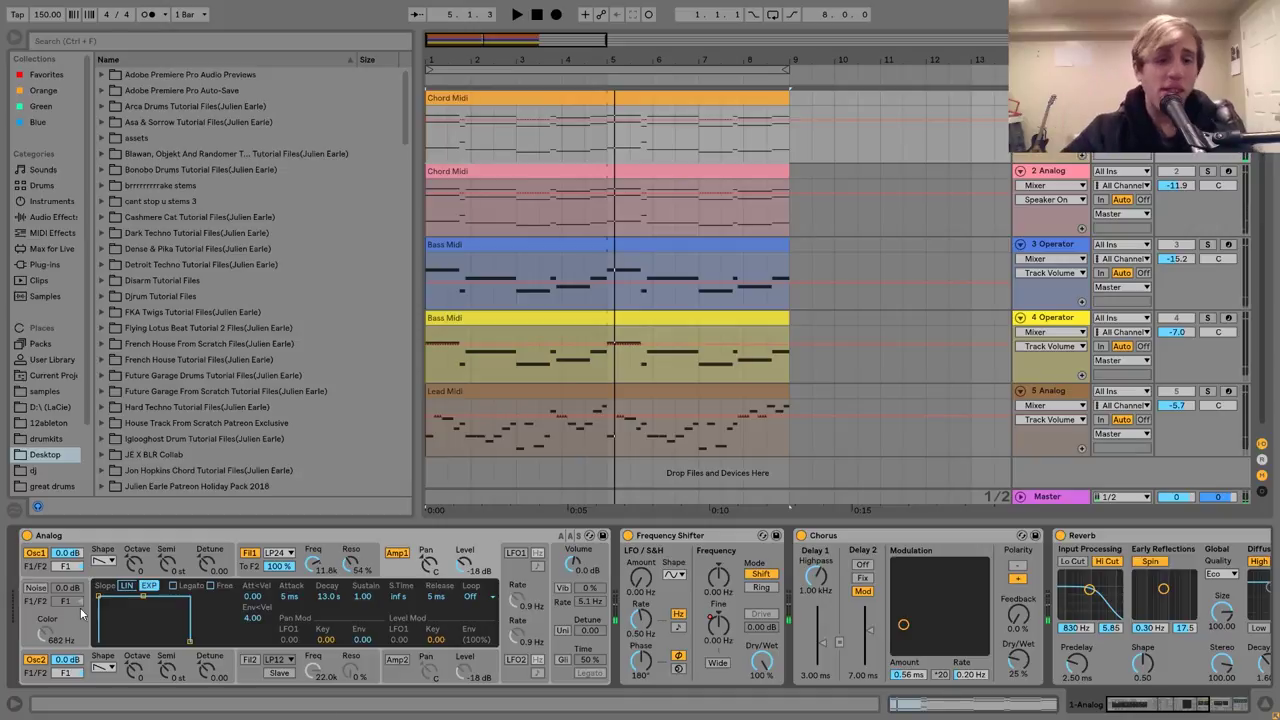
Open the first track's Chord Midi clip in the piano roll with its envelope view hidden.
double_click(641, 98)
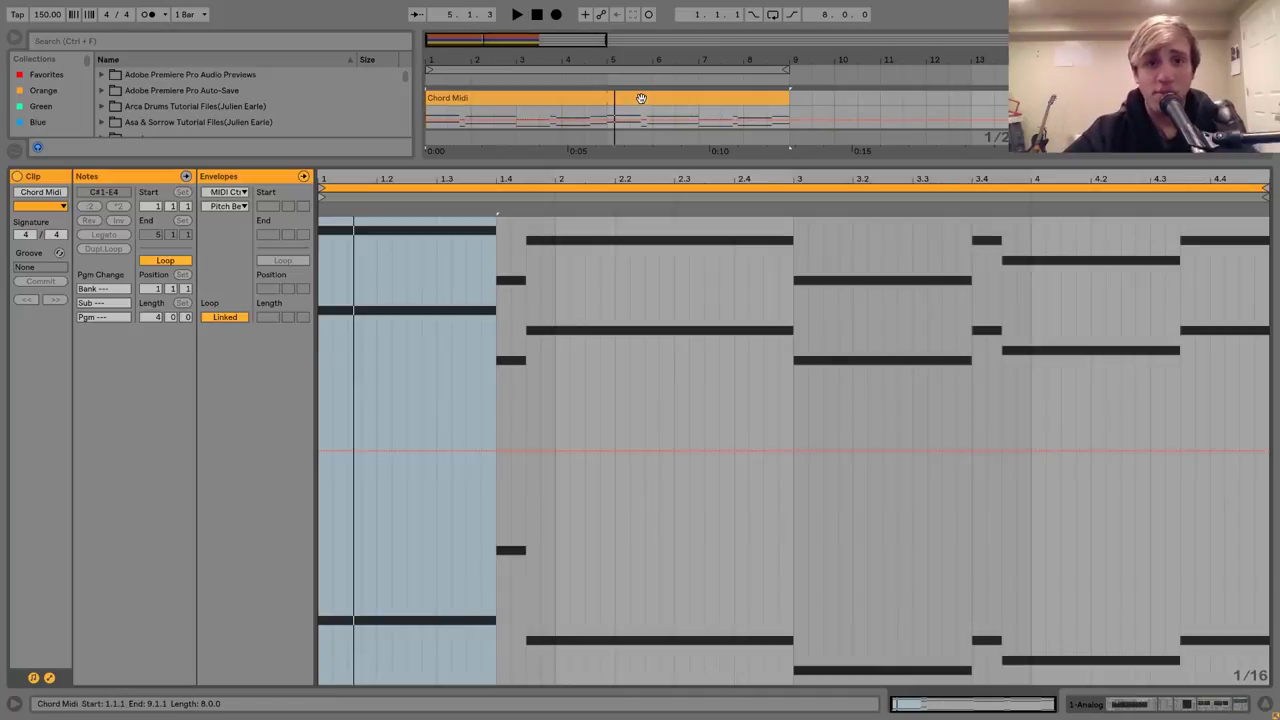
click(49, 677)
click(363, 504)
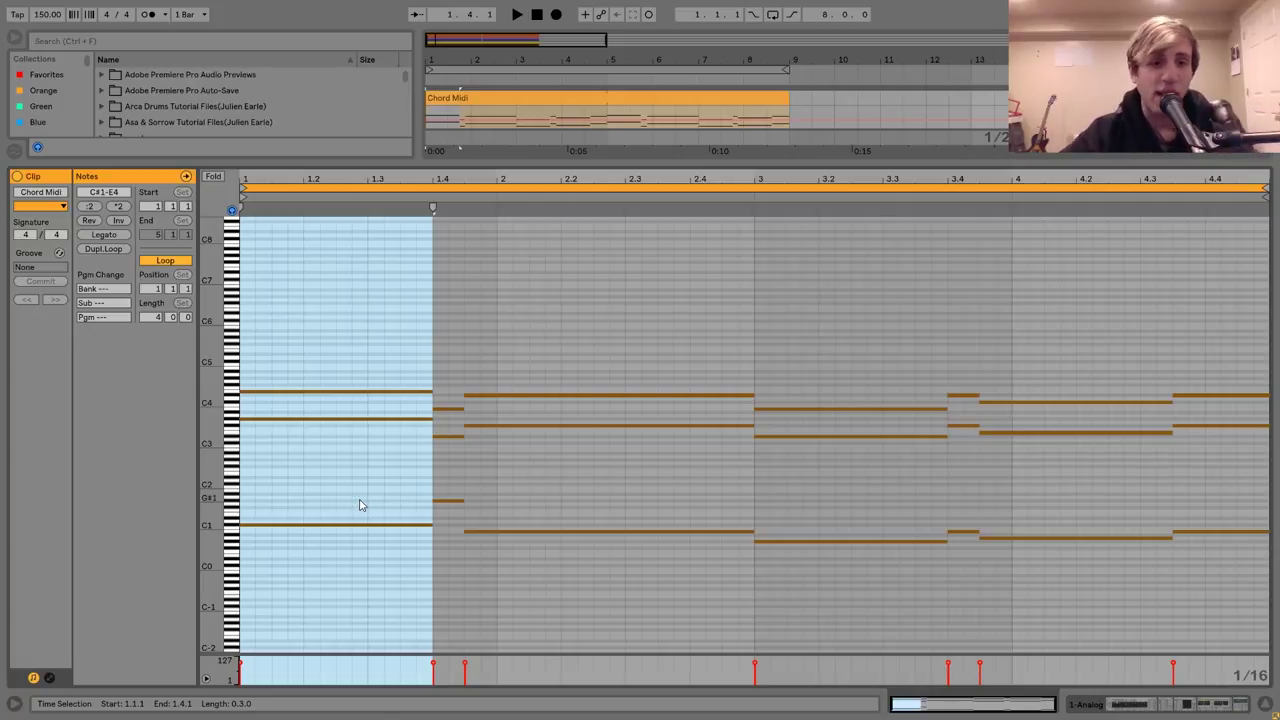
Raise the first chord's C#1 bass note two octaves to C#3.
click(356, 538)
click(348, 524)
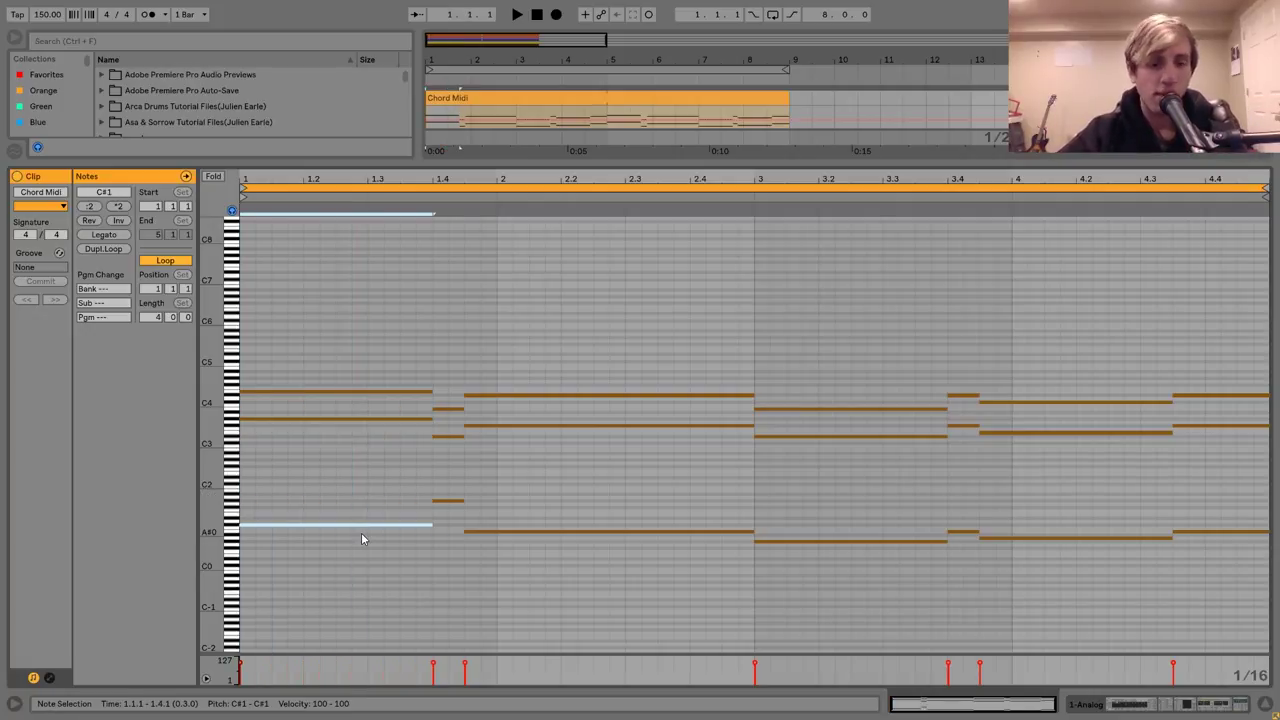
key(shift+Up)
key(shift+Up)
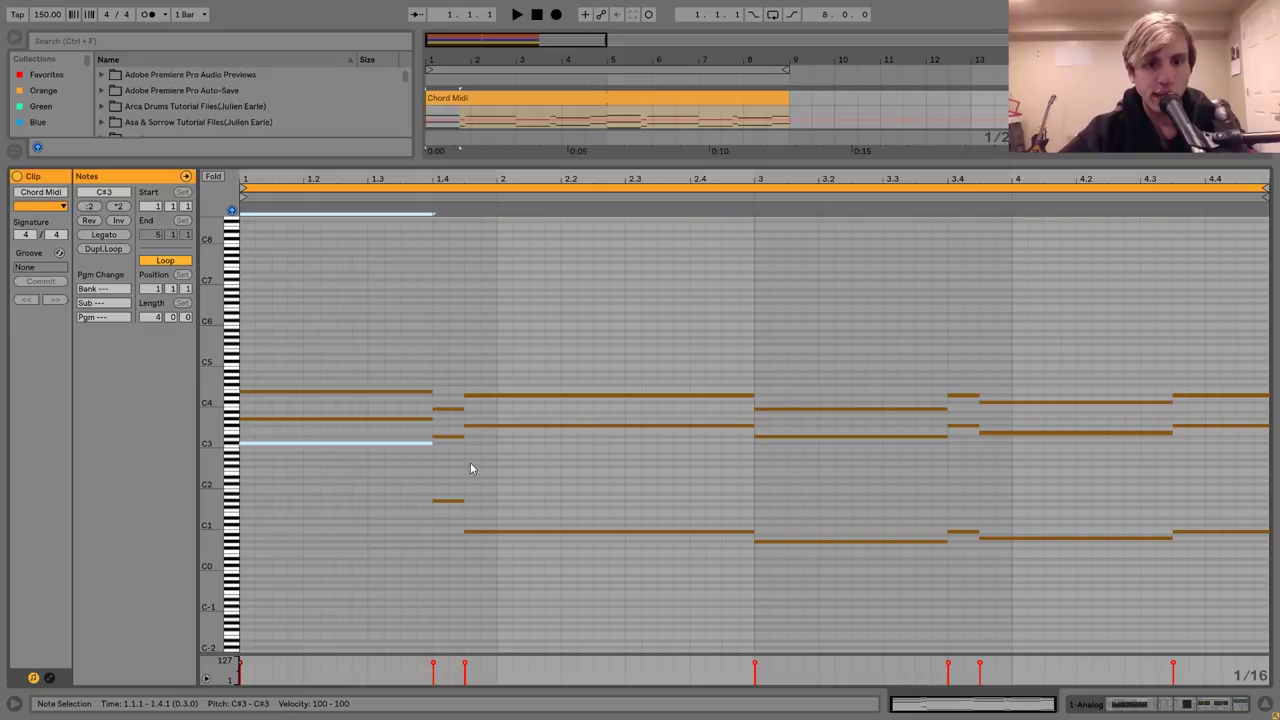
Lower the first chord's E4 note one octave to E3 and select all three notes of the chord.
click(374, 392)
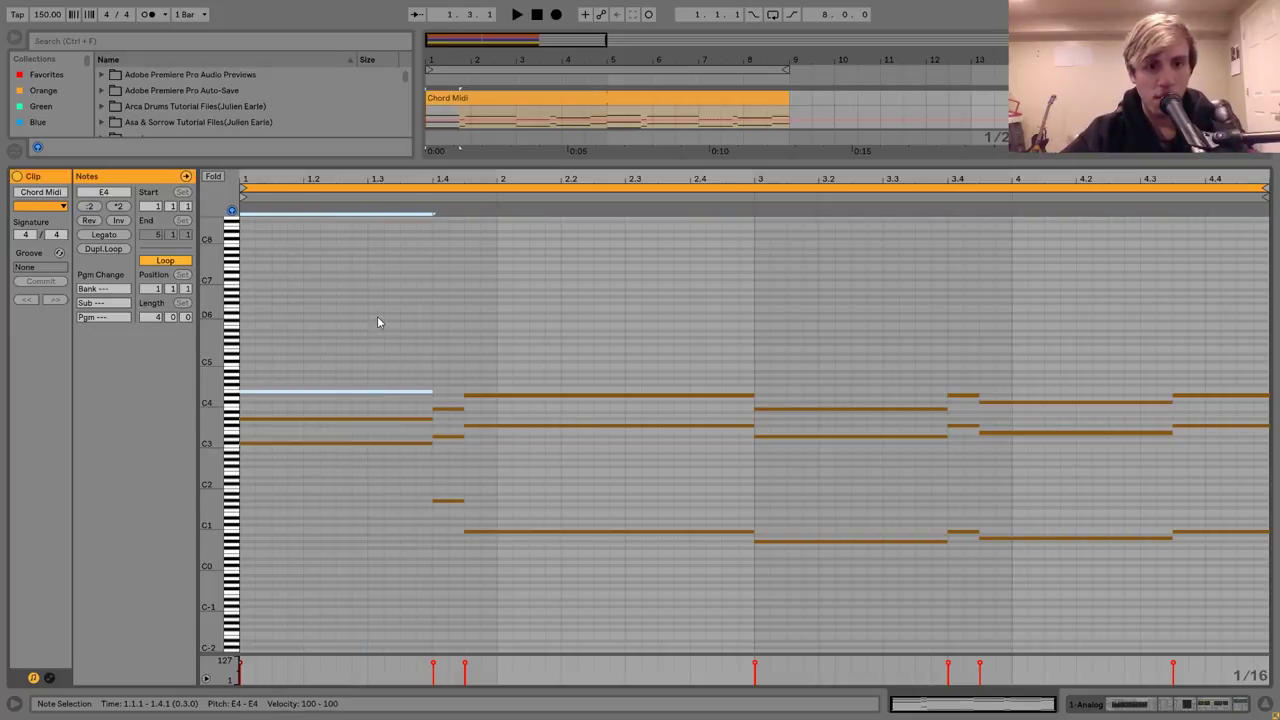
key(shift+Down)
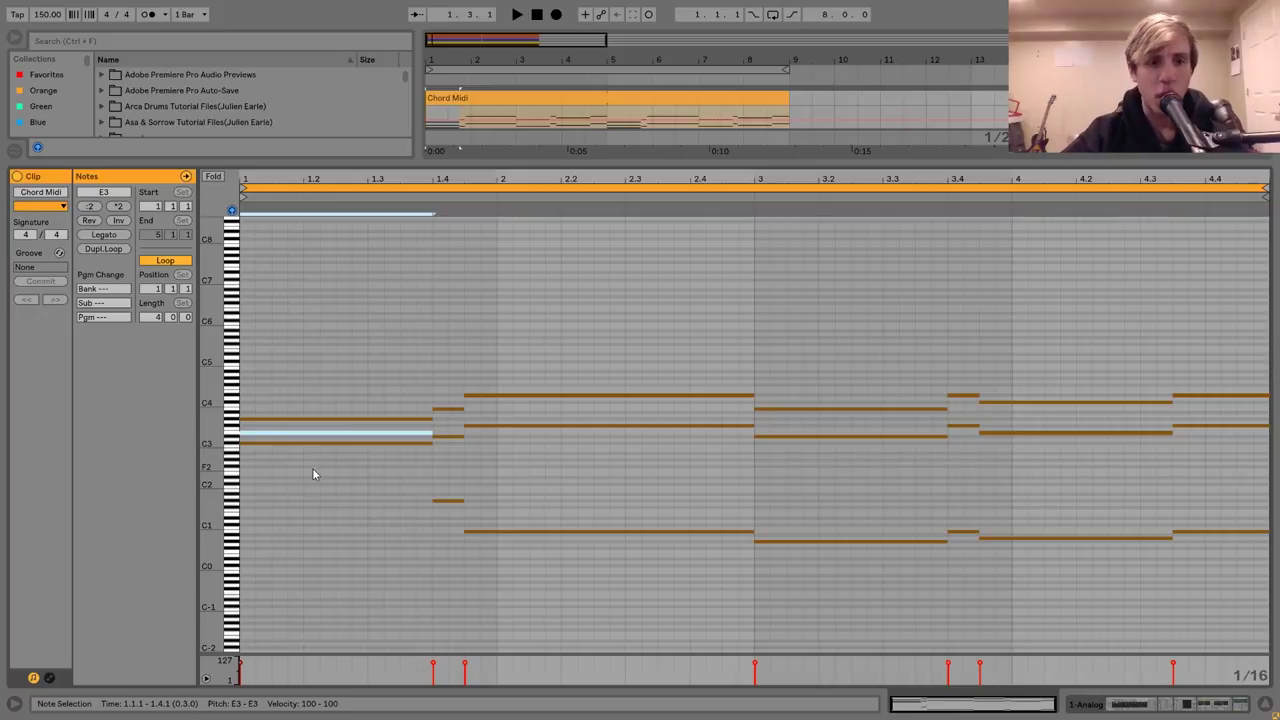
drag(329, 467, 349, 330)
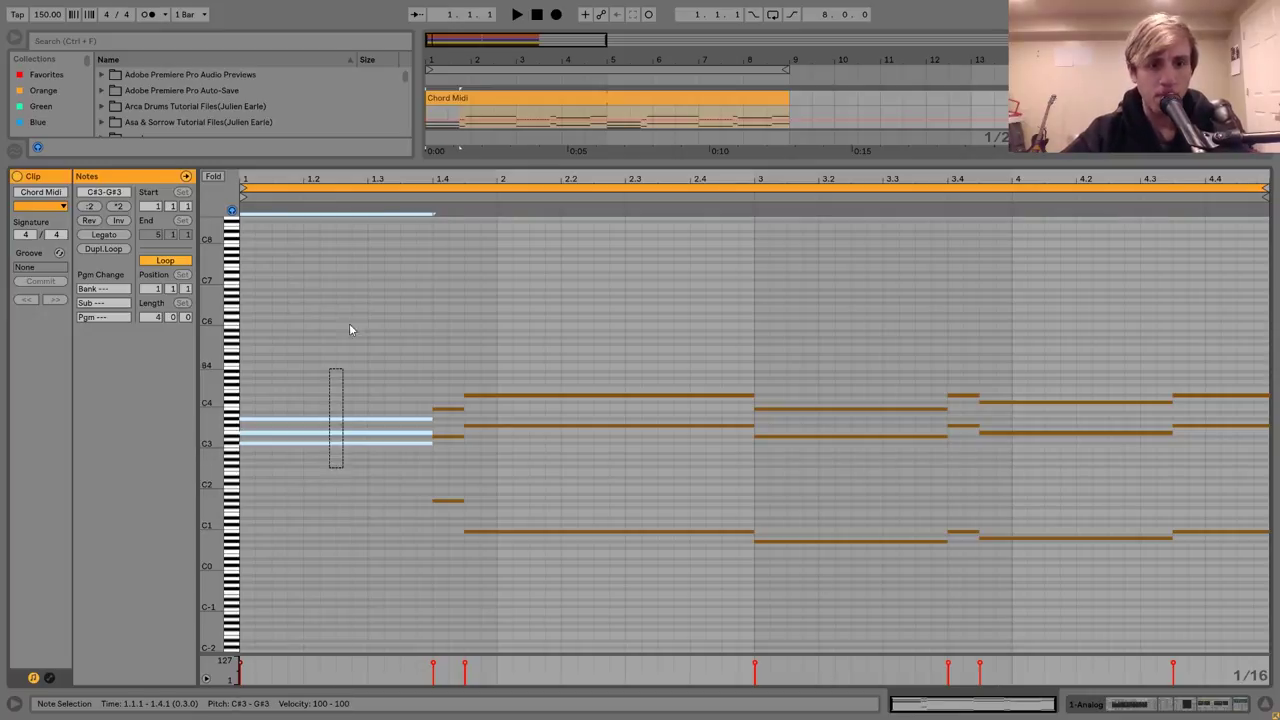
Return the first chord's E3 note to E4 and its C#3 note to C#1, and play the clip briefly.
click(375, 431)
click(388, 433)
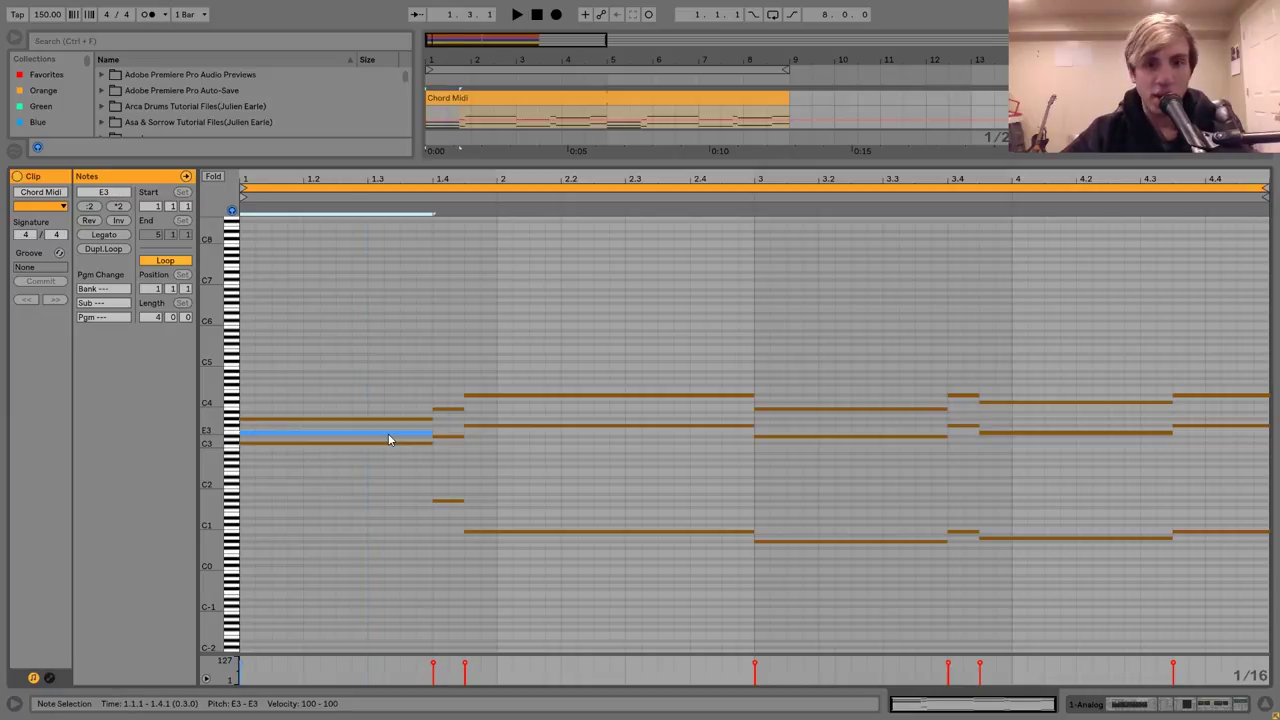
key(shift+Up)
click(388, 433)
click(388, 443)
key(shift+Down)
key(shift+Down)
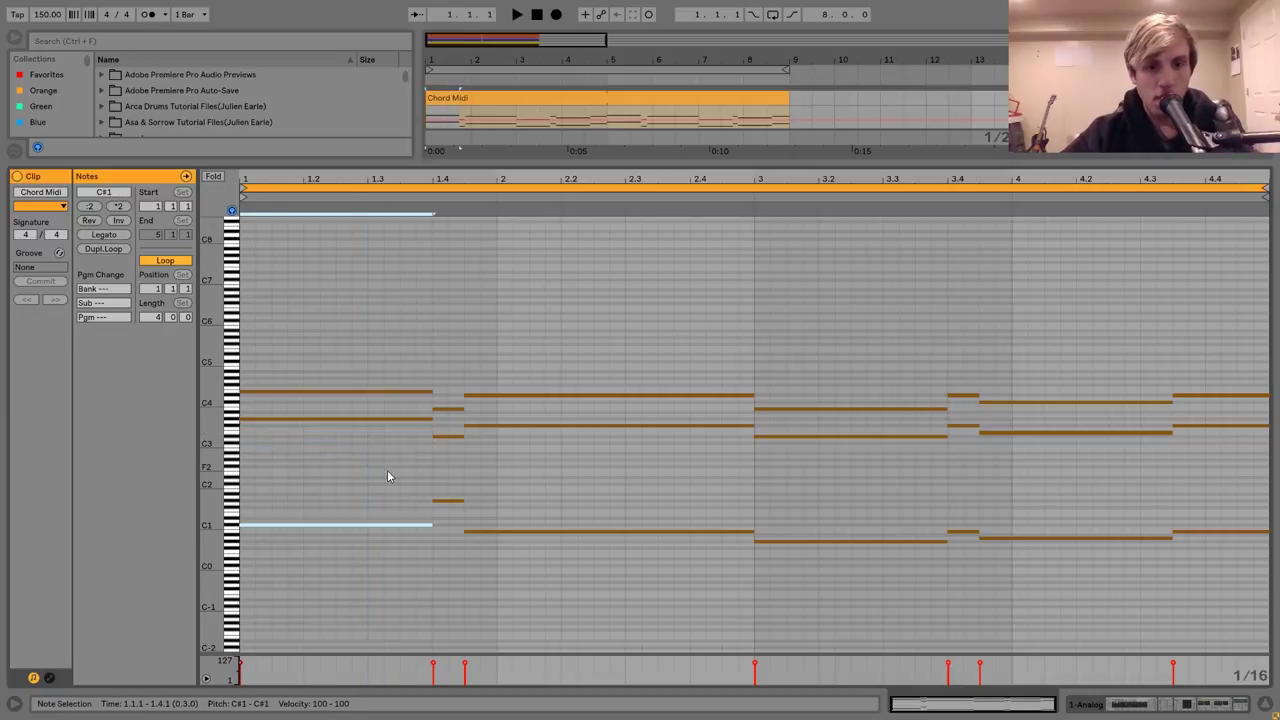
key(space)
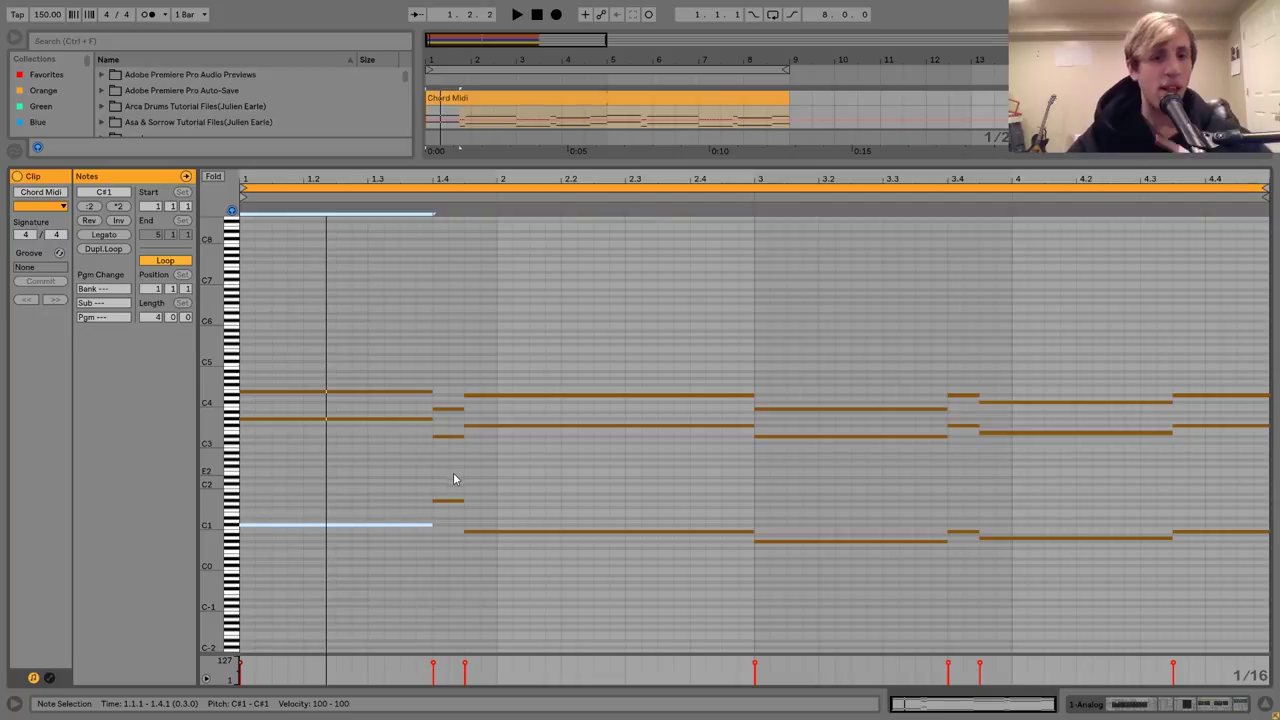
Transpose the second chord's G#1 note up one octave to G#2 and back down to G#1.
drag(450, 514, 440, 386)
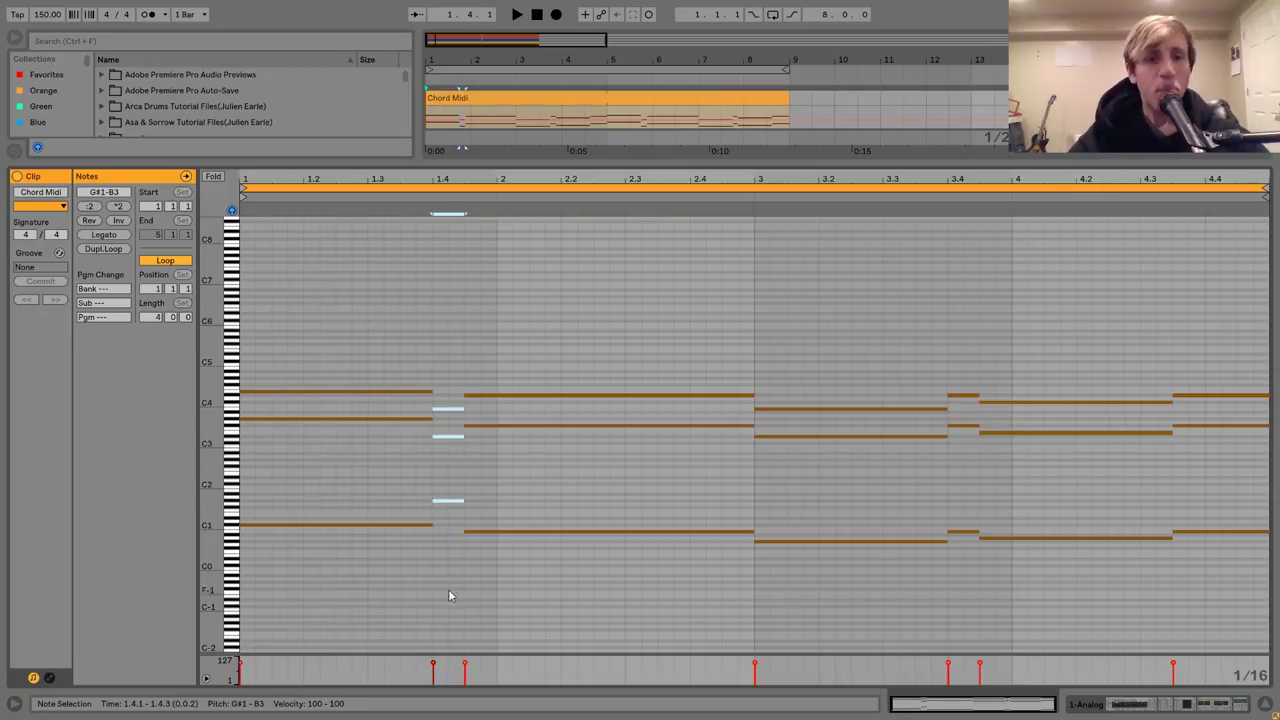
click(448, 500)
key(shift+Up)
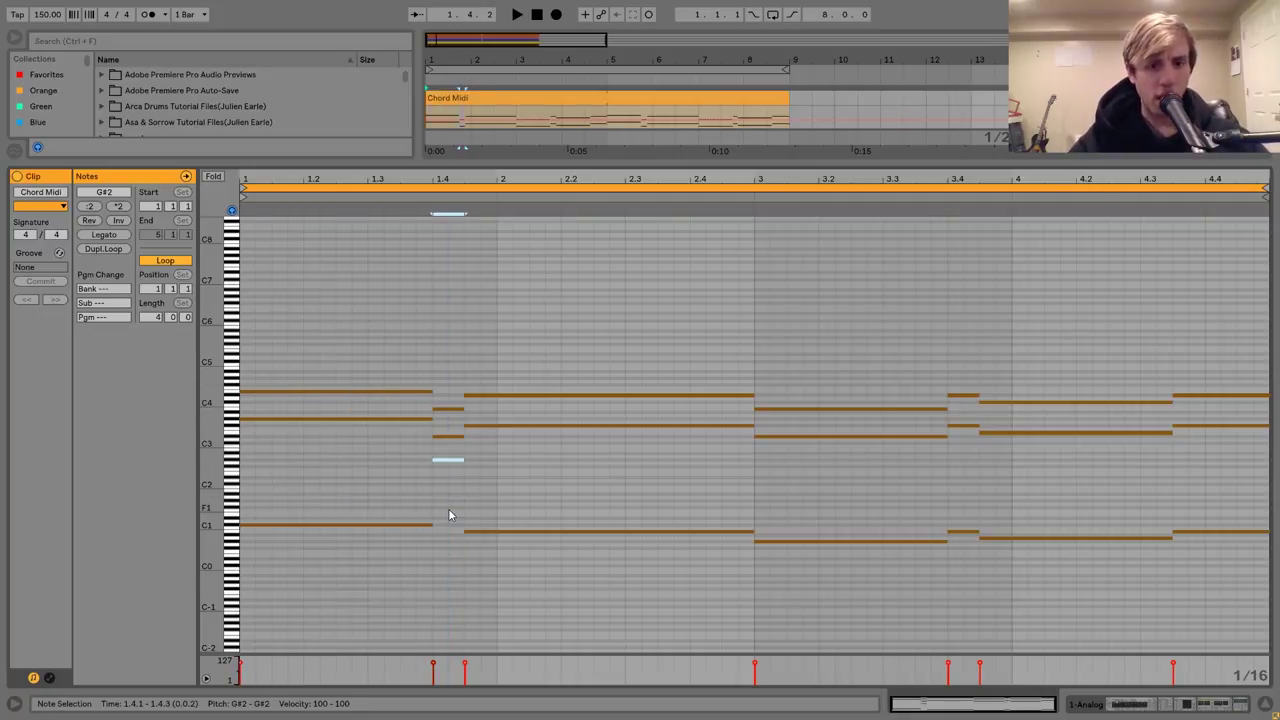
key(shift+Down)
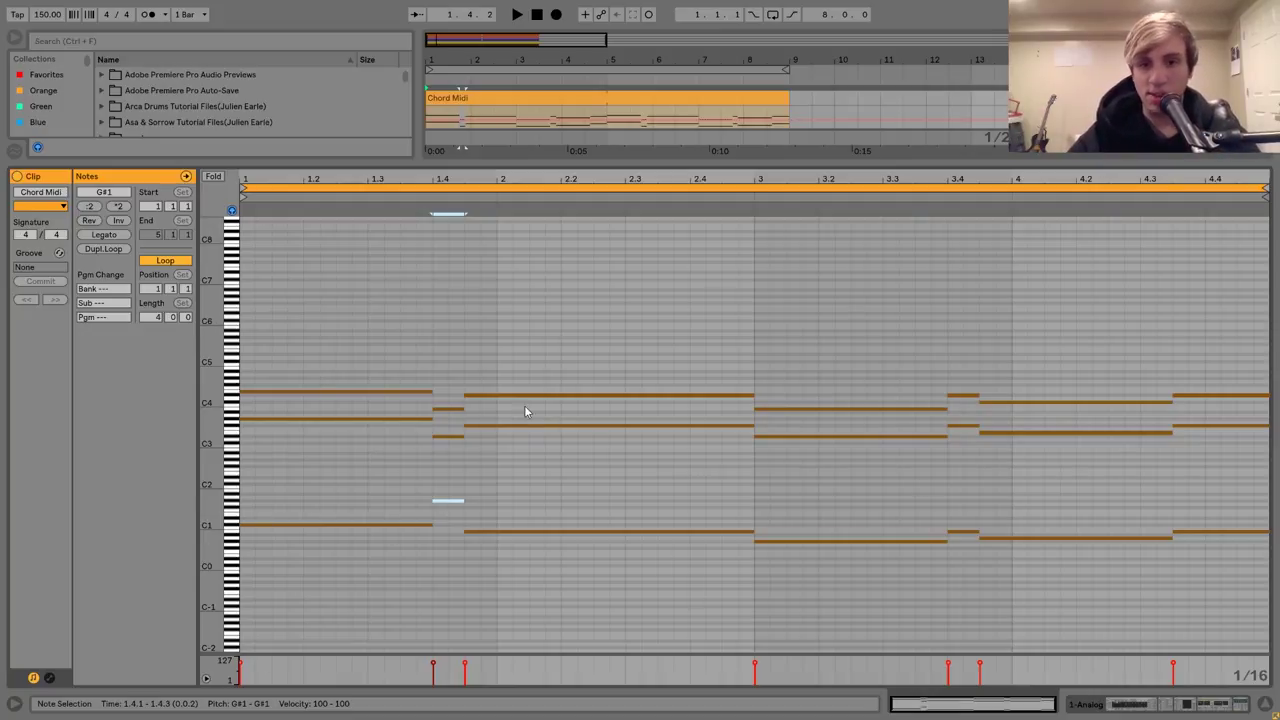
Compare the chord playback with Analog's Filter 1 off and on, and display the Amp 1 settings.
click(1148, 708)
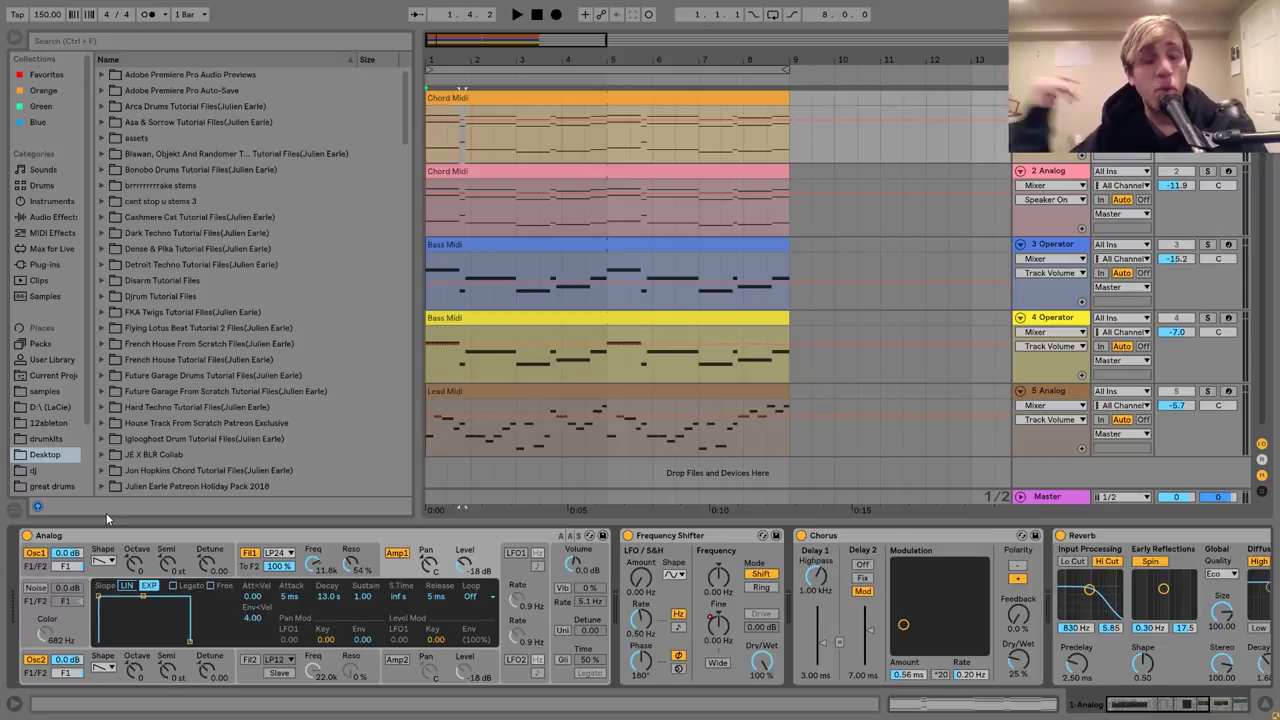
click(275, 566)
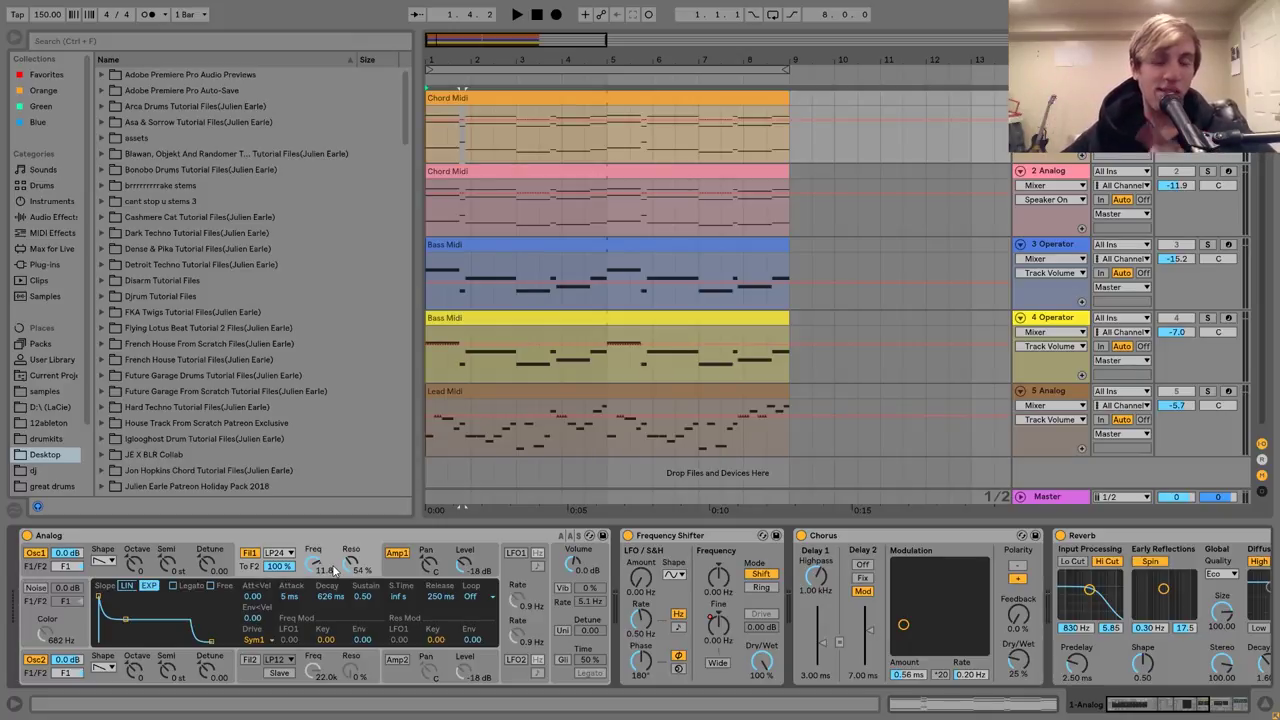
click(249, 554)
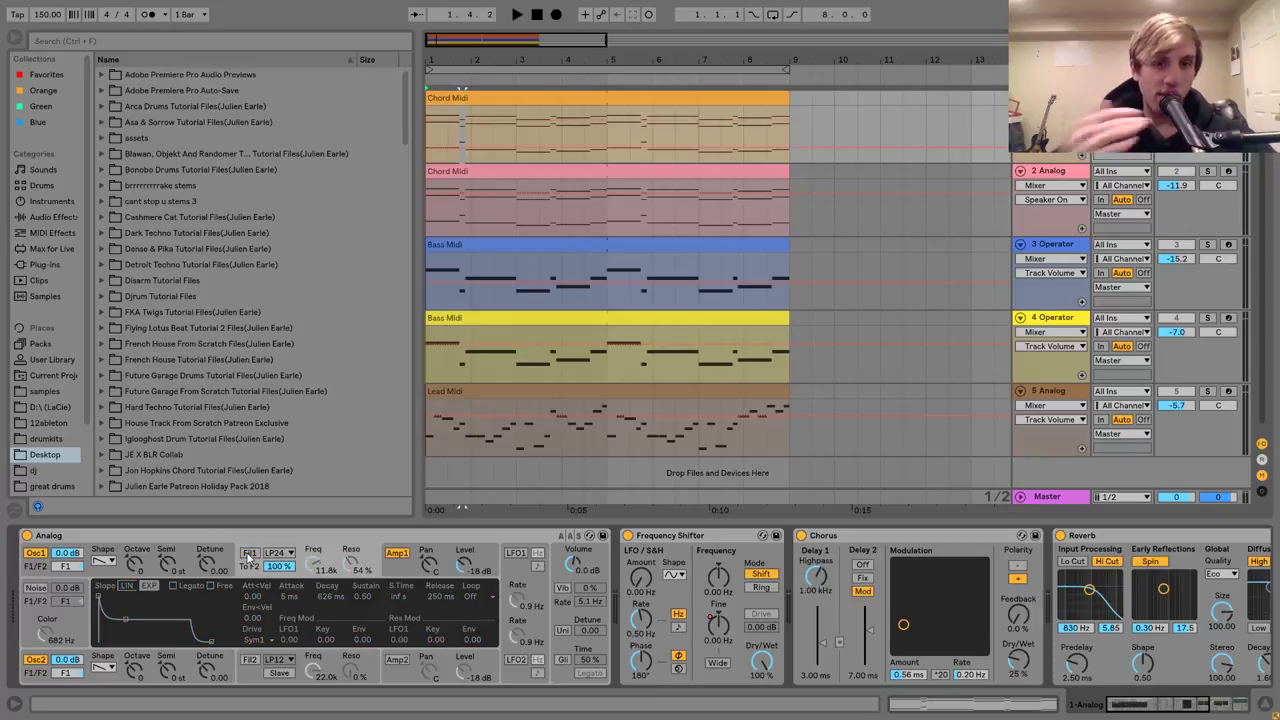
key(space)
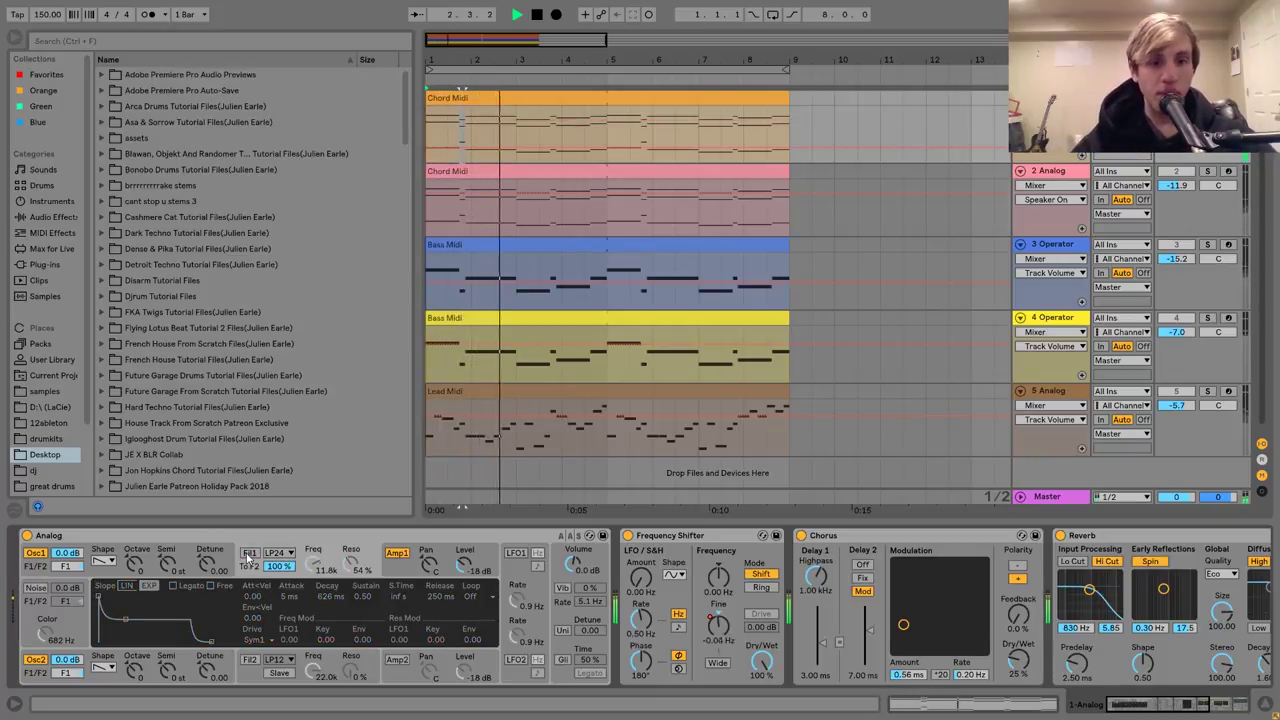
click(249, 554)
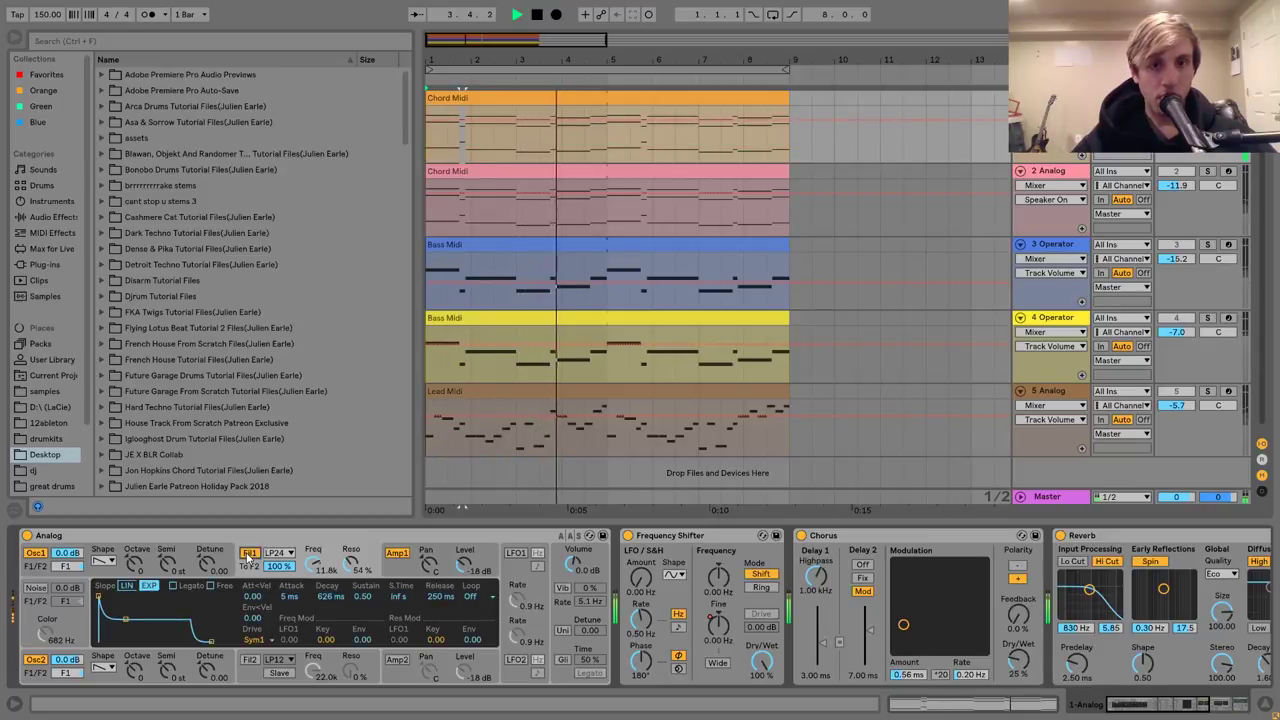
key(space)
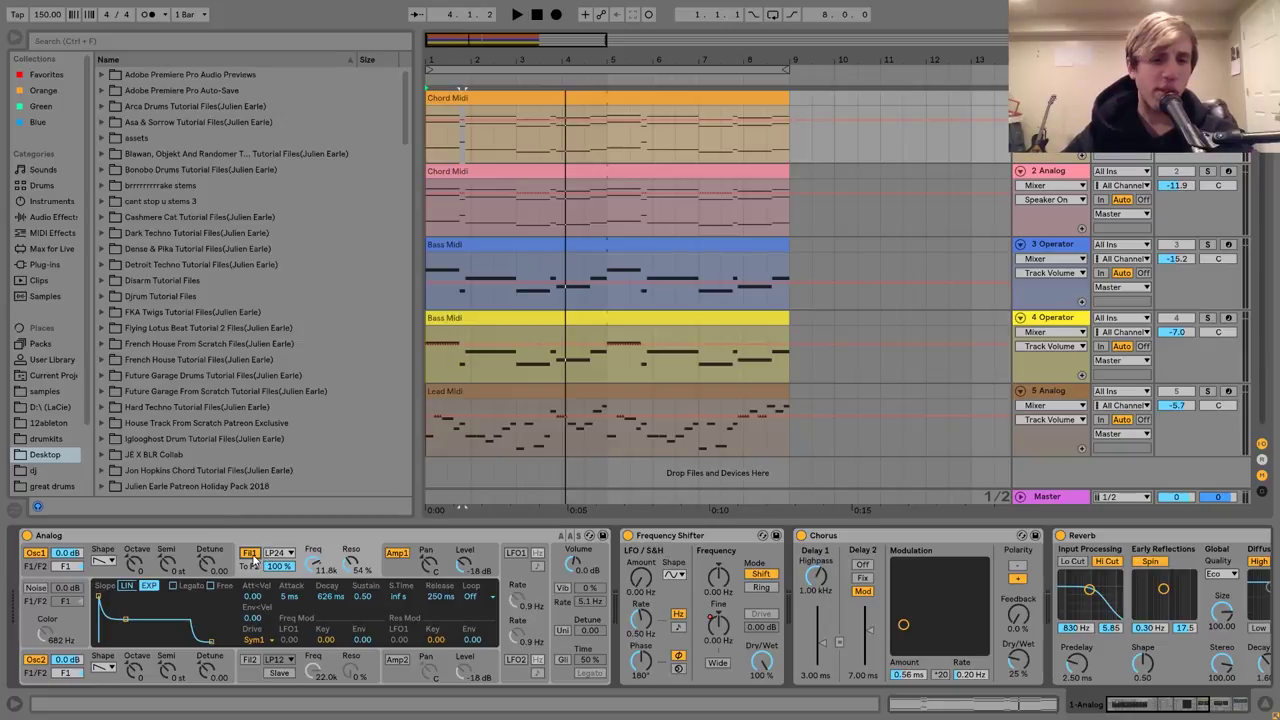
key(space)
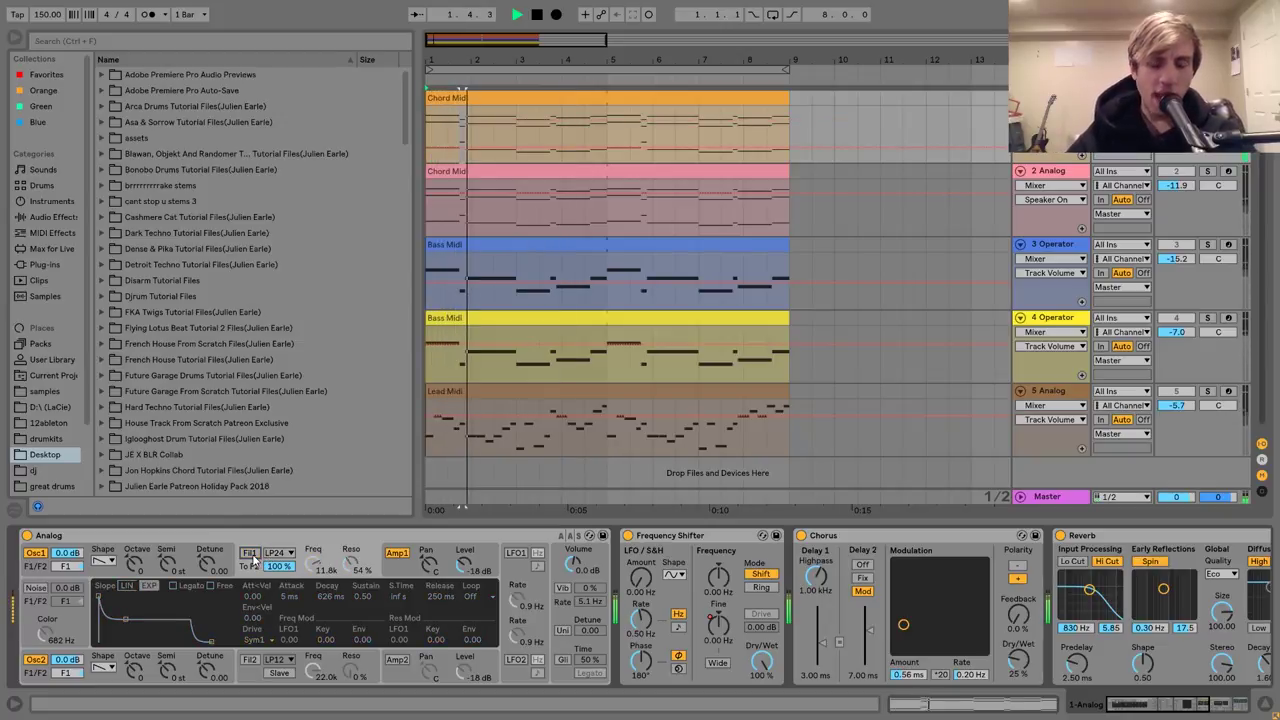
key(space)
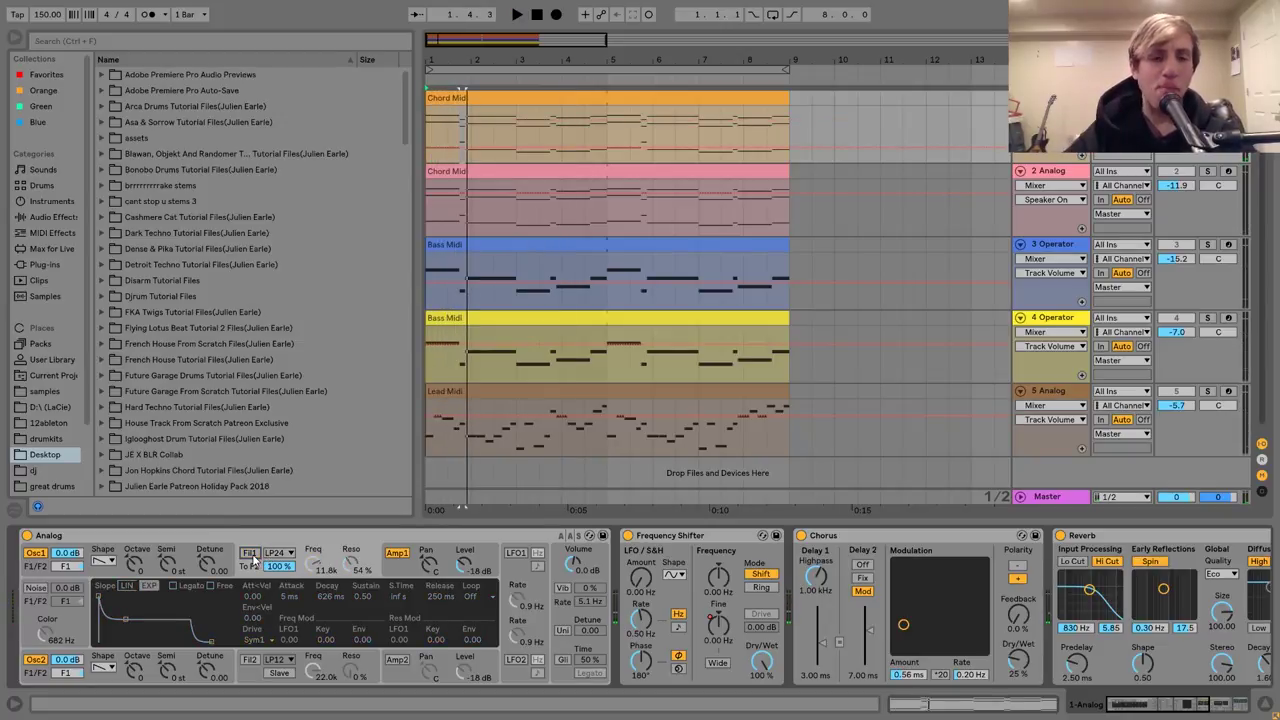
click(251, 553)
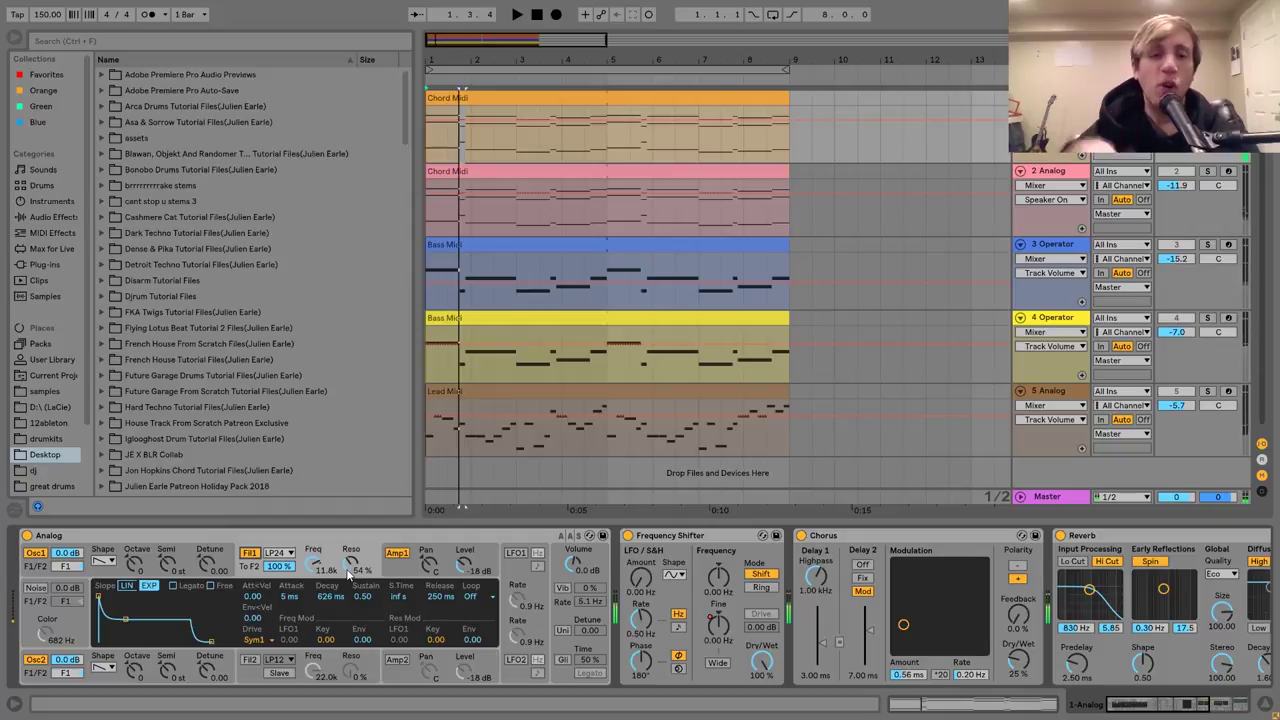
click(405, 570)
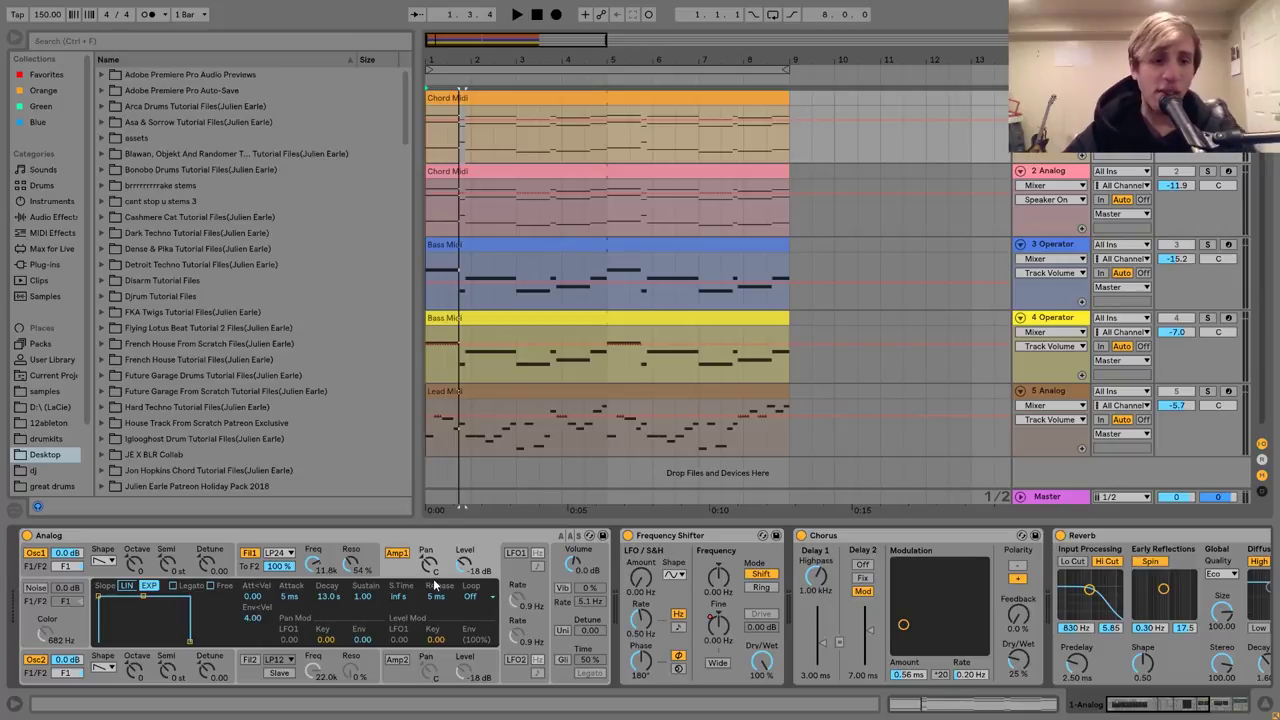
Show the Frequency Shifter's Fine automation on the first chord track and play it from 2.2.1.
scroll(440, 580, right, 5)
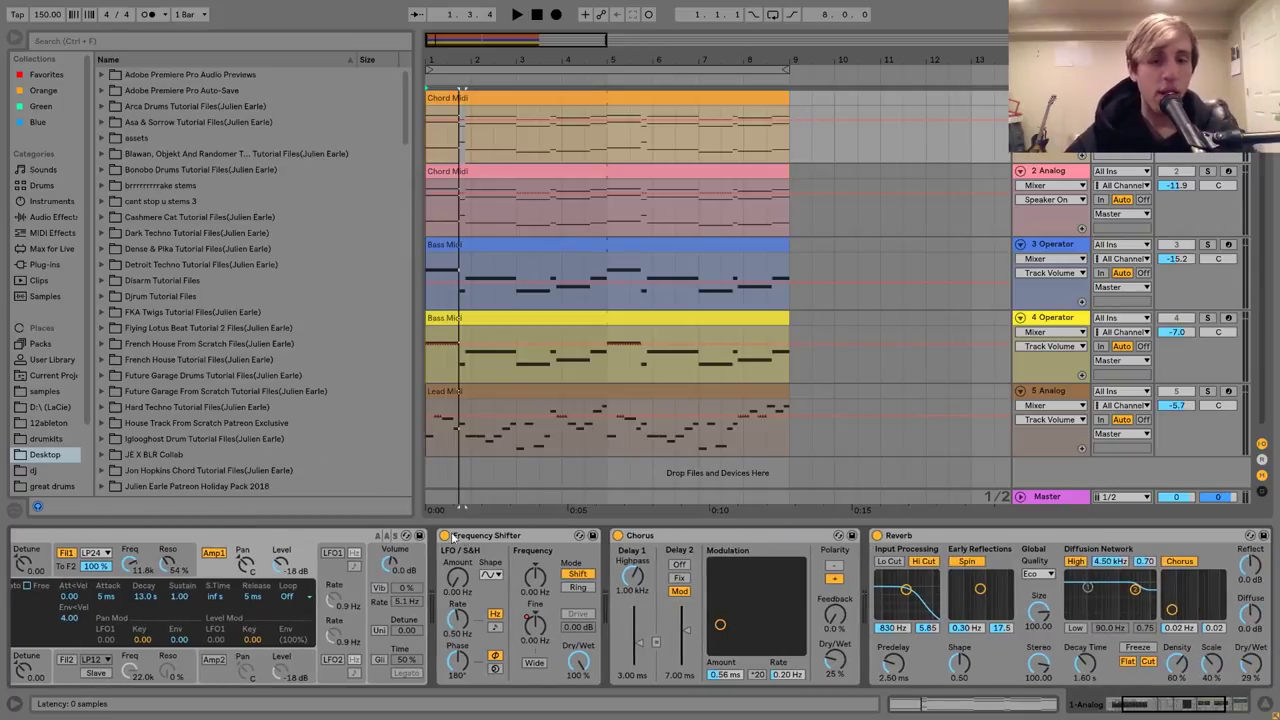
click(560, 642)
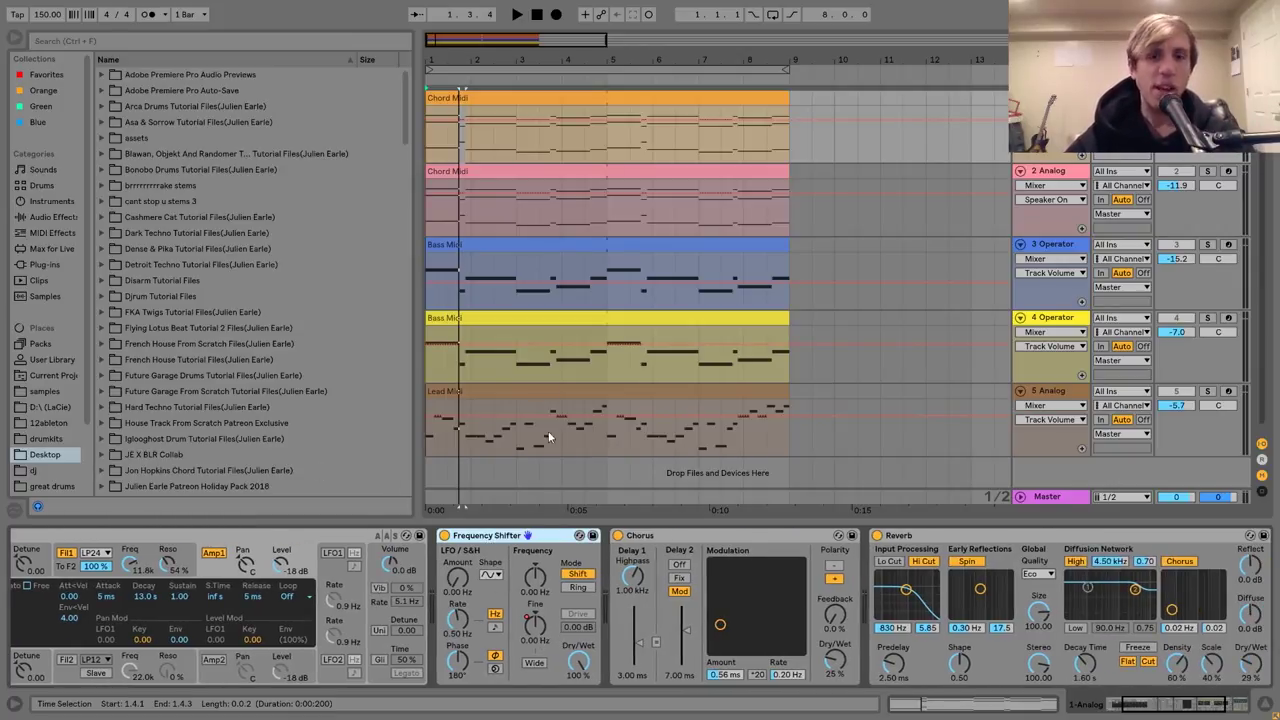
click(540, 625)
key(plus)
key(plus)
key(plus)
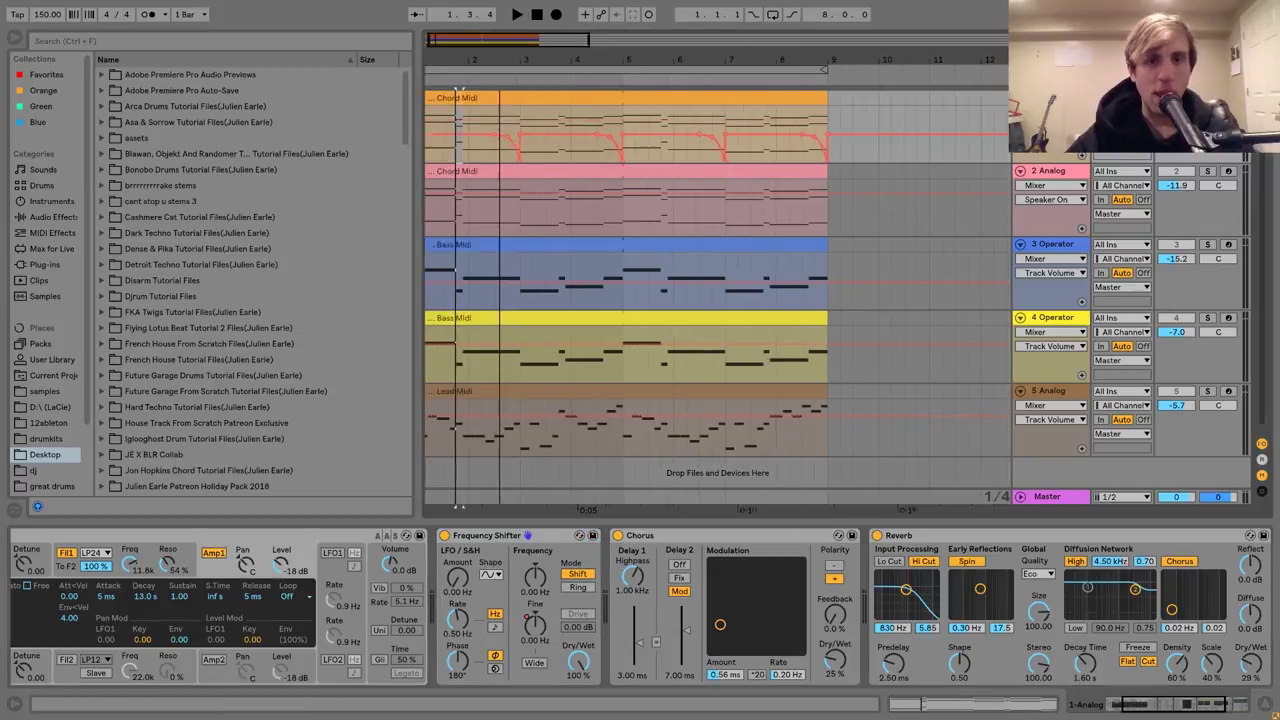
click(517, 160)
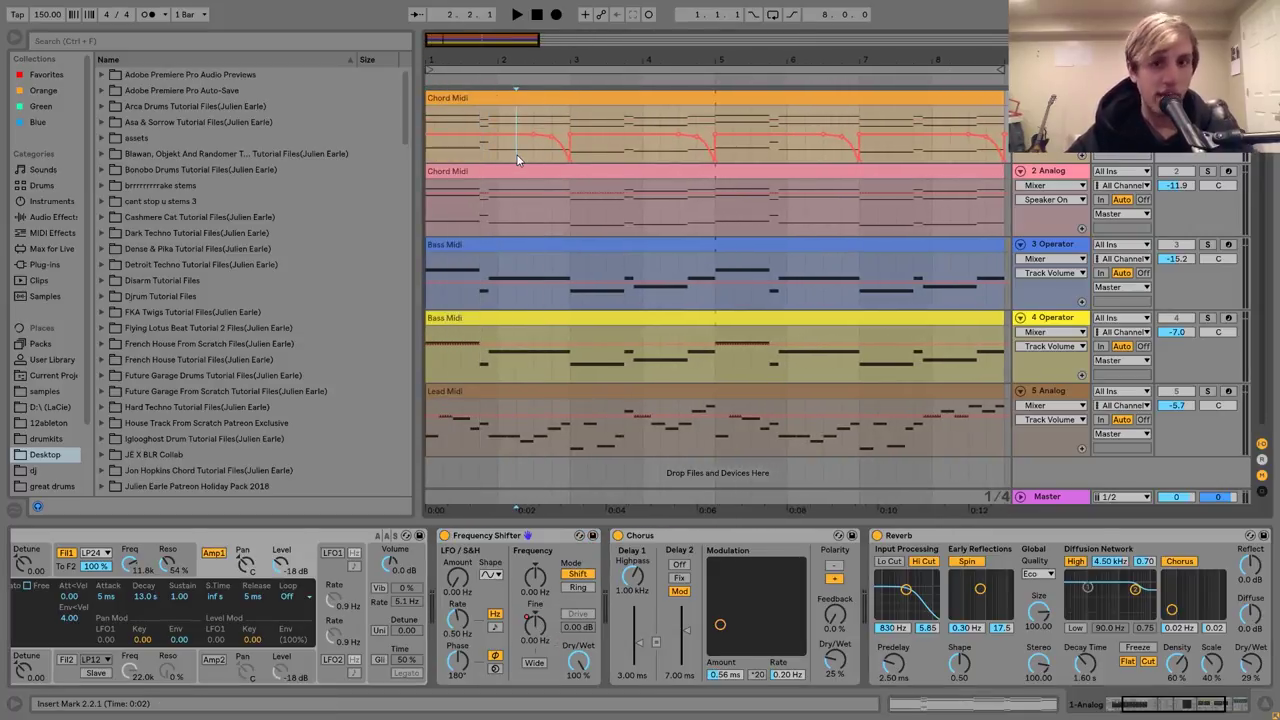
key(space)
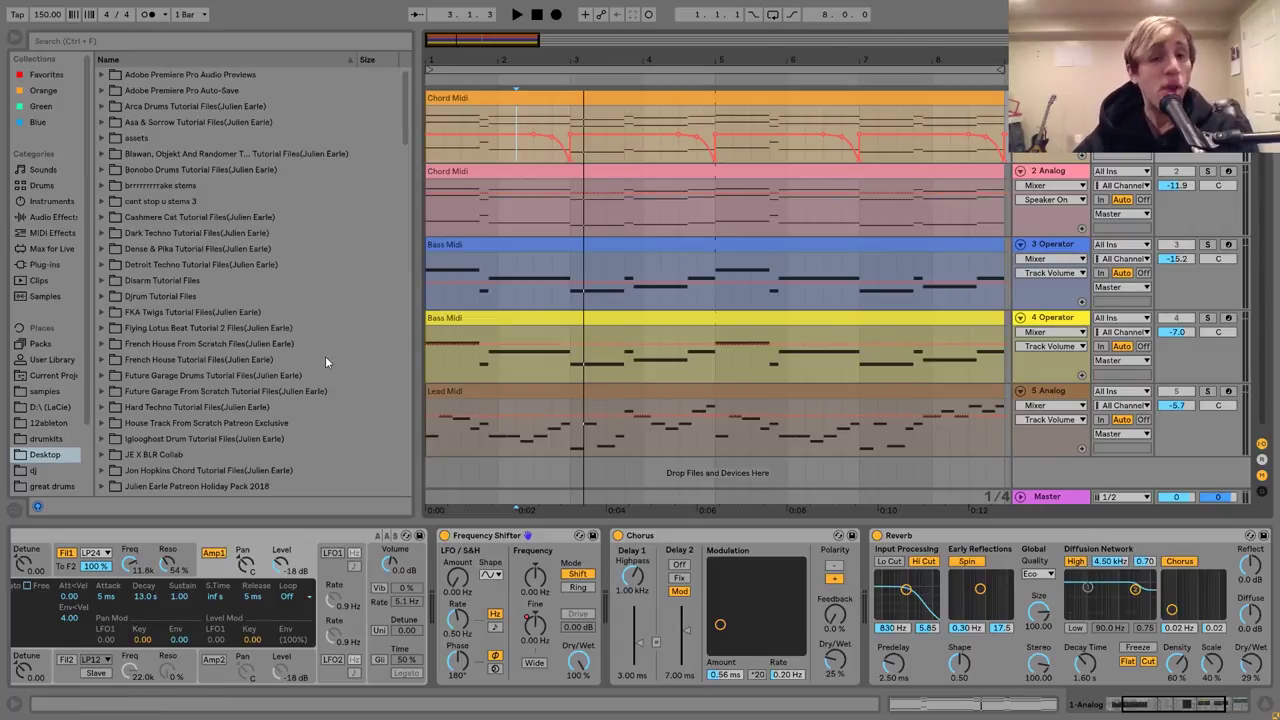
View the Pitch Bend envelope of the first track's Chord Midi clip, hide it, and return to the track's devices.
double_click(554, 93)
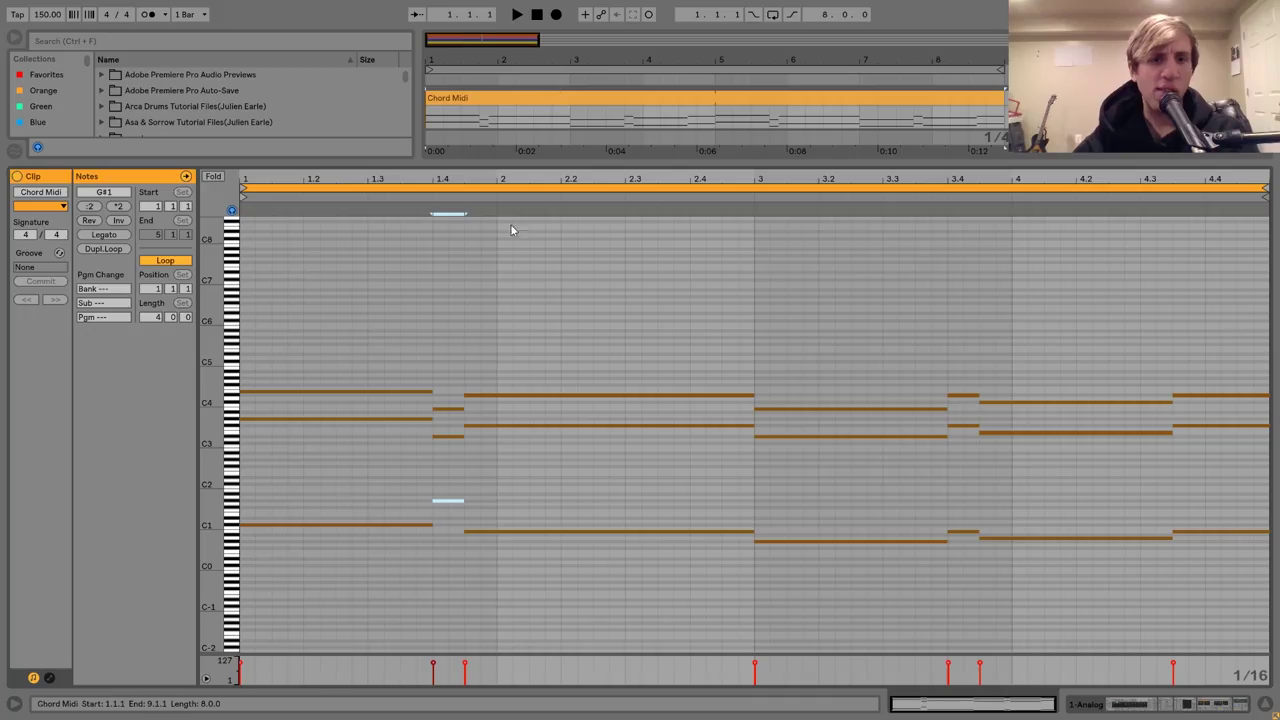
click(50, 679)
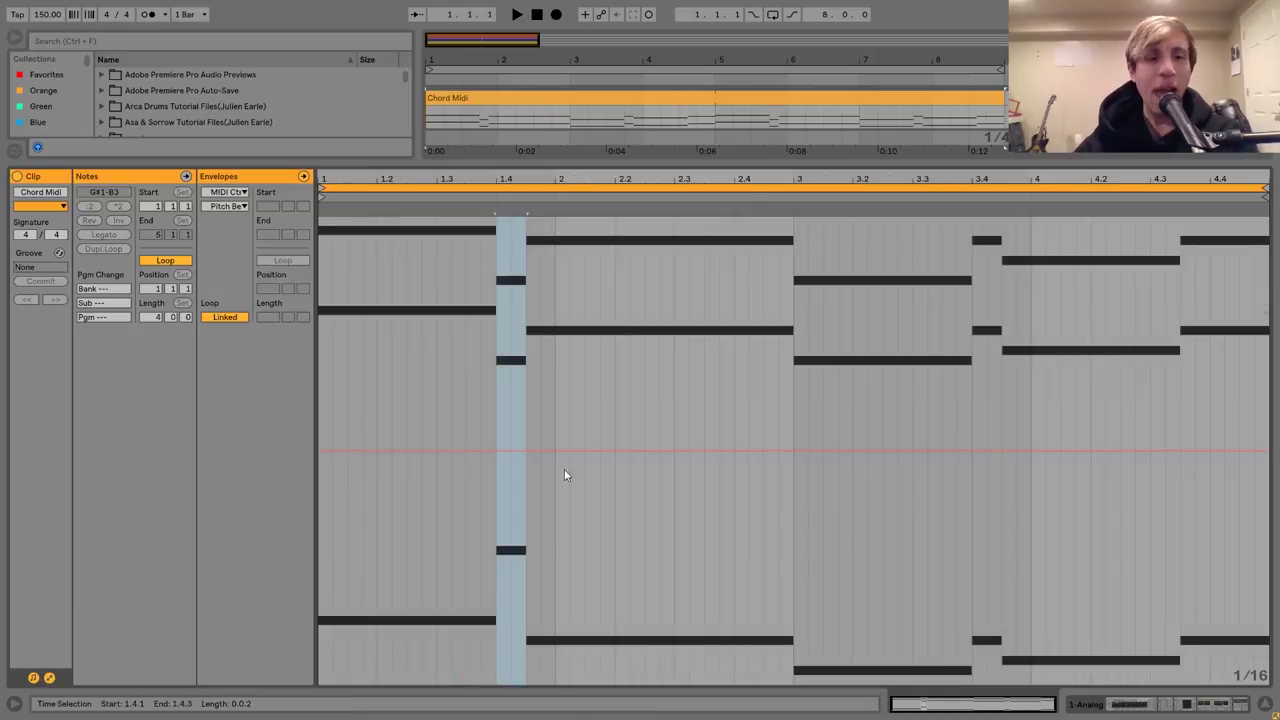
click(673, 452)
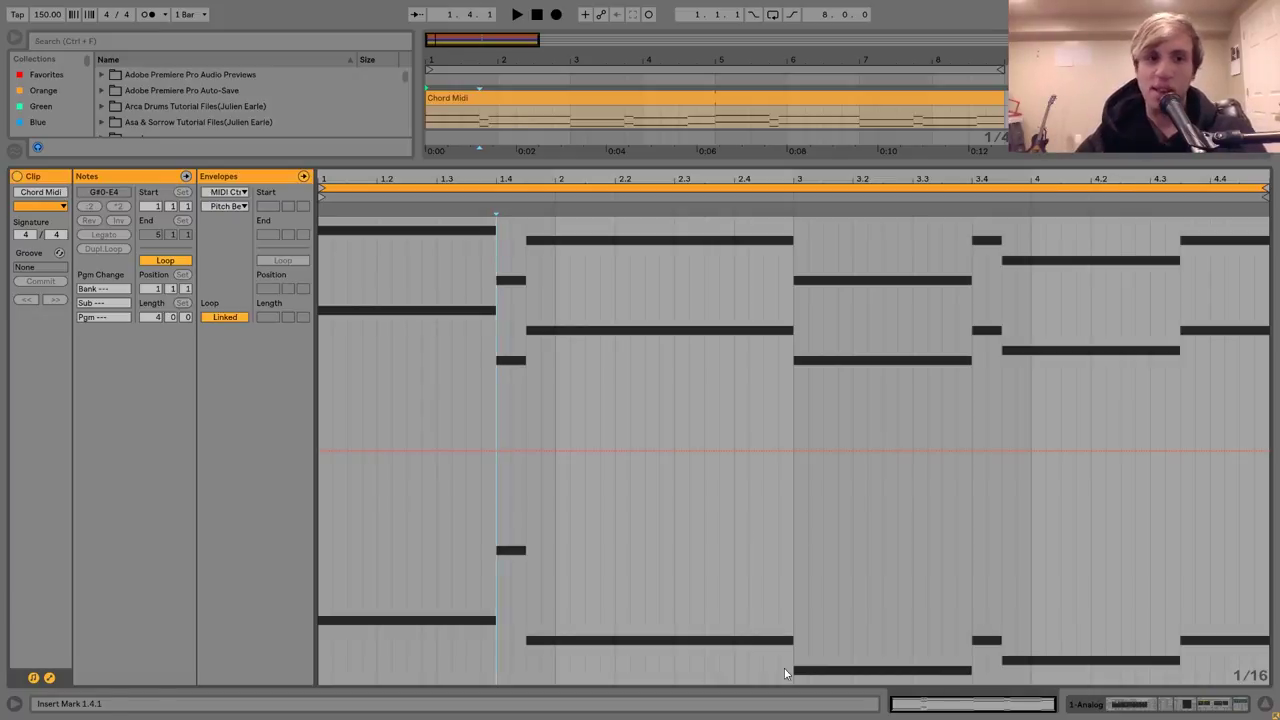
click(49, 677)
click(1157, 703)
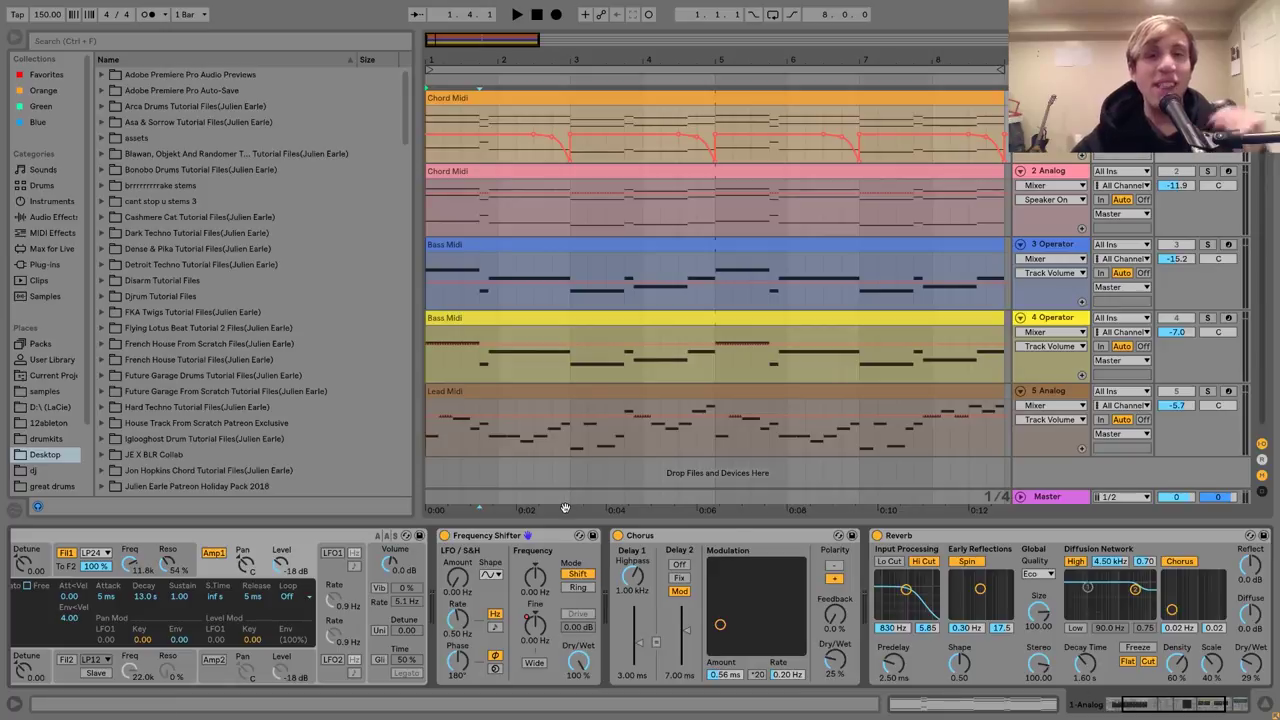
Play the first chord track from 2.2.1, sweep the Frequency Shifter's coarse frequency up during playback, and return it to 0.00 Hz.
click(517, 155)
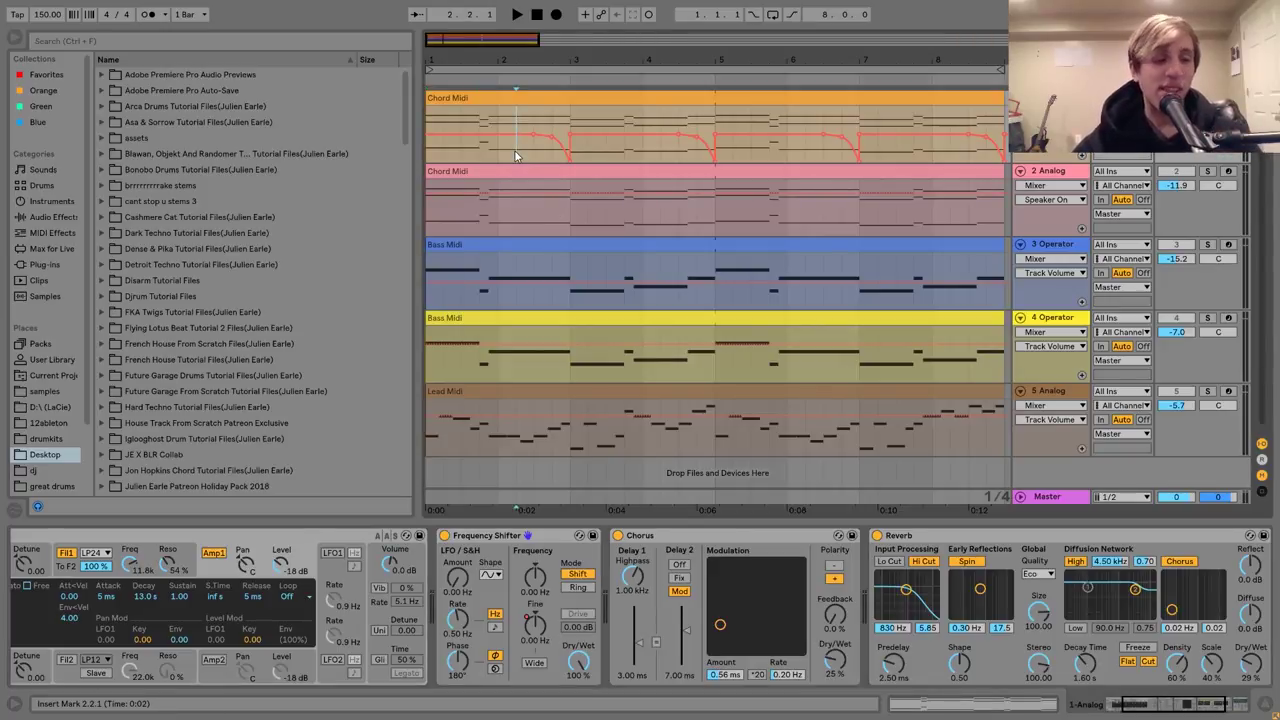
key(space)
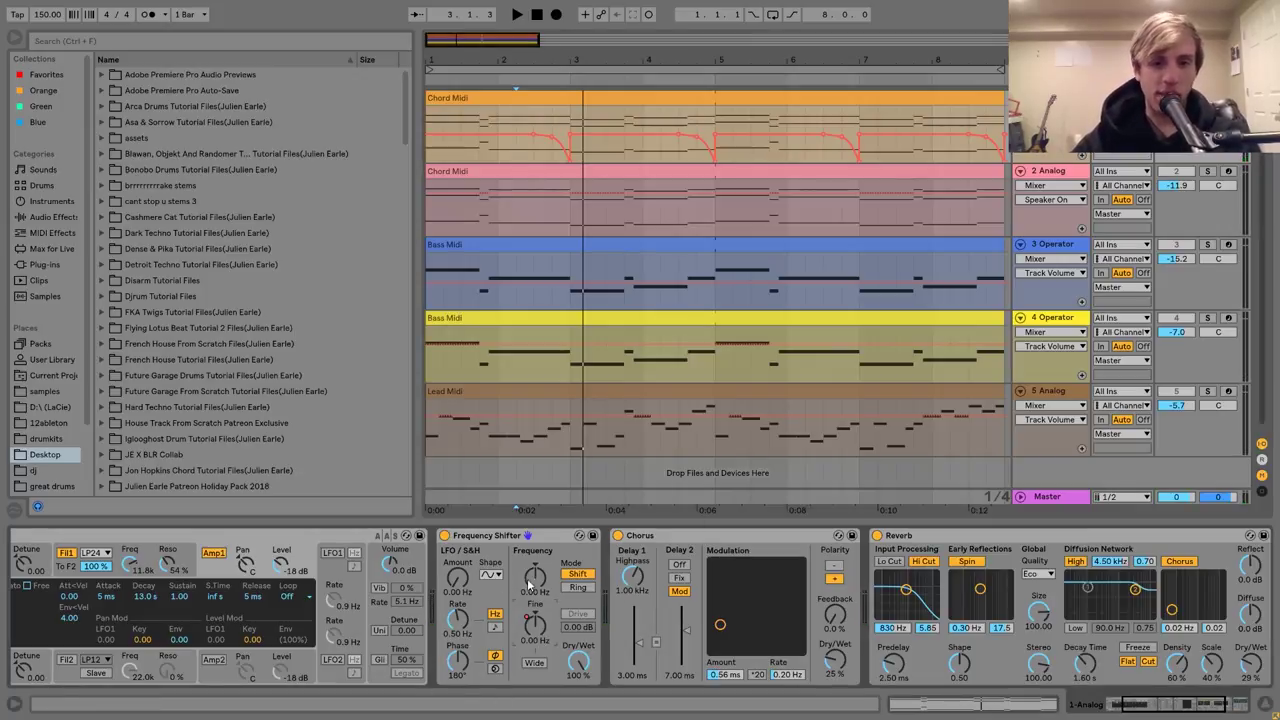
drag(536, 586, 536, 556)
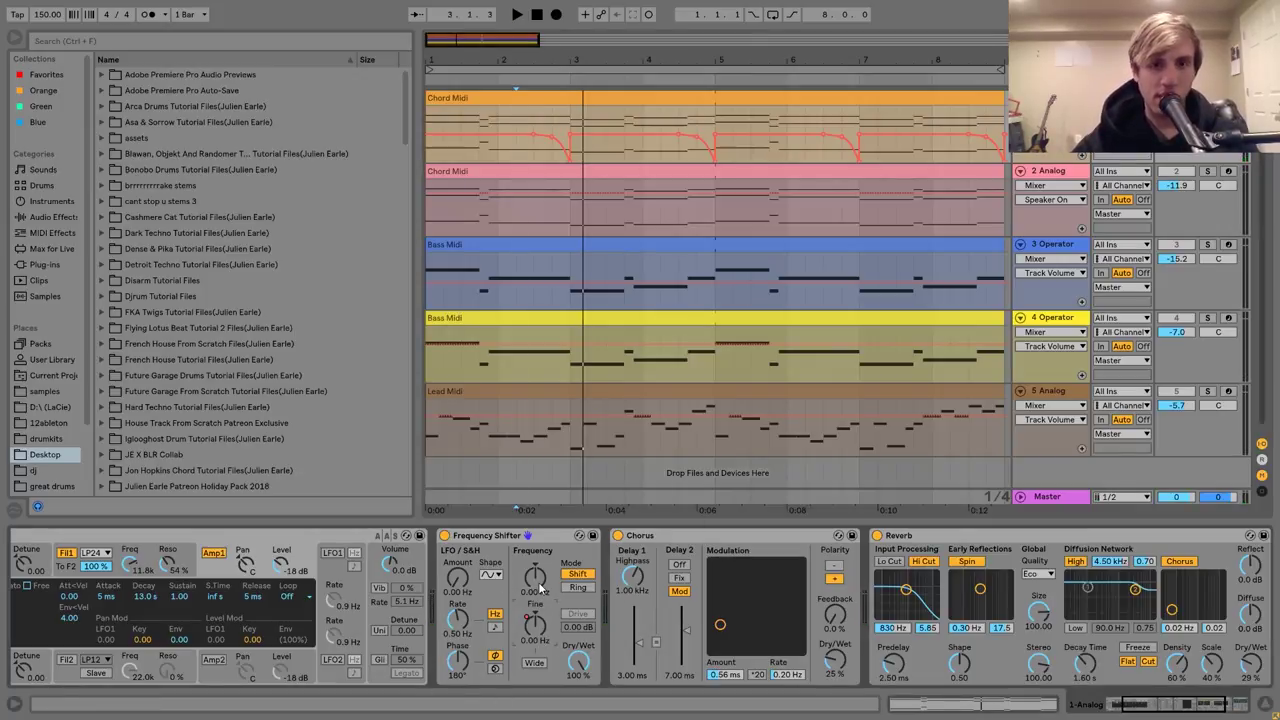
key(space)
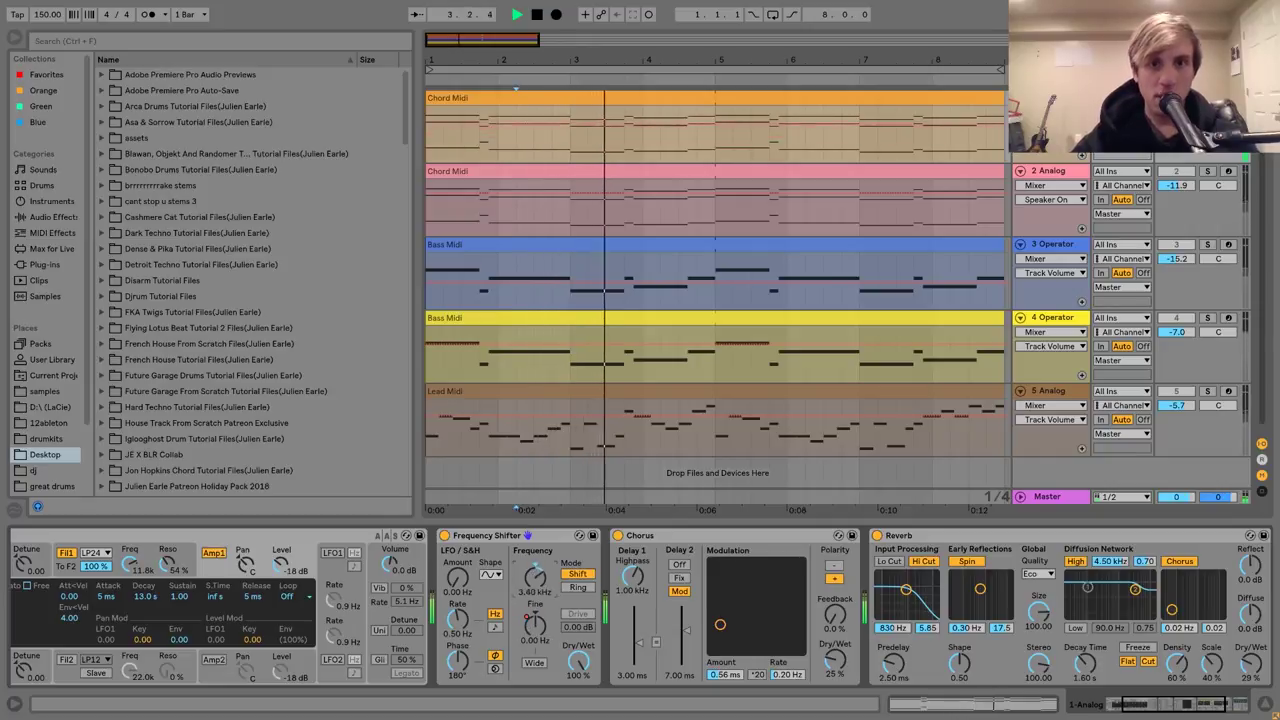
drag(536, 556, 540, 582)
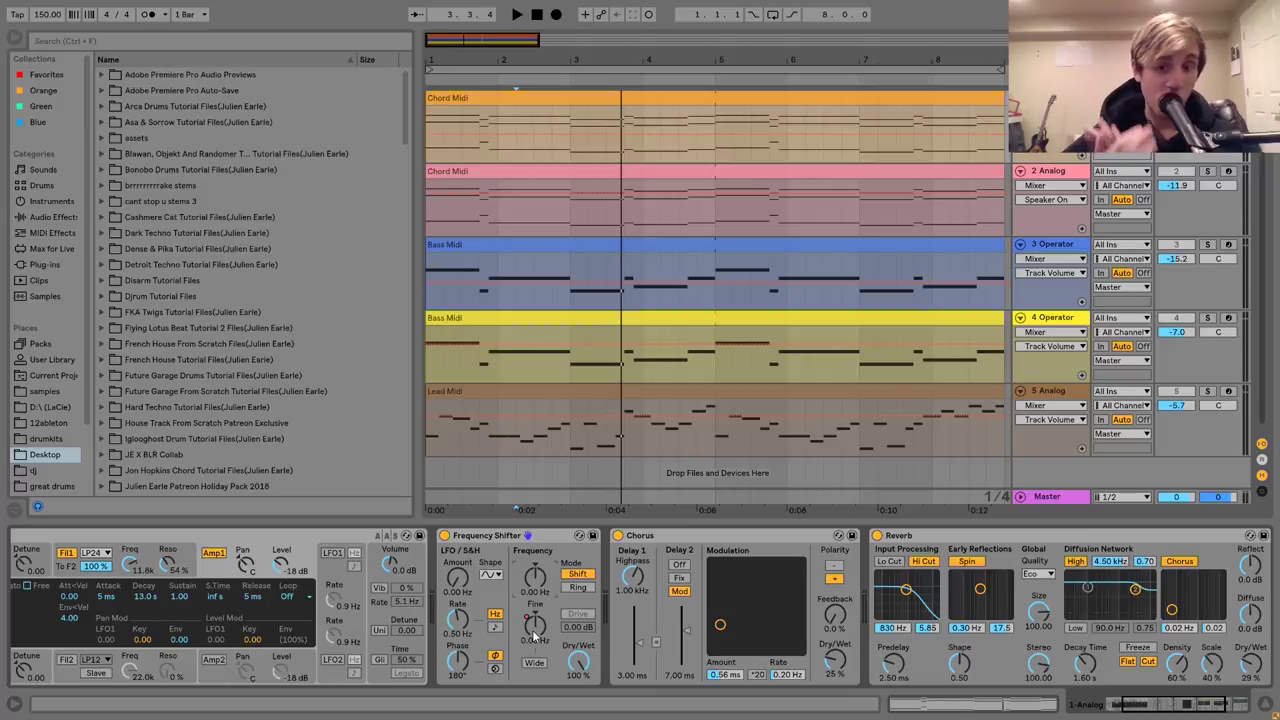
Display the Chorus on the first chord track, view the second Analog track's devices, and return to the first track.
scroll(535, 635, right, 3)
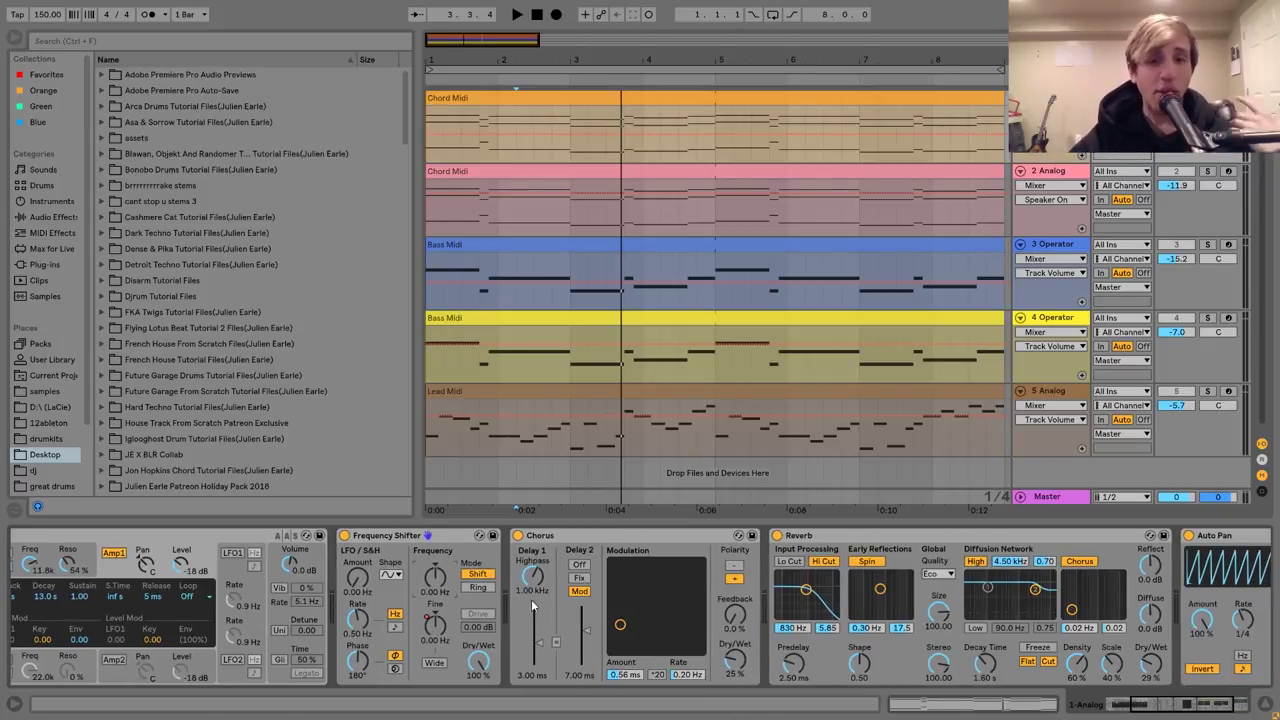
click(630, 676)
scroll(630, 676, right, 3)
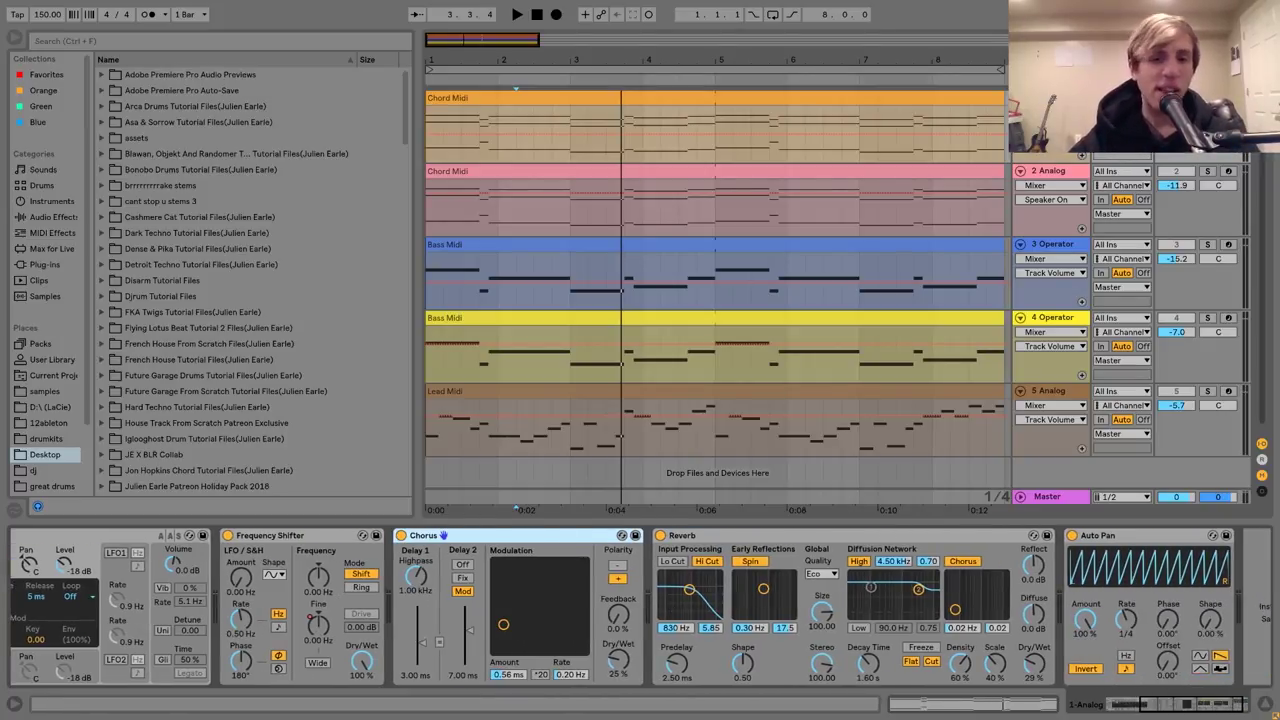
click(1050, 200)
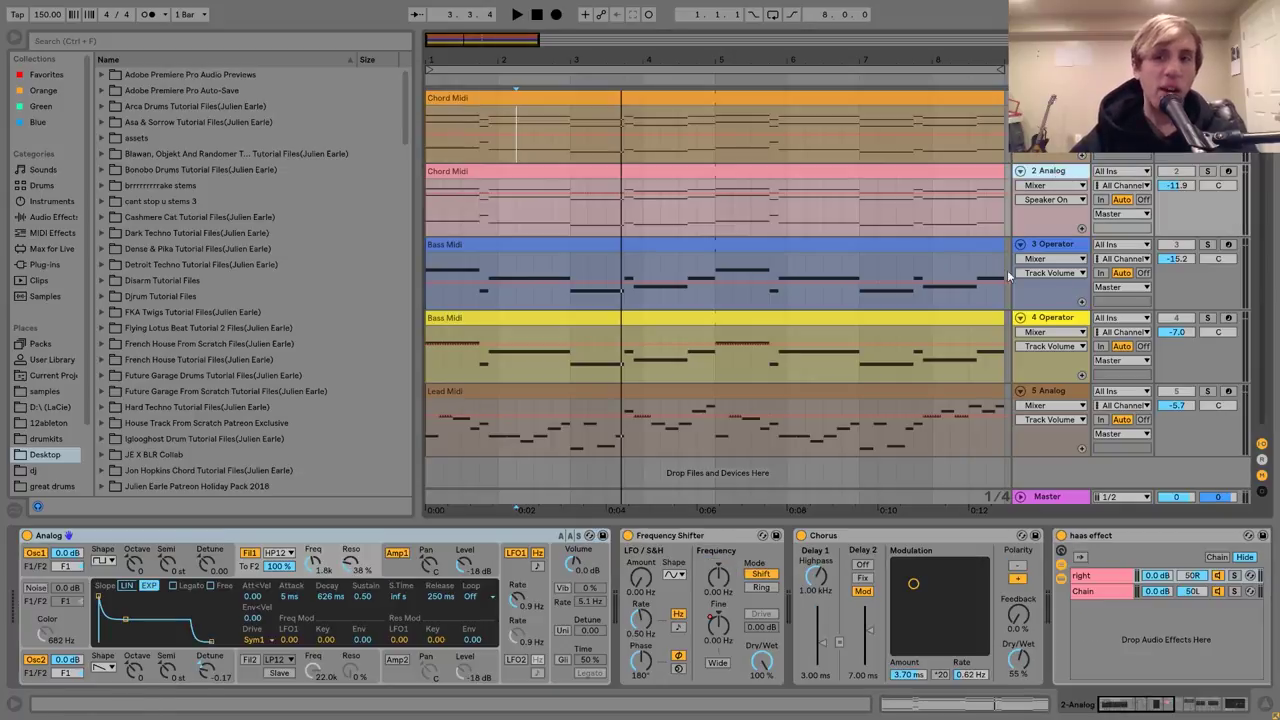
click(1050, 120)
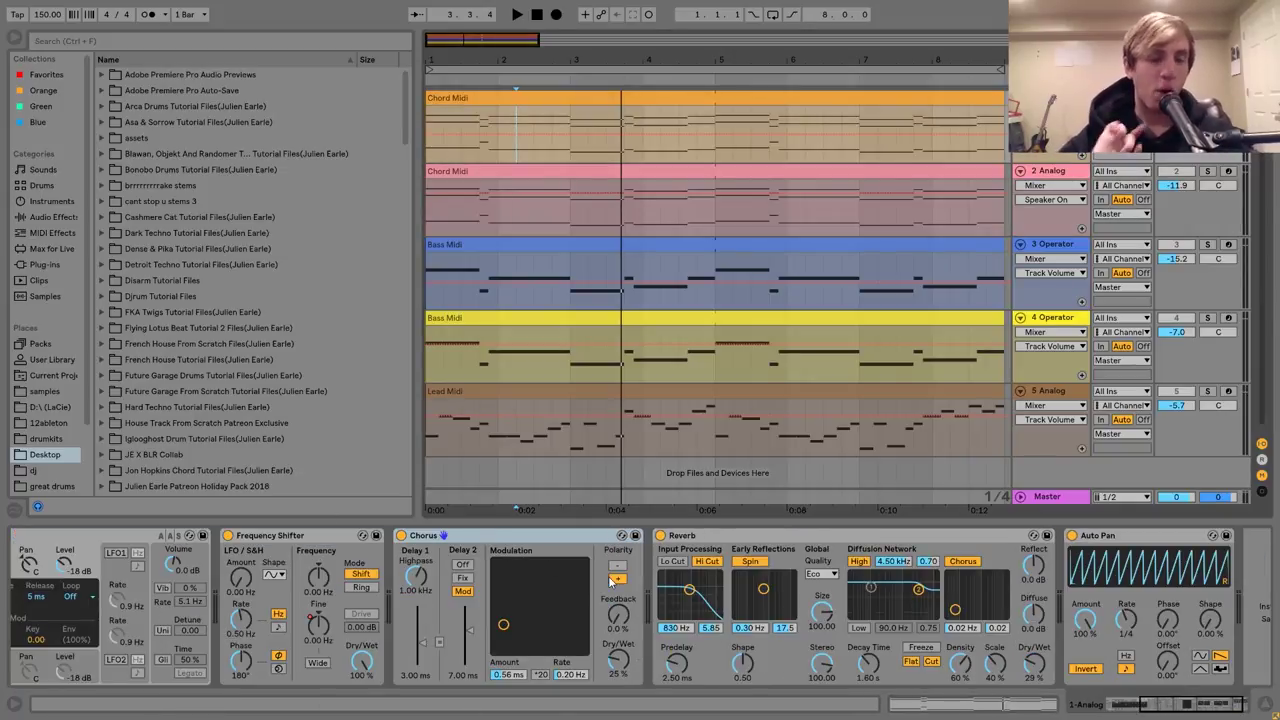
Compare the chord playback from 2.2.1 with the Chorus off and on.
key(space)
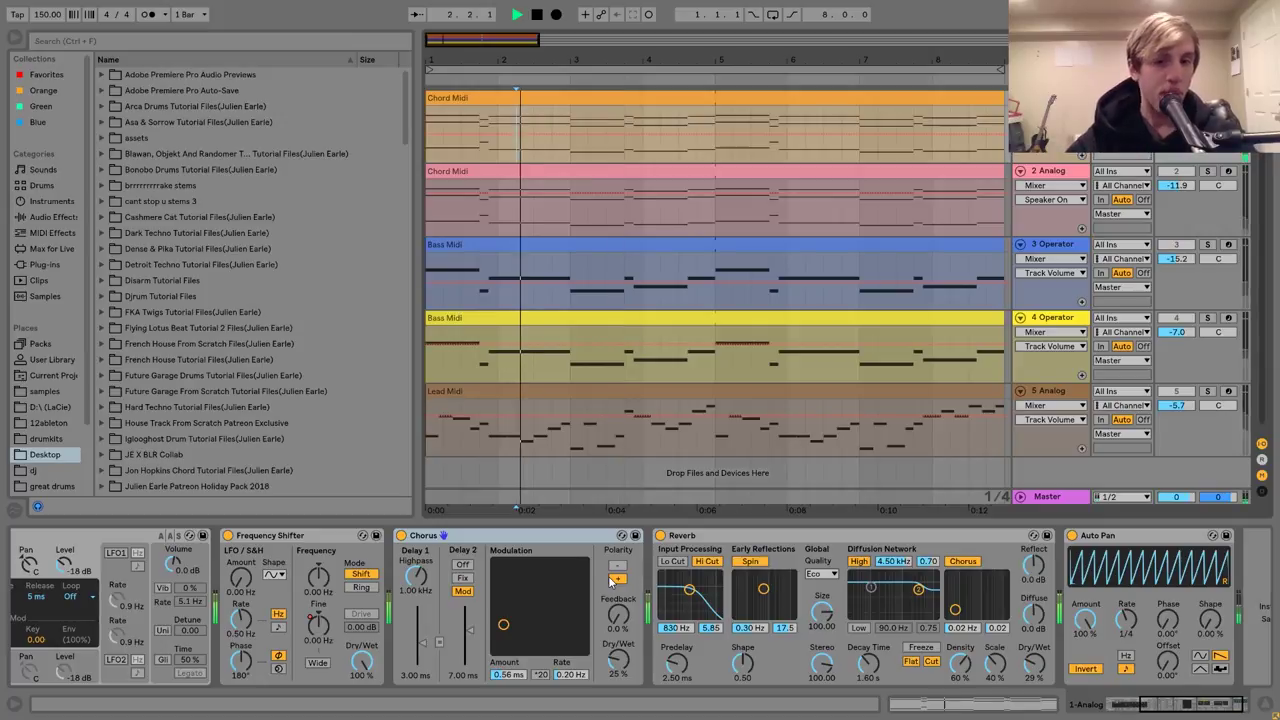
click(400, 536)
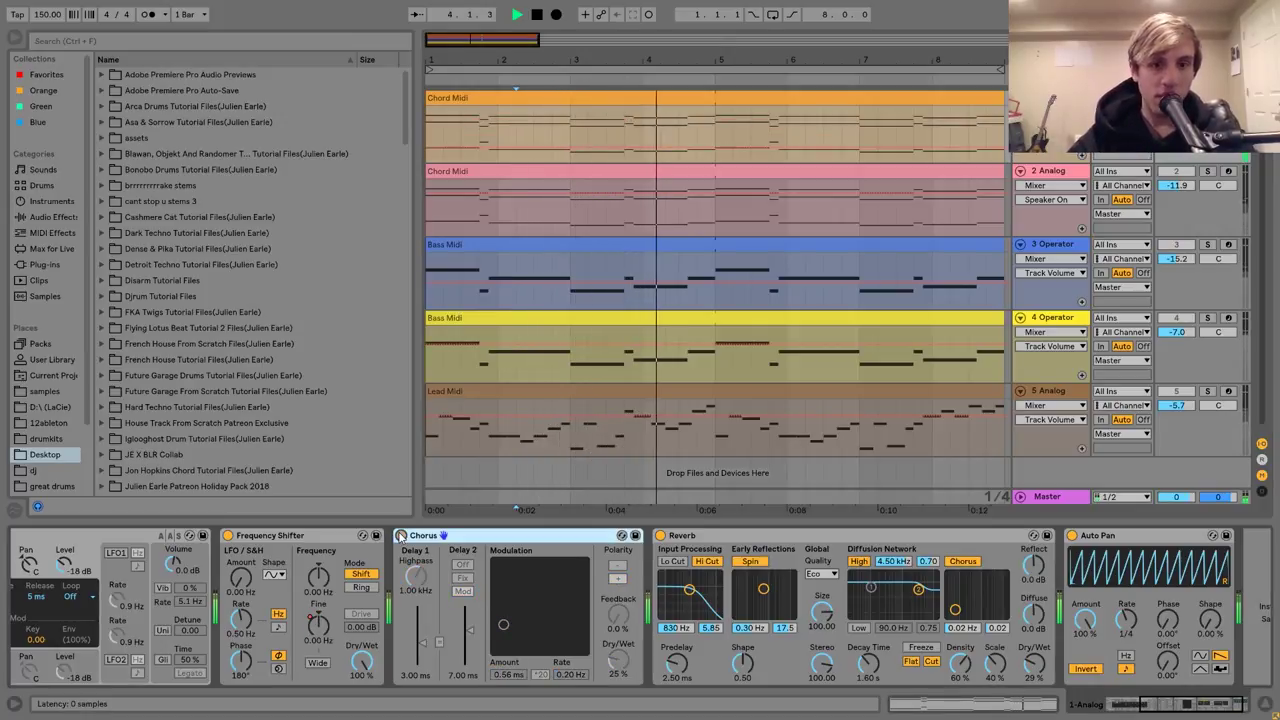
click(400, 536)
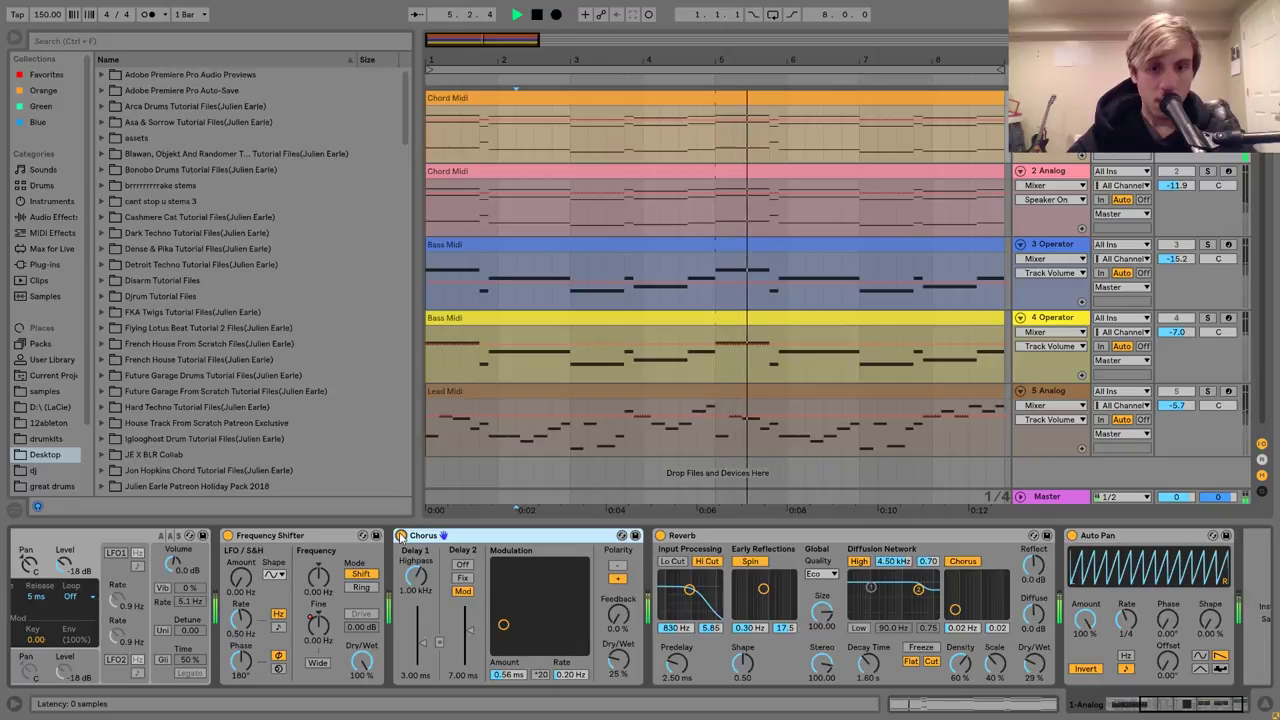
key(space)
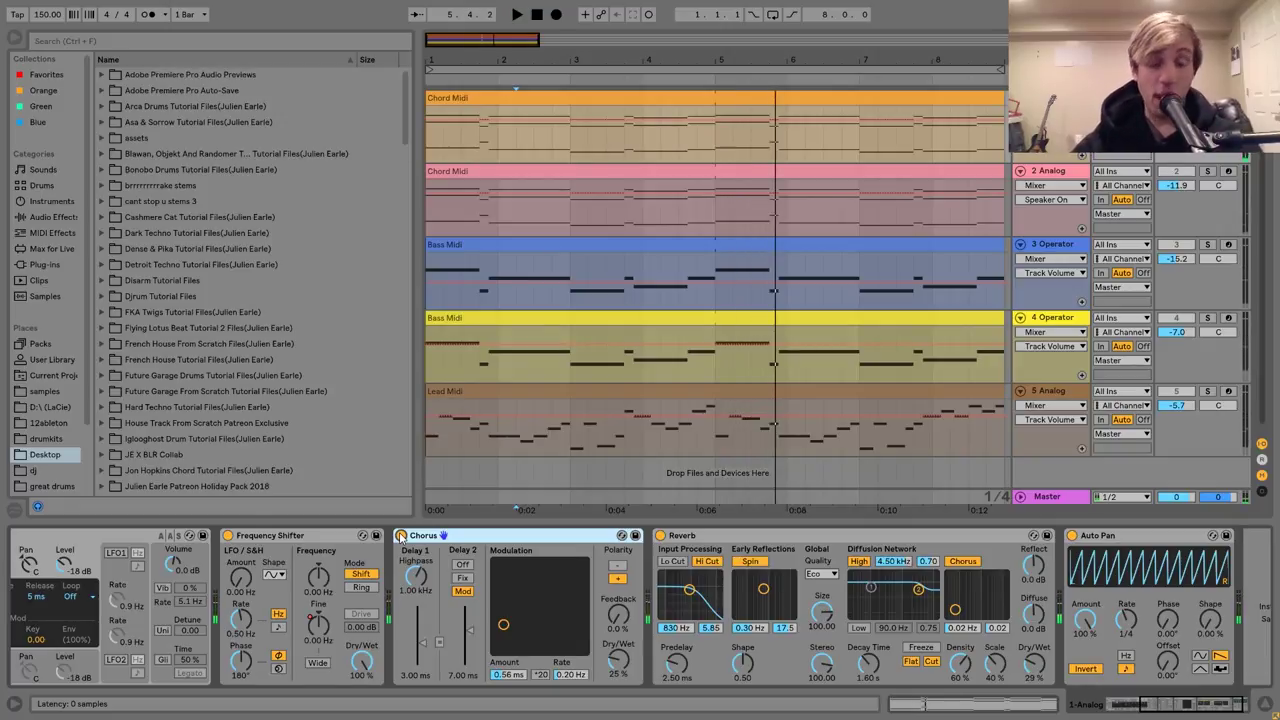
Inspect the Reverb settings on the first chord track and compare the playback with Auto Pan off and on.
scroll(400, 536, right, 1)
click(808, 535)
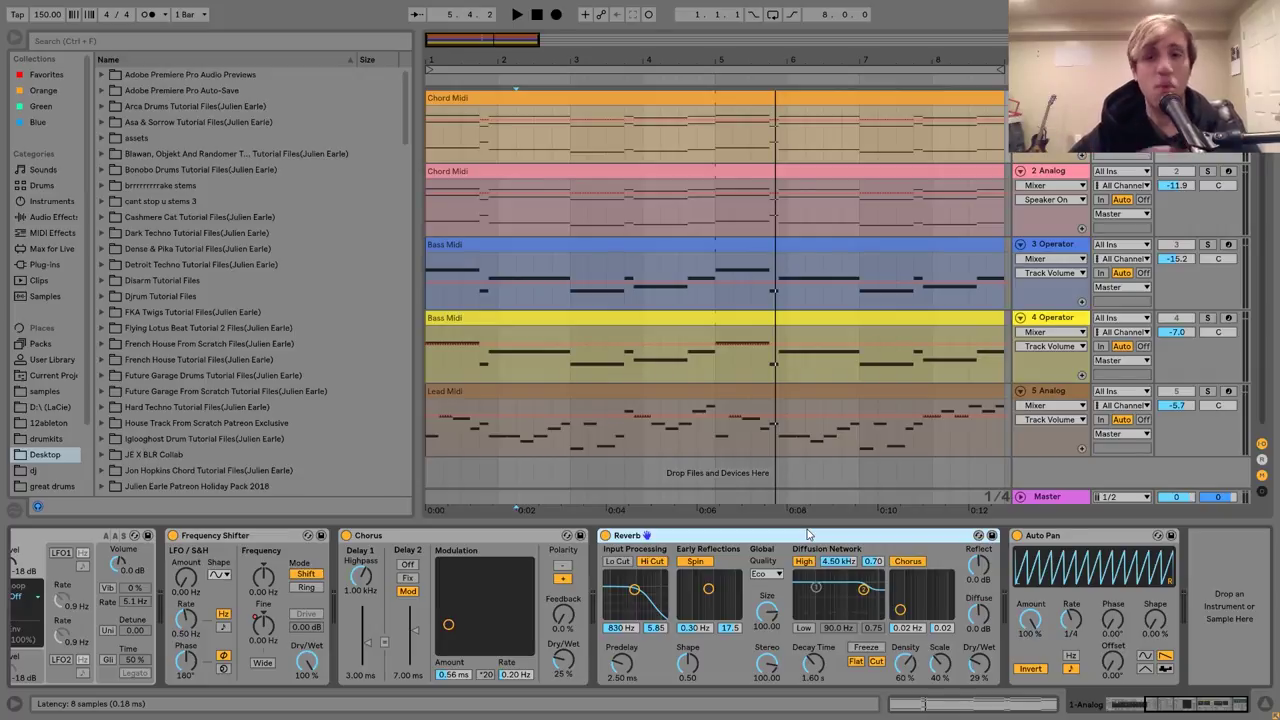
click(1047, 535)
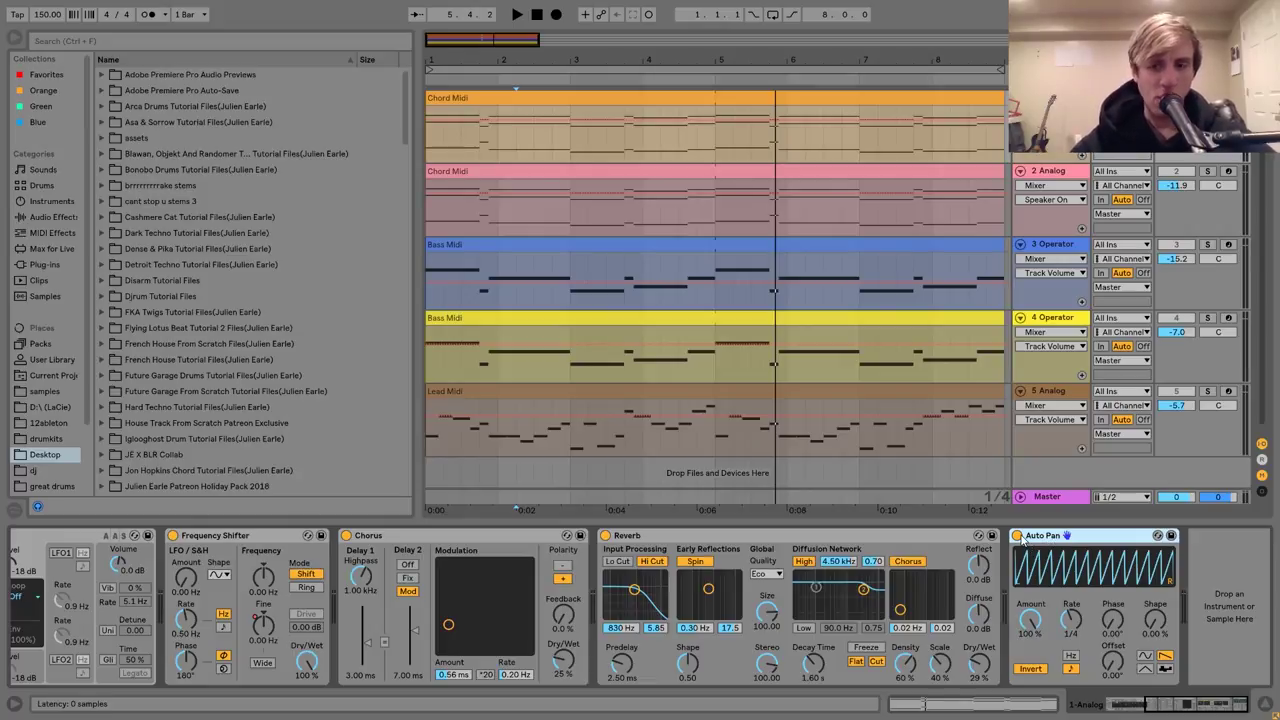
key(space)
click(1017, 535)
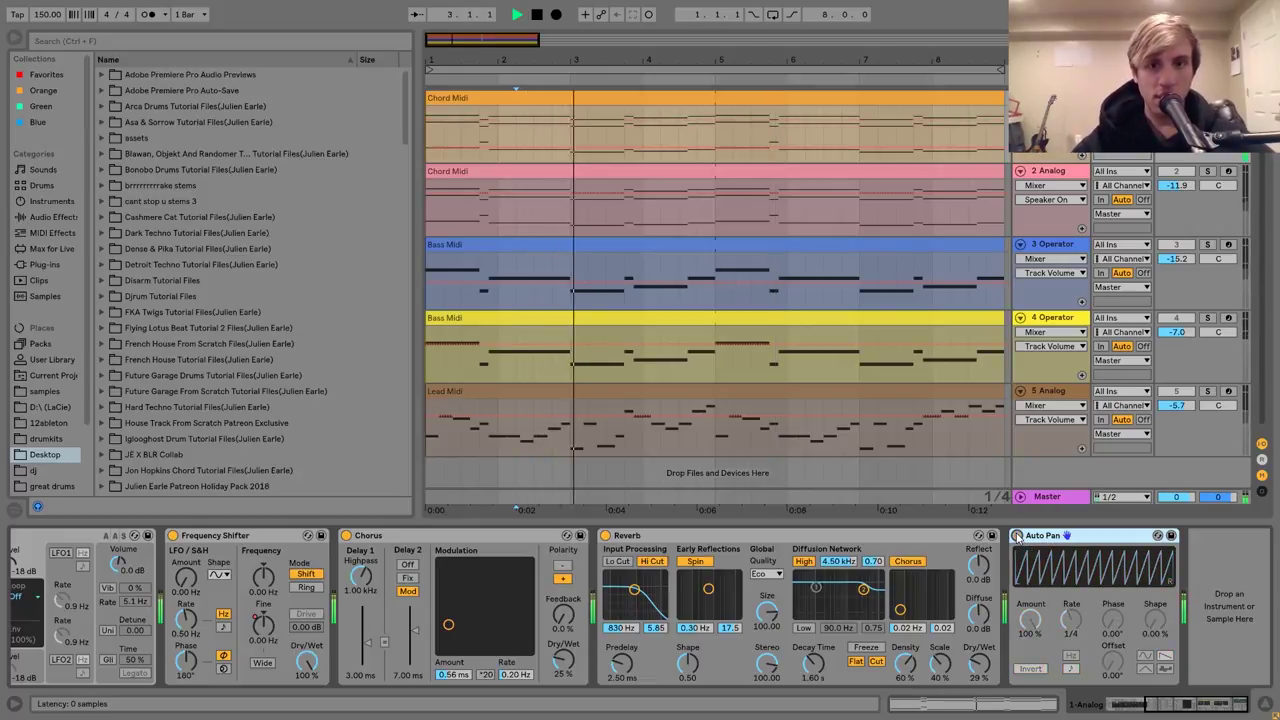
click(1017, 535)
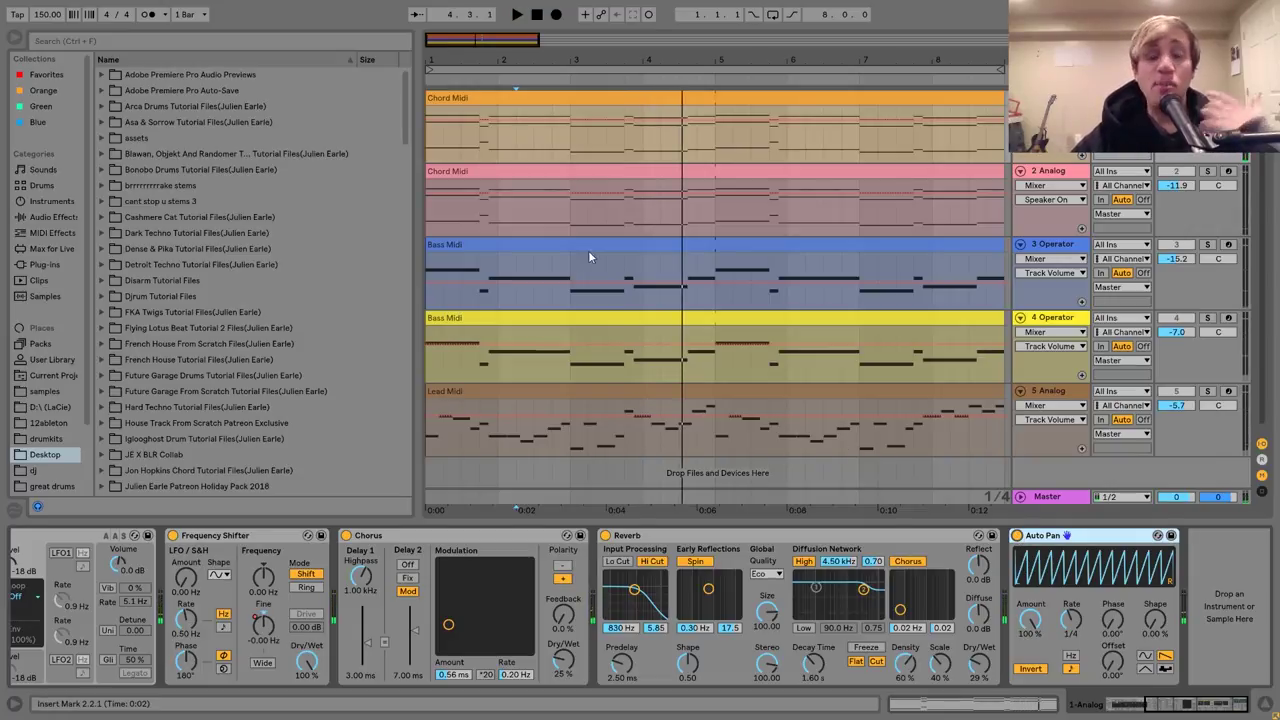
Play the first Chord Midi clip from its start and try Auto Pan's sine waveform before restoring the sawtooth.
click(530, 94)
key(space)
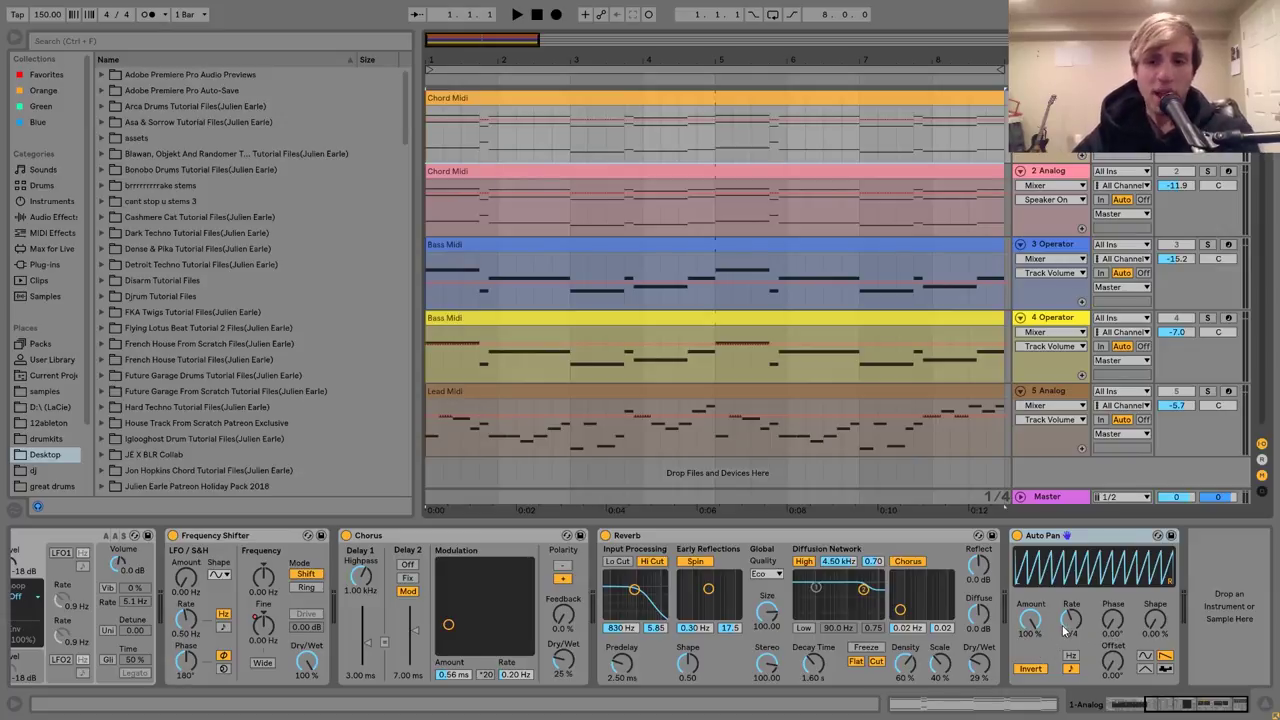
key(space)
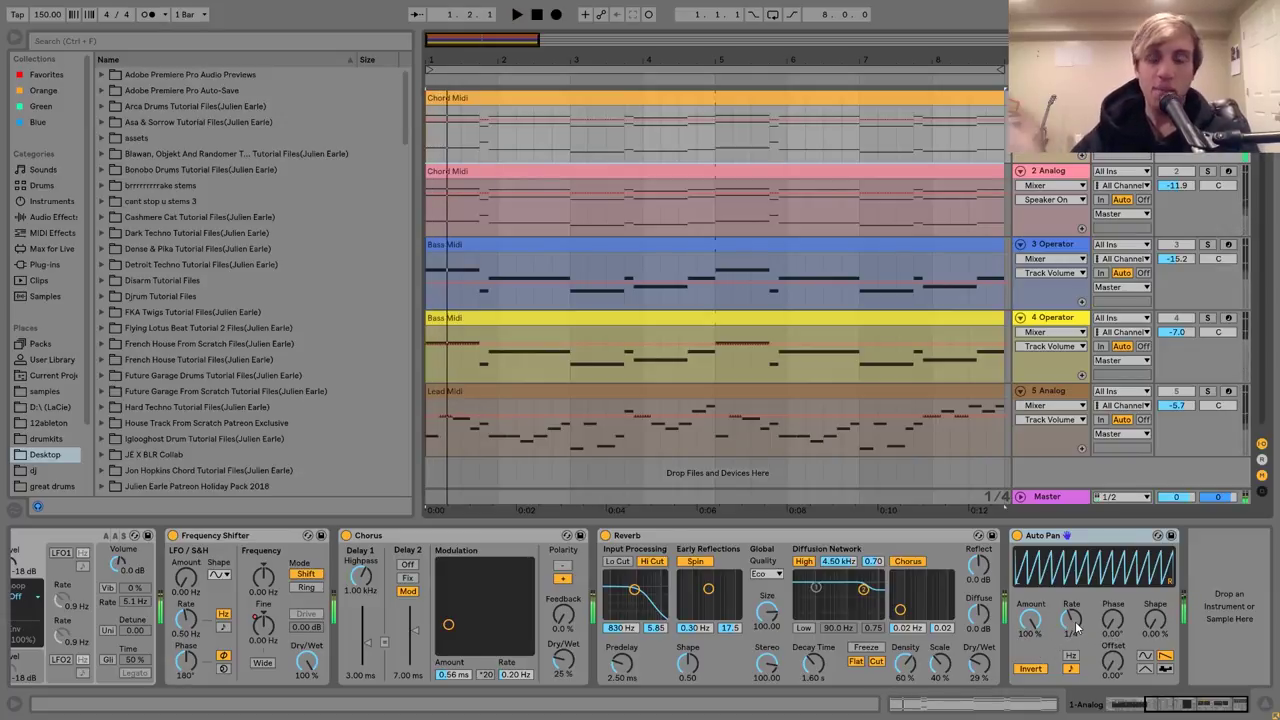
click(1146, 656)
click(1166, 656)
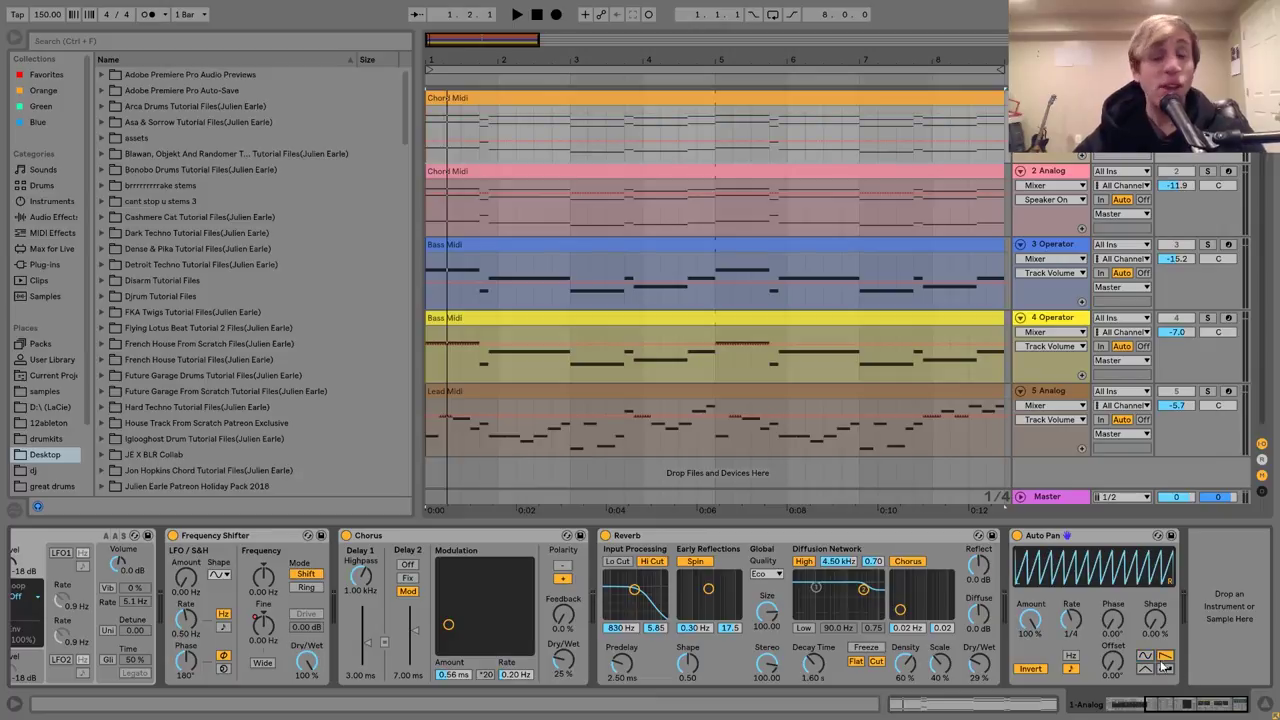
Compare Auto Pan's Normal and Invert settings during chord playback, leaving it on Invert.
click(1034, 670)
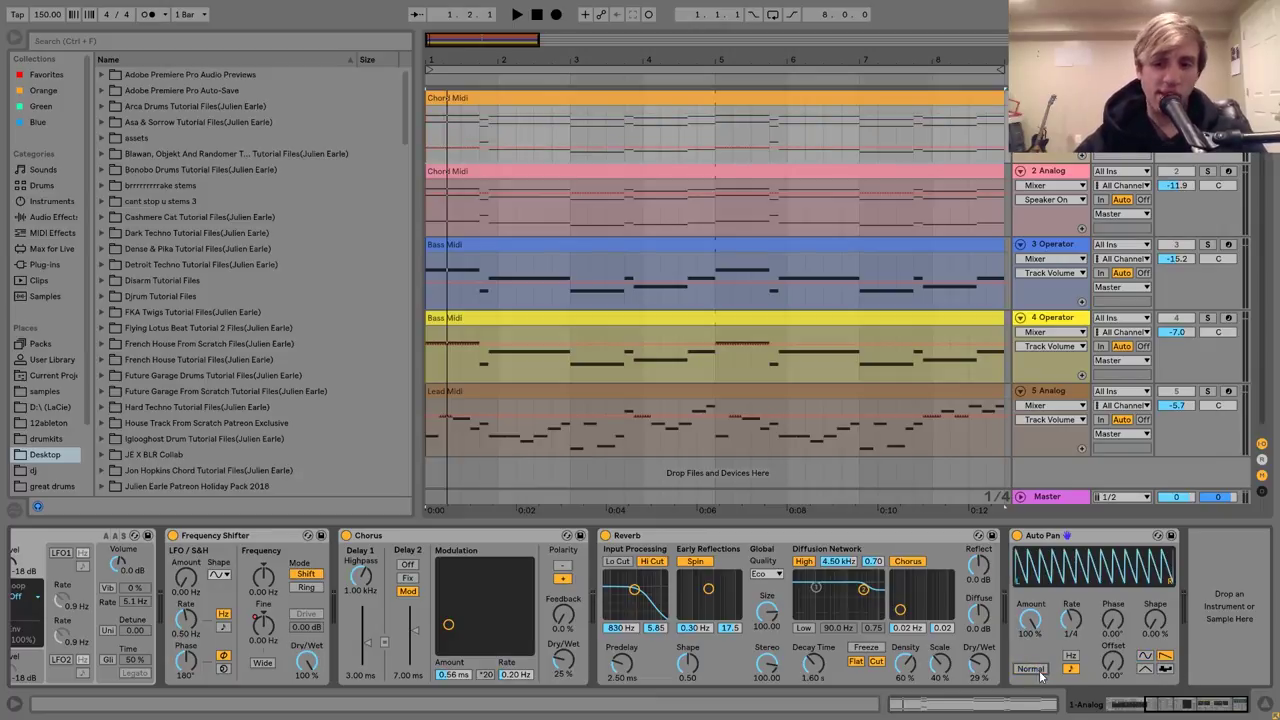
key(space)
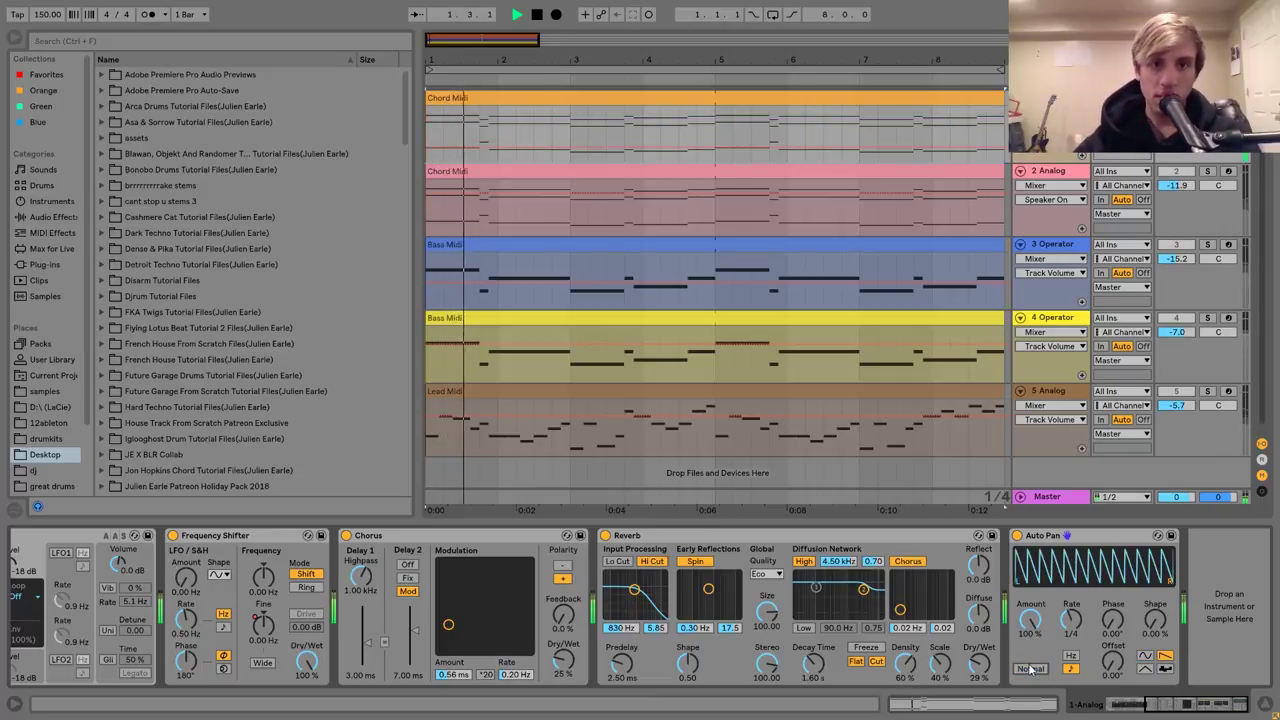
click(1031, 670)
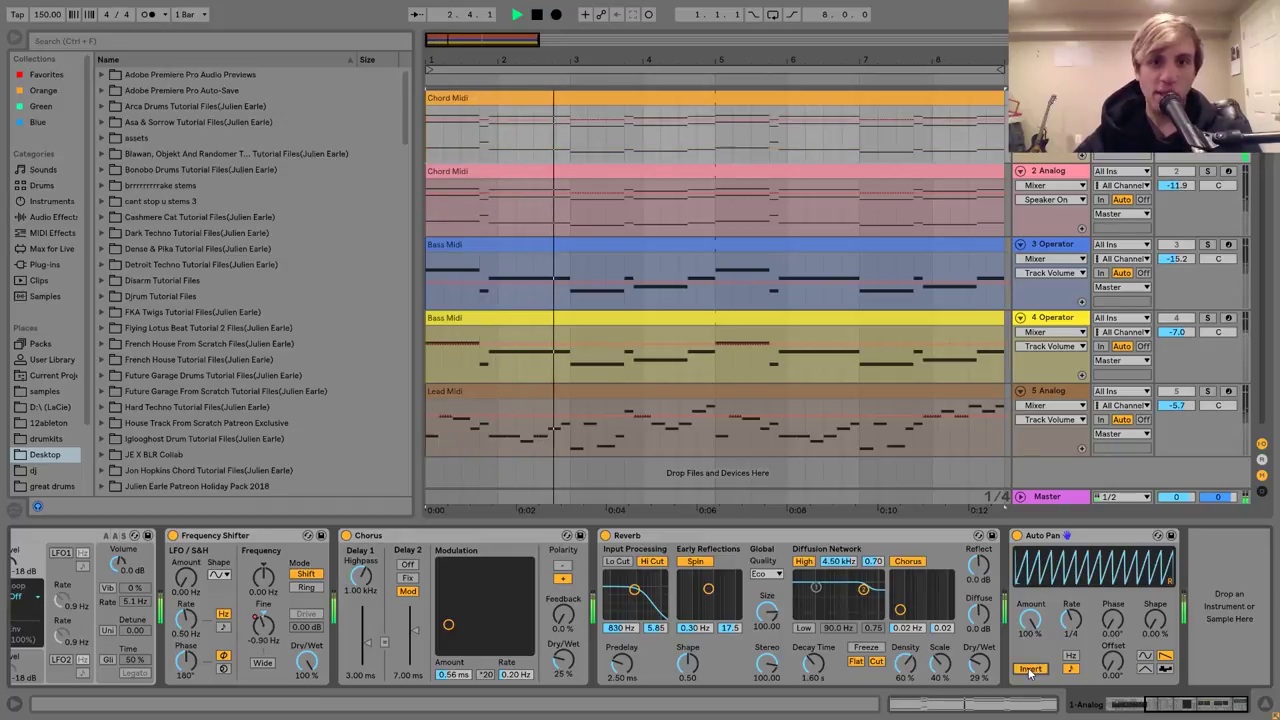
key(space)
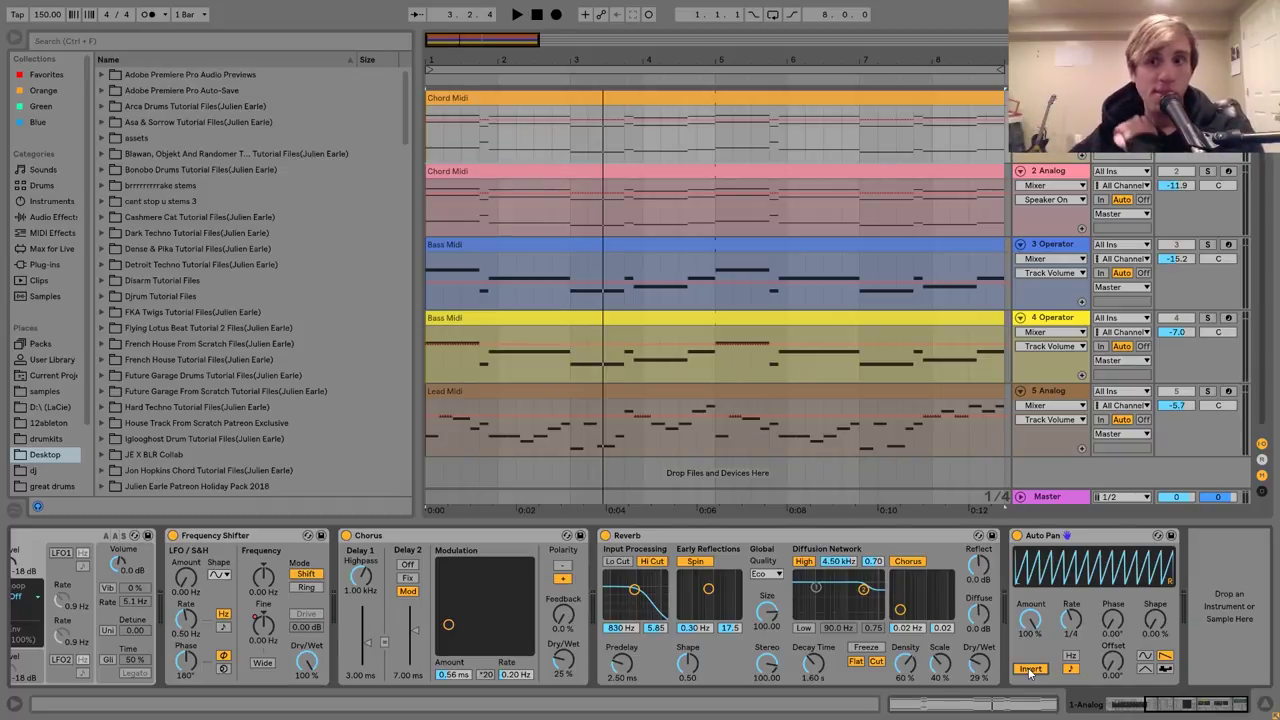
Solo the second Analog track and play its Chord Midi clip from the start.
click(1050, 174)
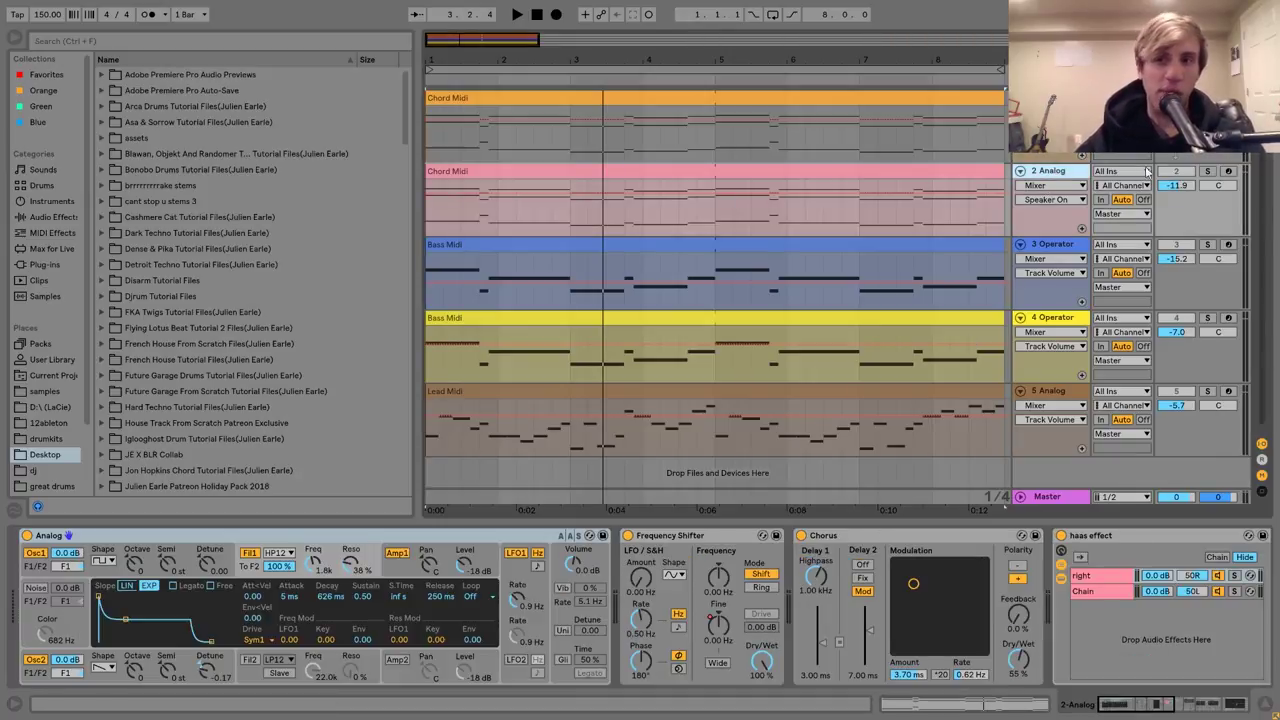
click(1207, 172)
key(minus)
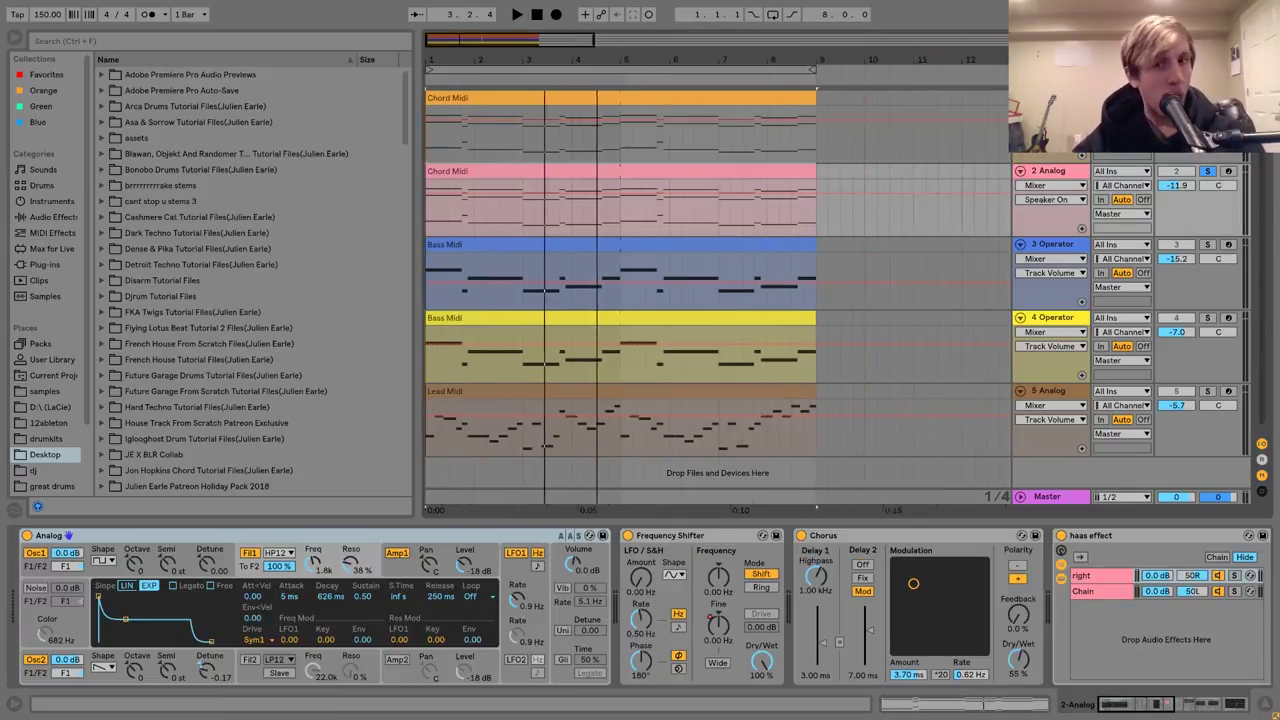
key(ctrl+a)
click(606, 167)
key(space)
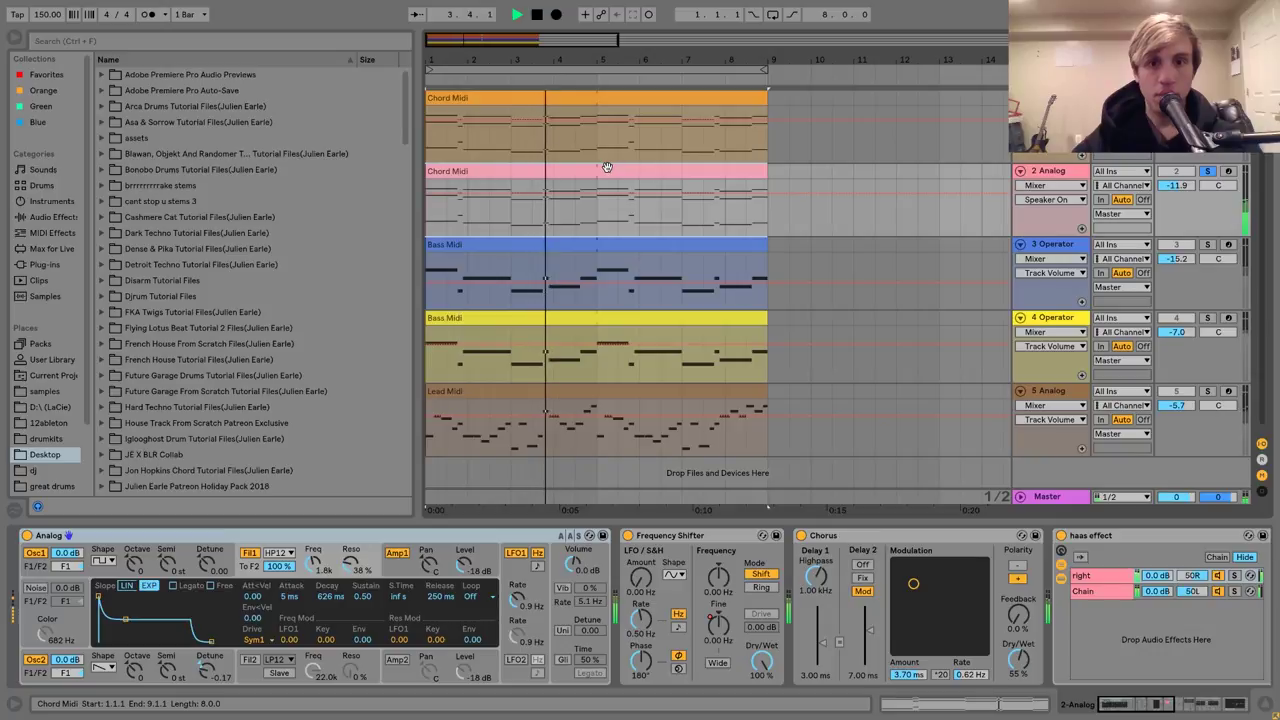
key(space)
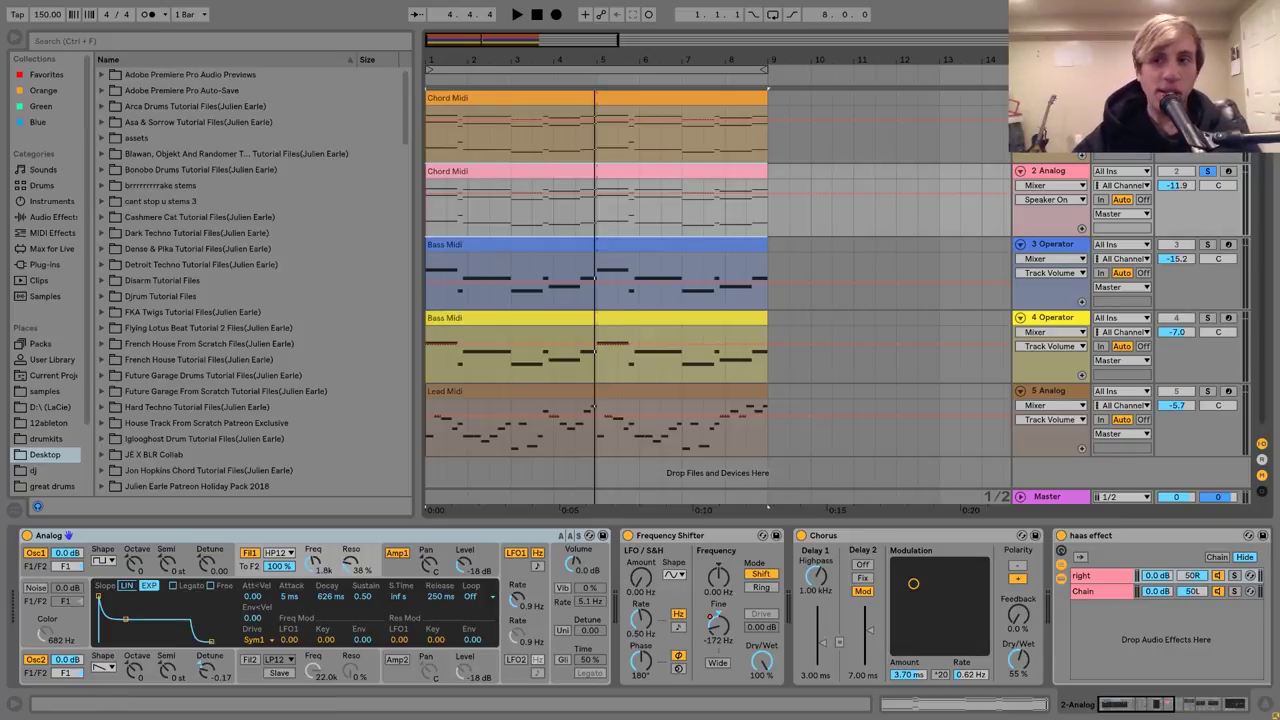
Compare the full mix with the second Analog track muted and active, and solo that track again.
key(space)
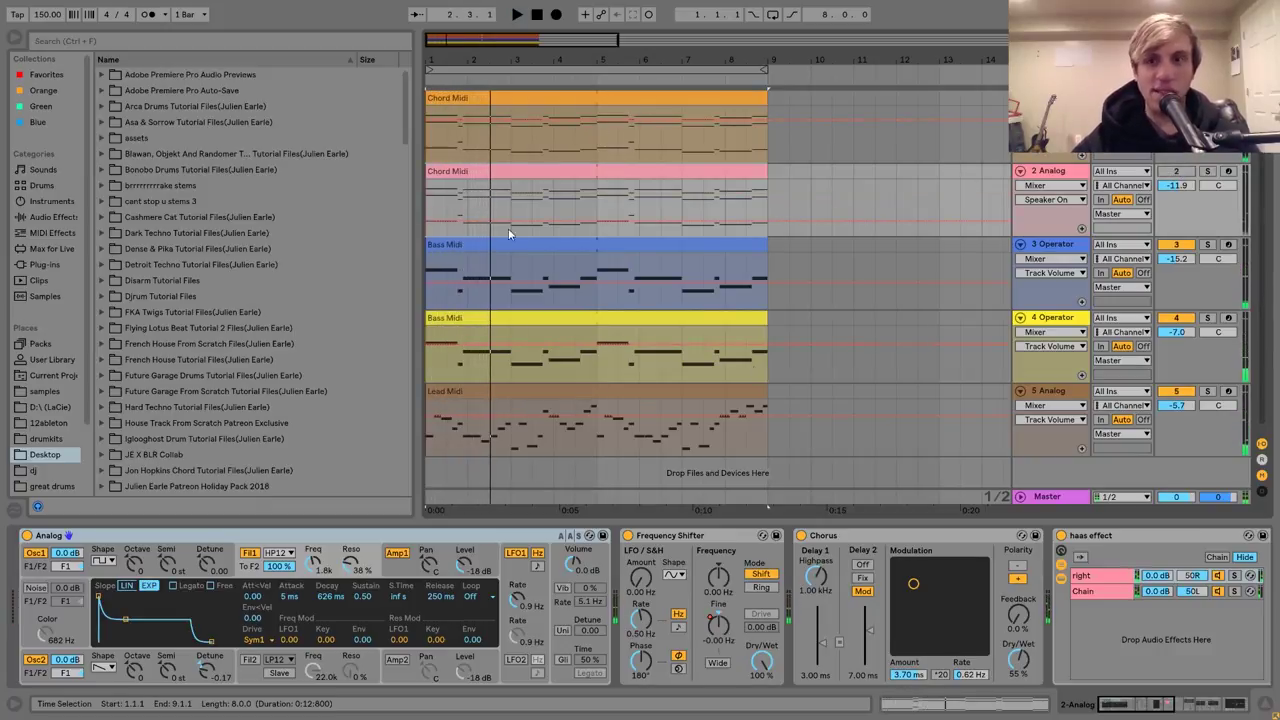
key(space)
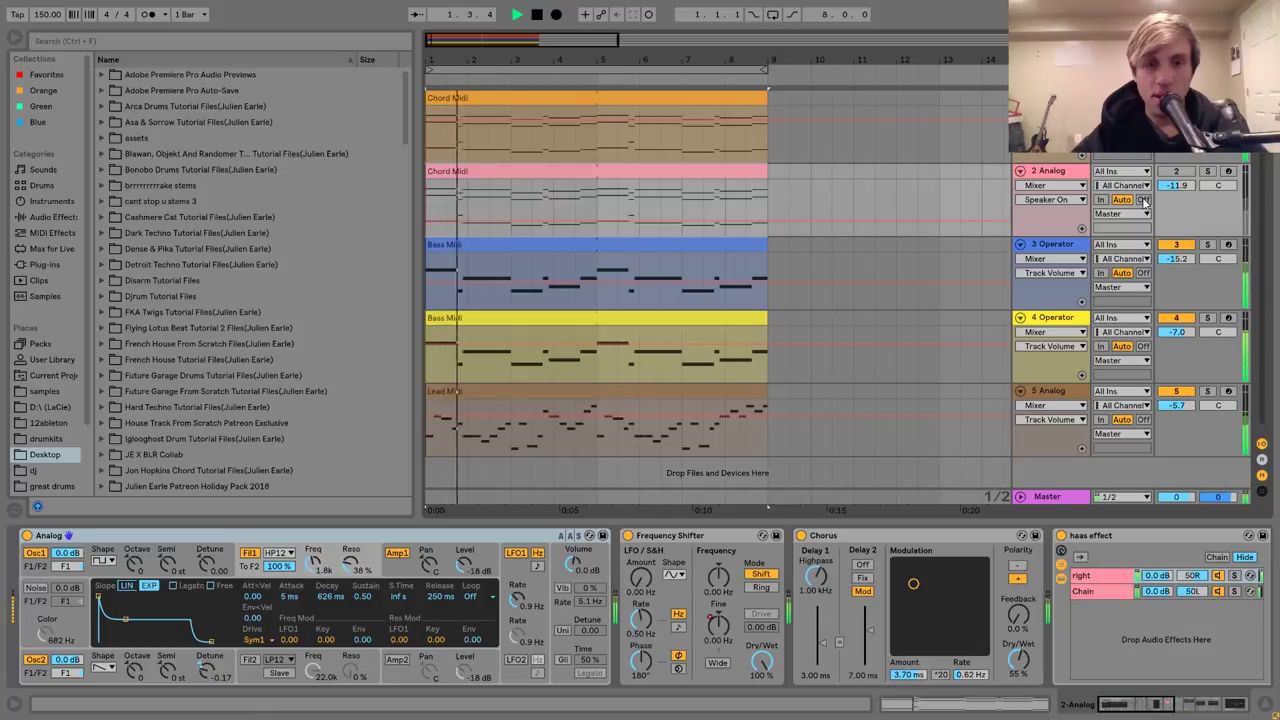
key(space)
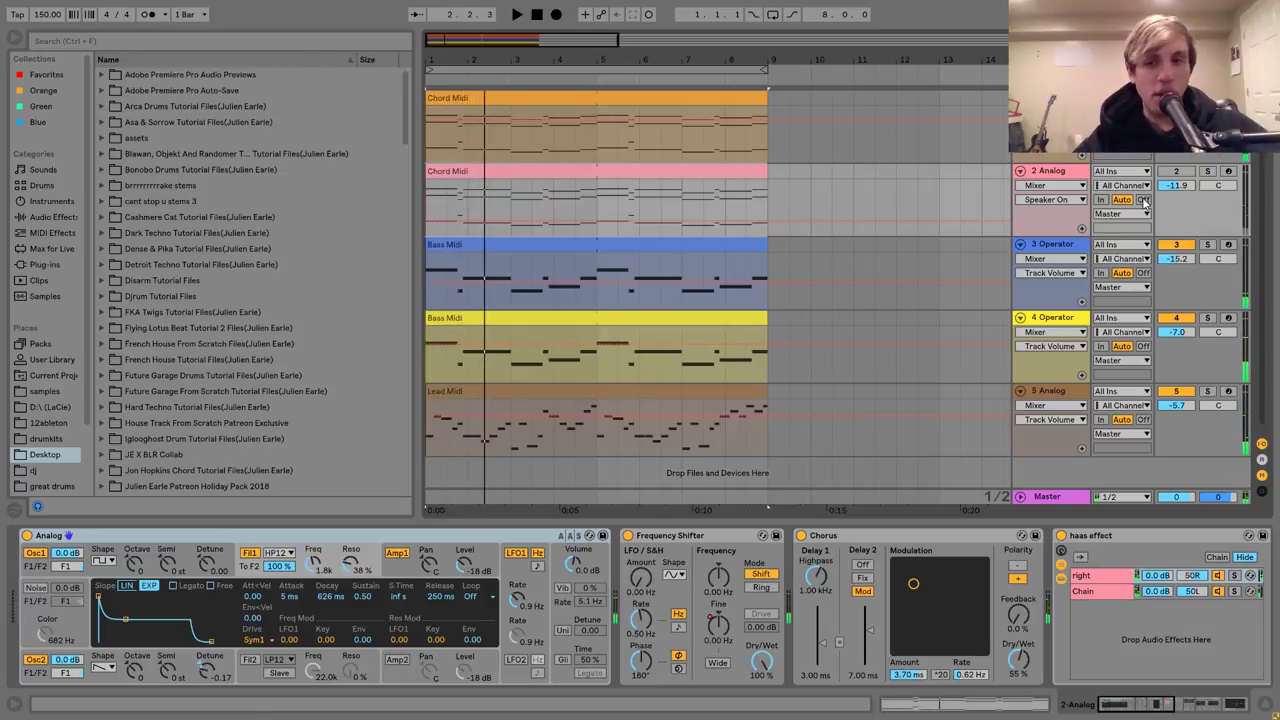
key(space)
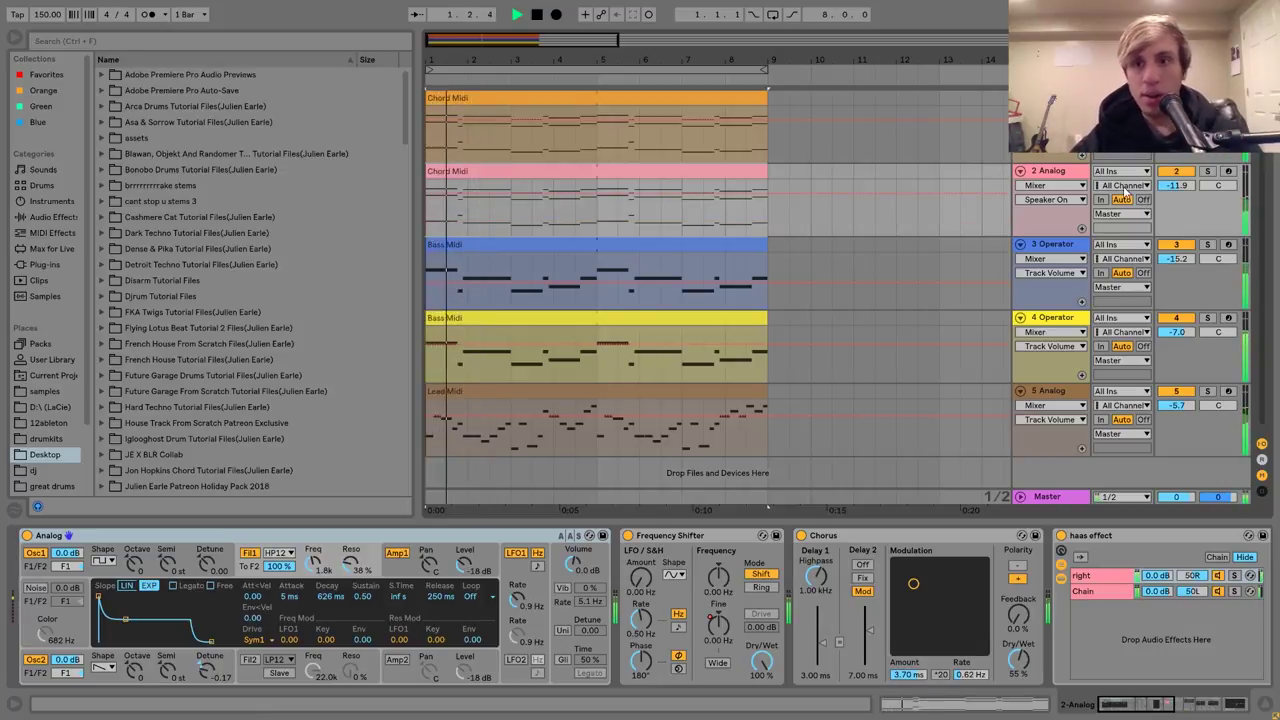
click(1180, 190)
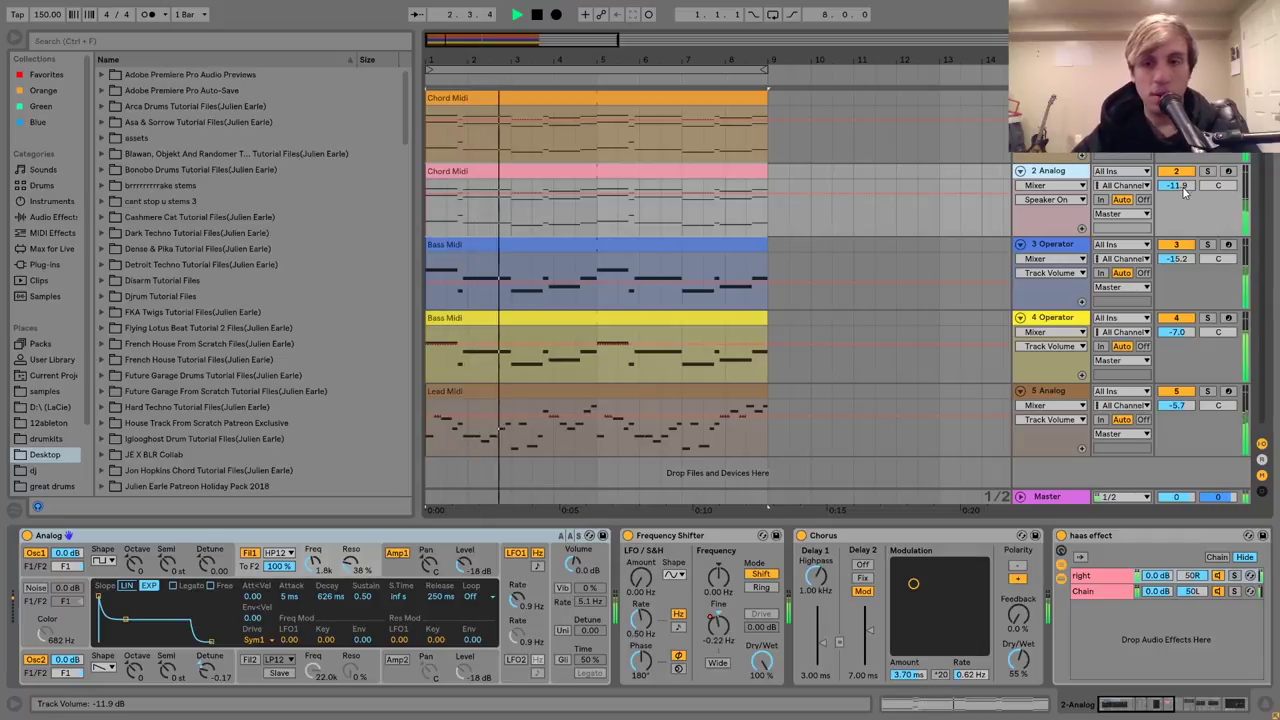
key(space)
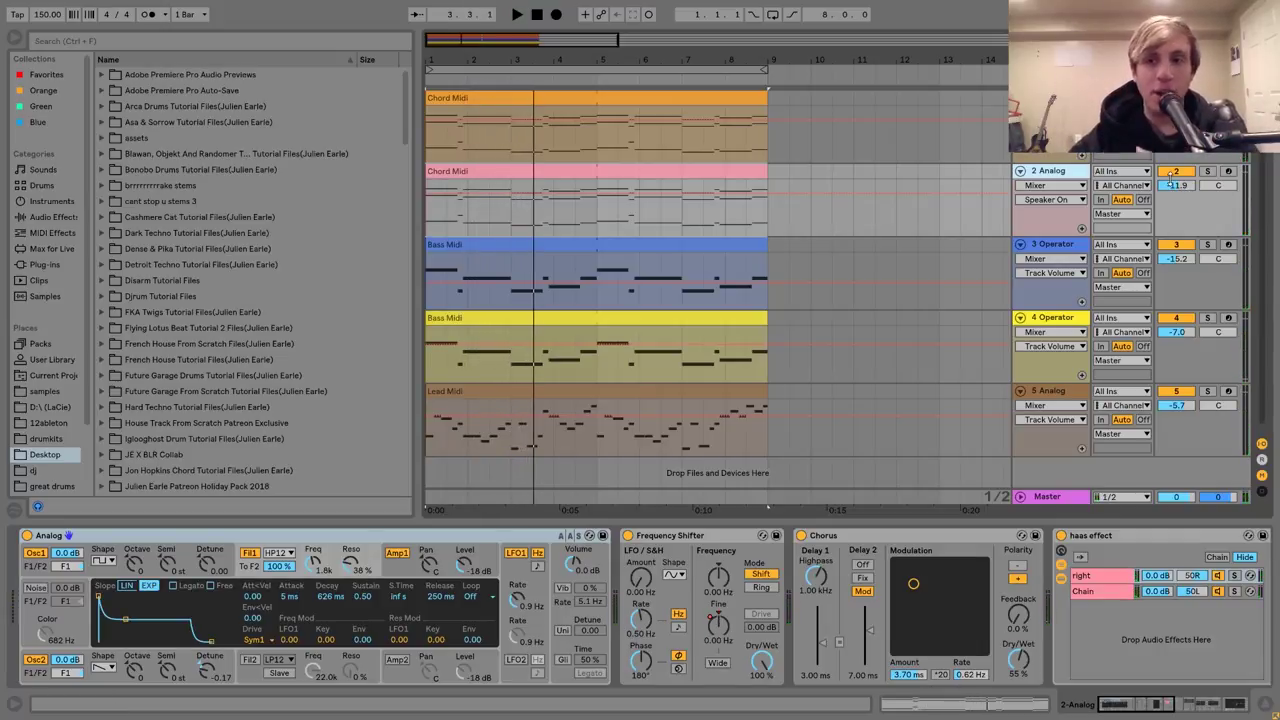
click(1207, 172)
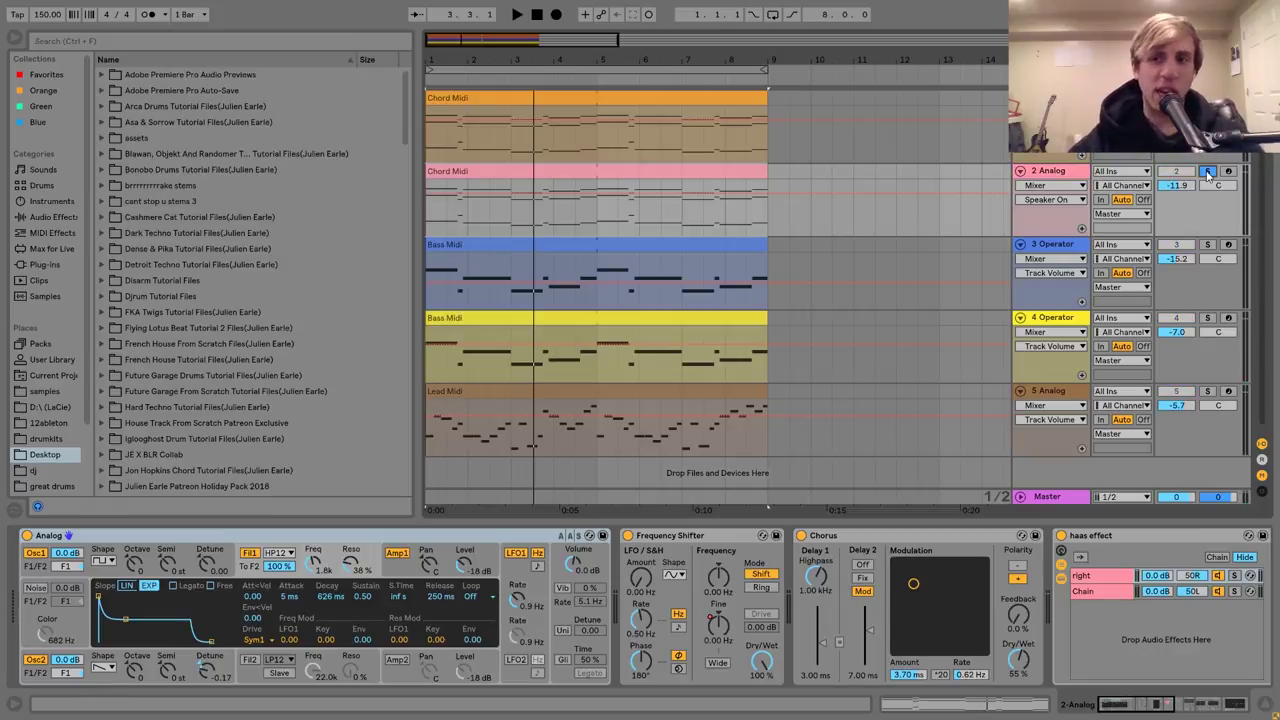
Listen to the soloed second Analog track's chords from the start of the arrangement.
key(space)
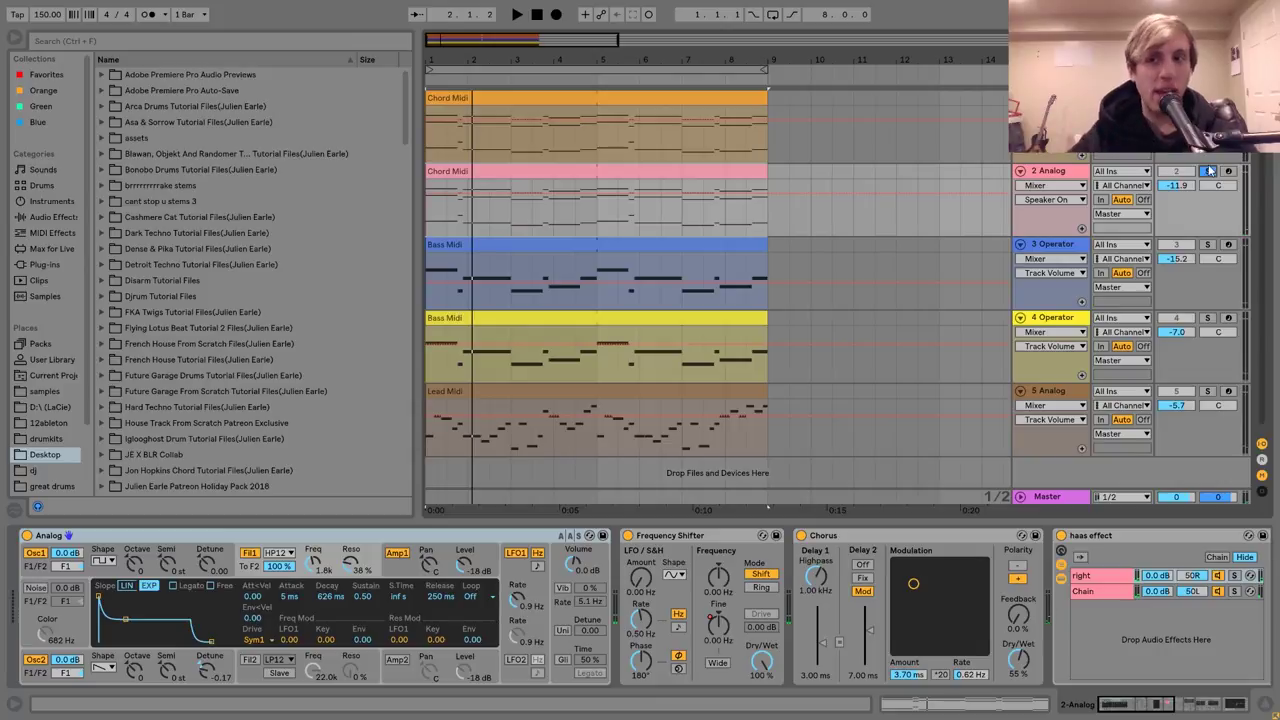
key(space)
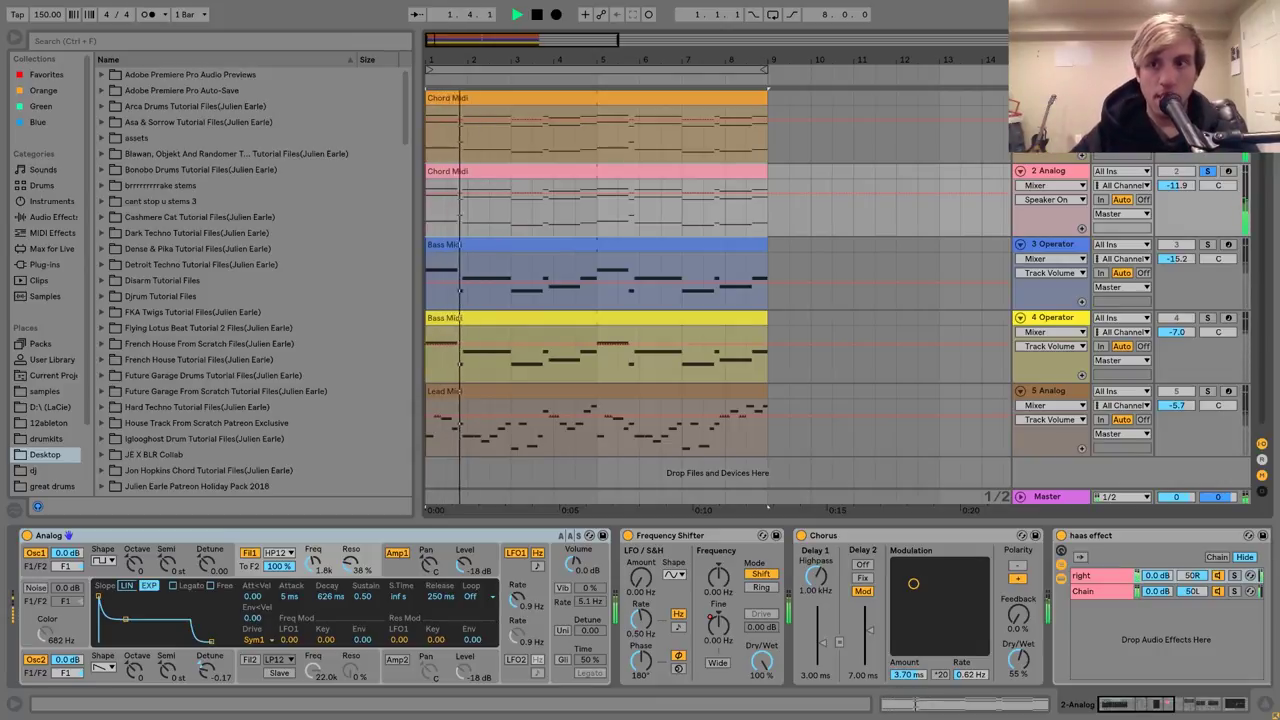
key(space)
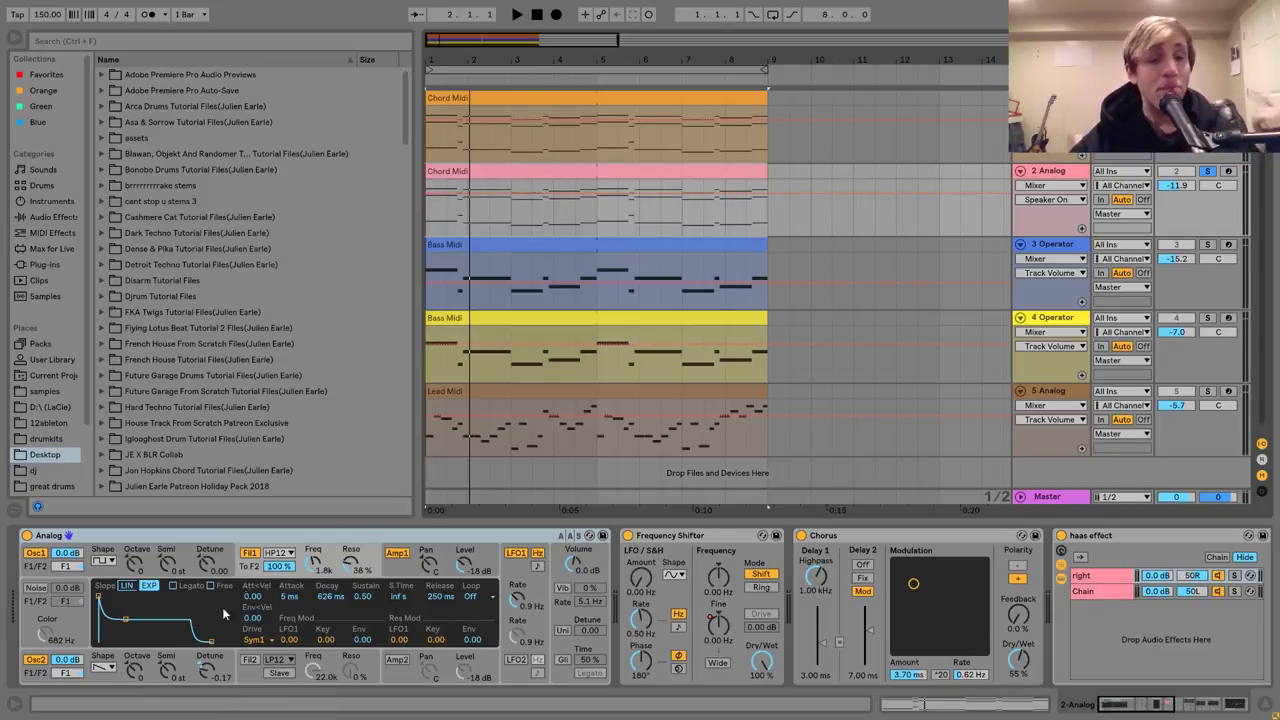
Examine the pitch and pulse width settings of Analog's Osc1 and Osc2 on the second chord track.
click(133, 565)
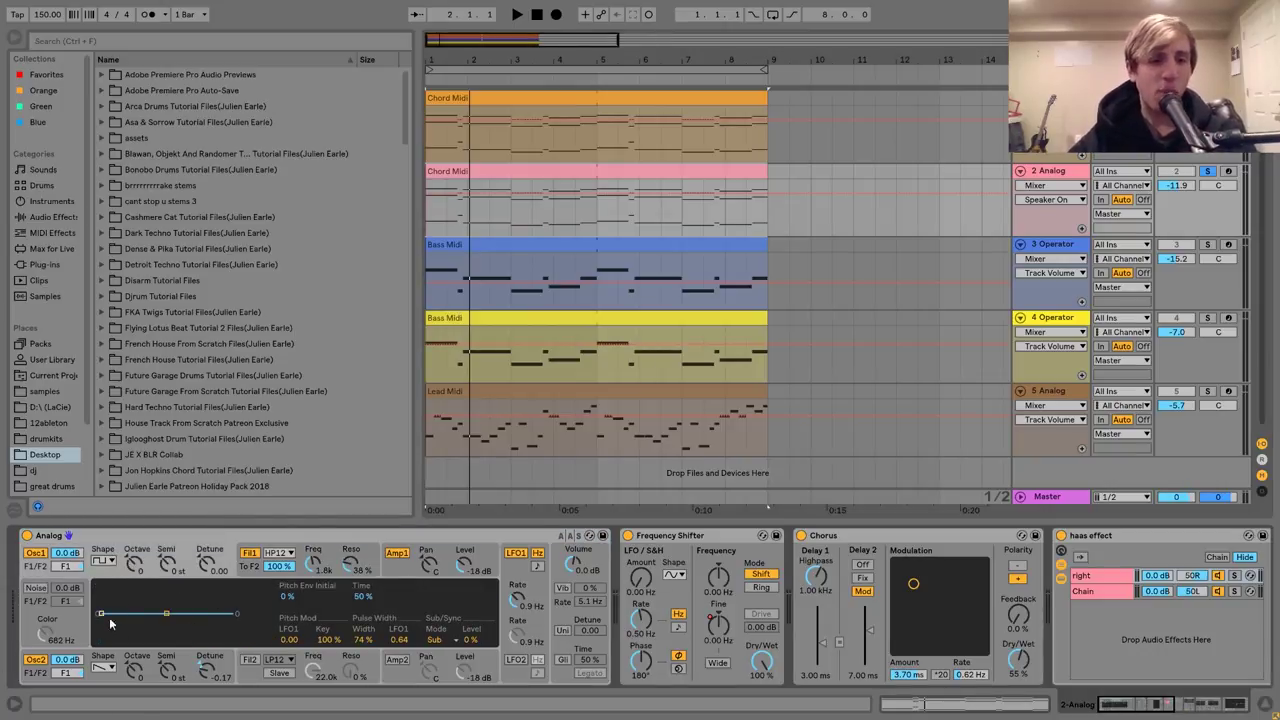
click(120, 662)
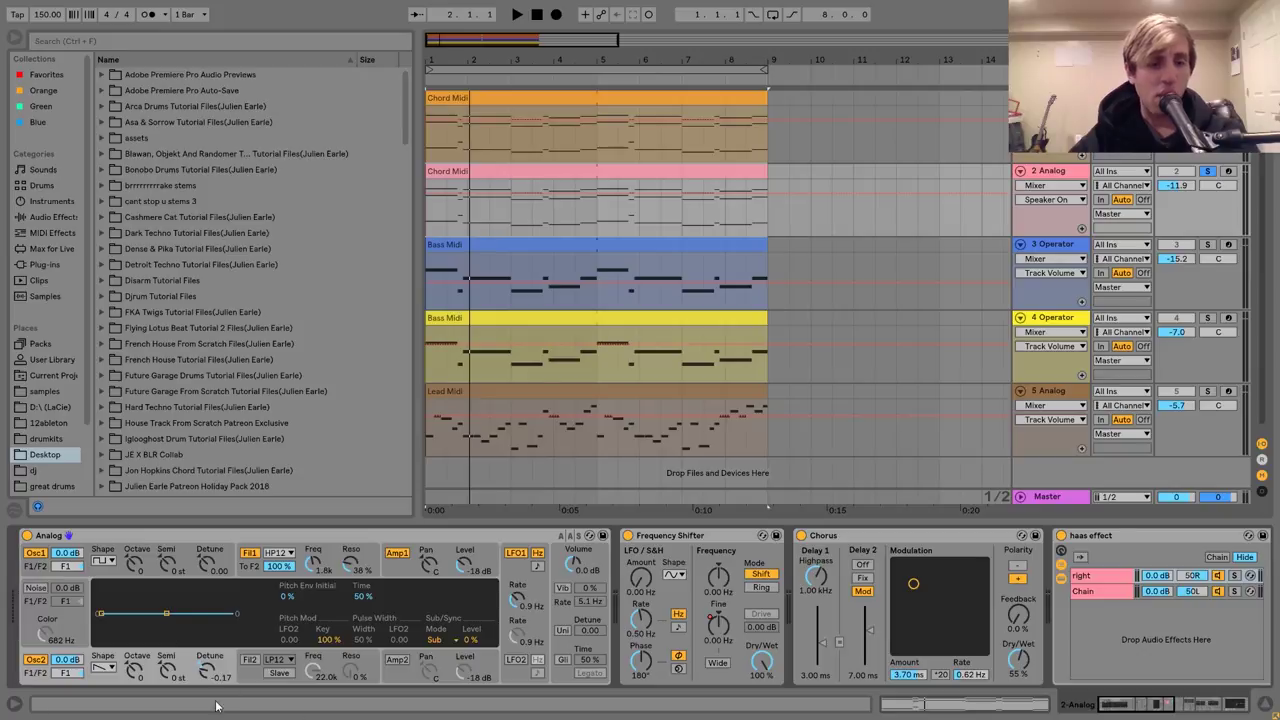
click(97, 546)
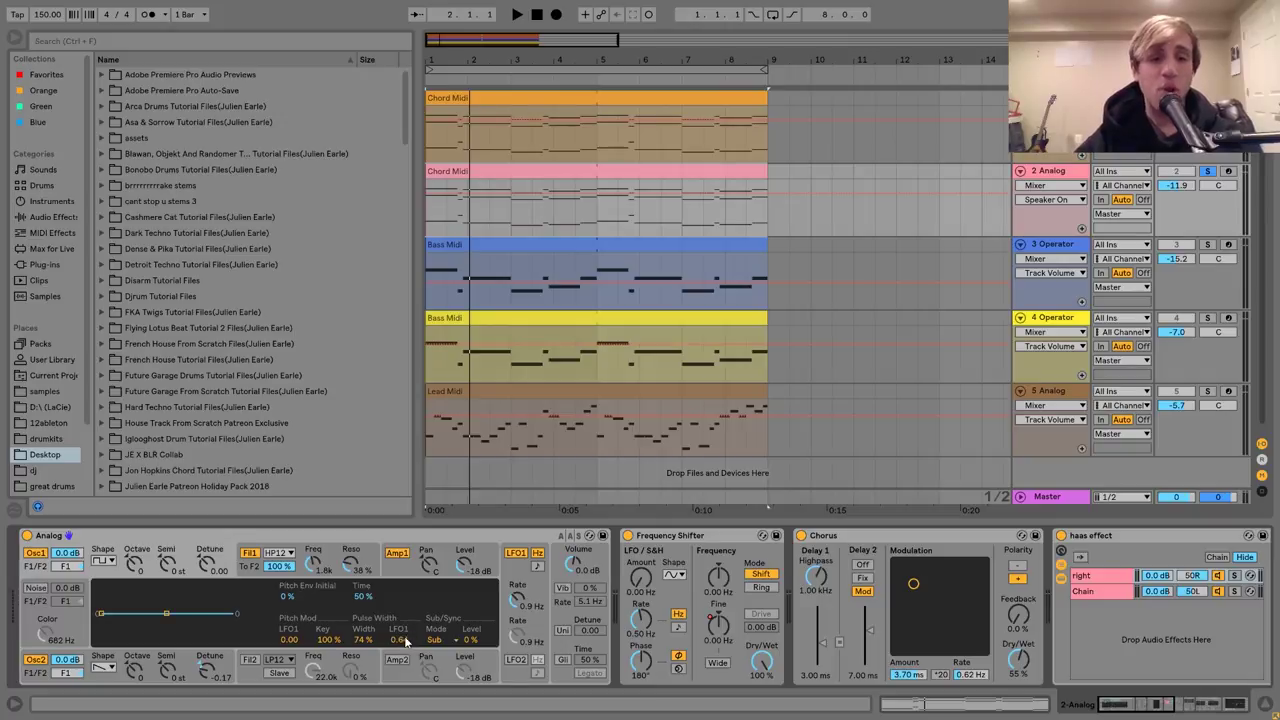
Compare Osc1's LFO1 pulse width modulation at 0.00 and 0.64 during chord playback, leaving it at 0.64.
key(space)
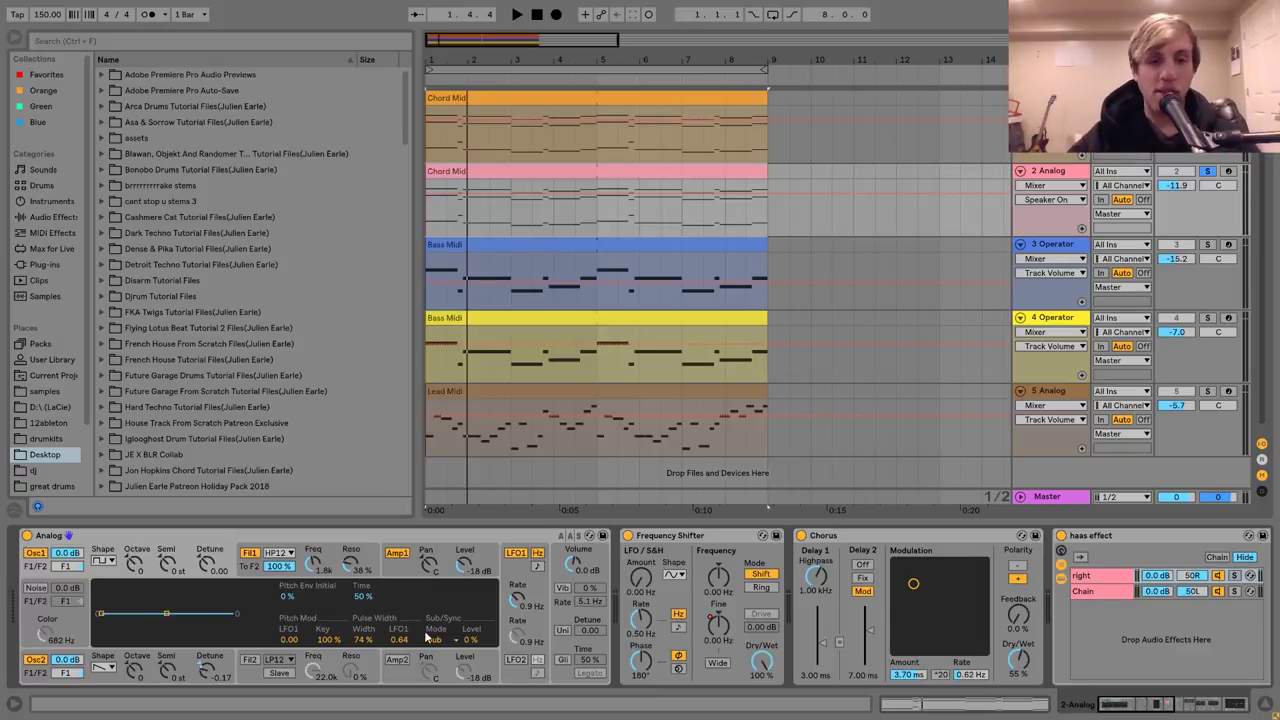
key(space)
key(alt+space)
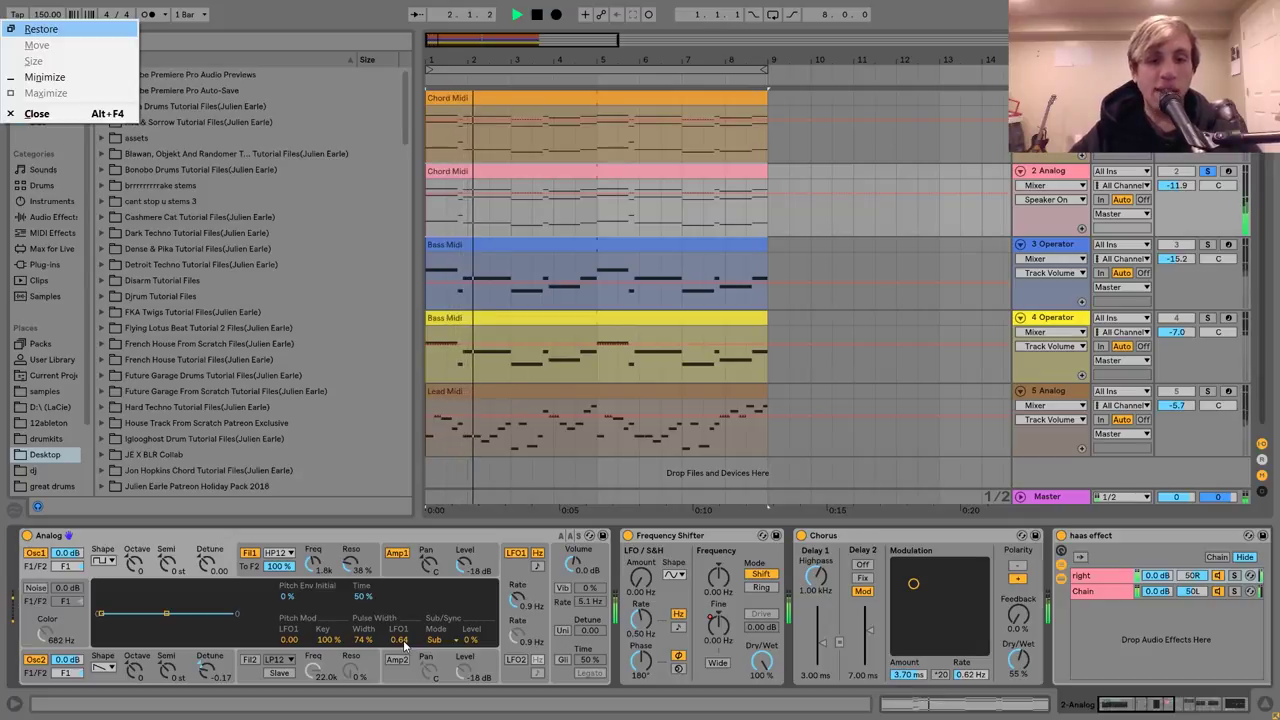
click(404, 646)
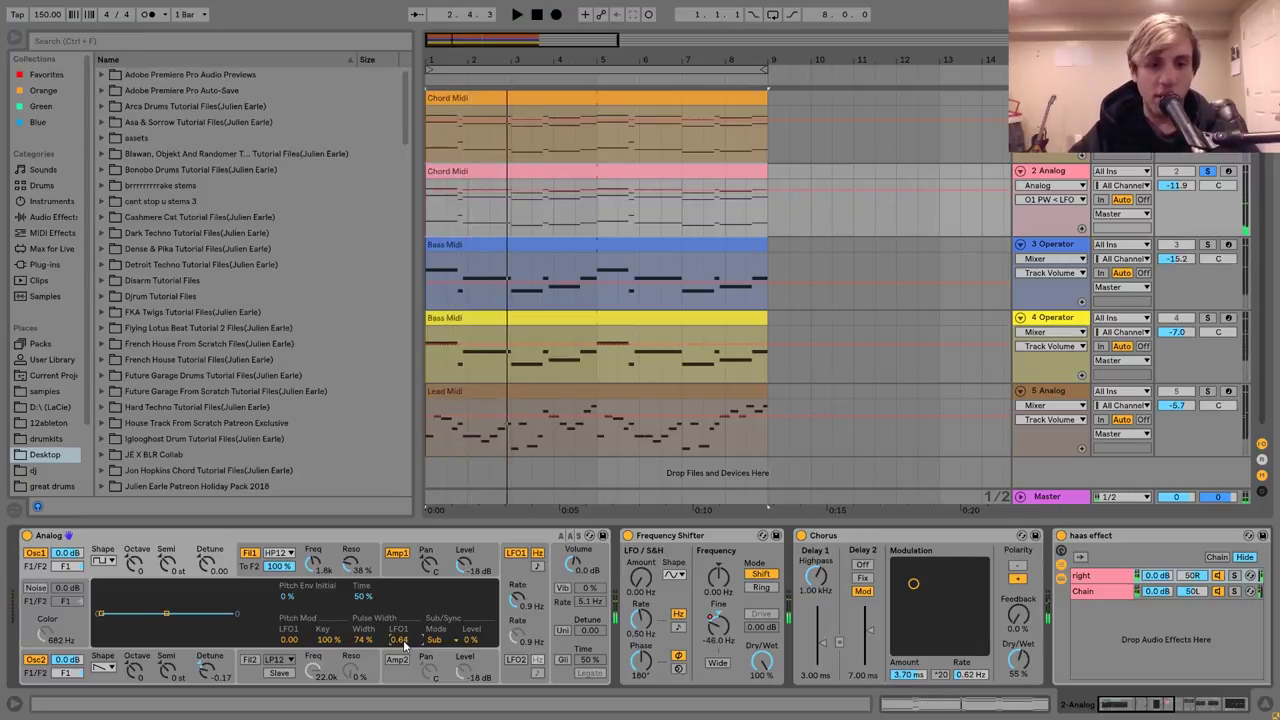
key(space)
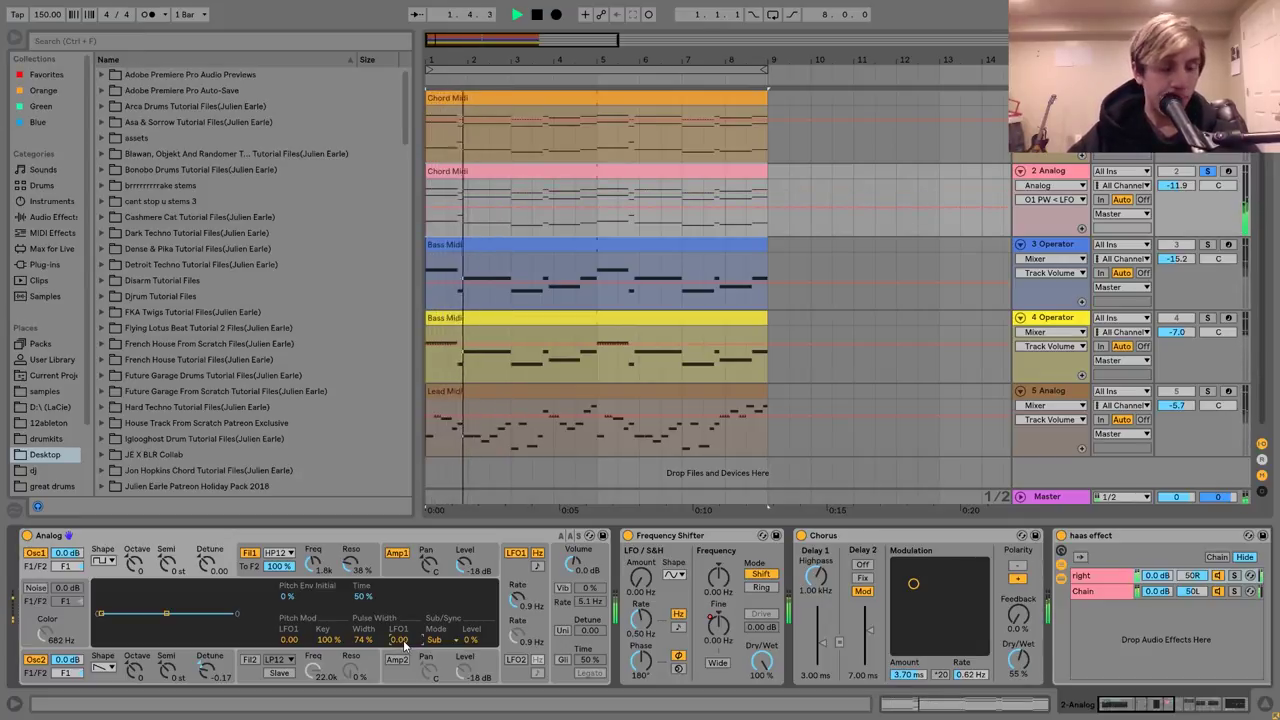
key(space)
key(space)
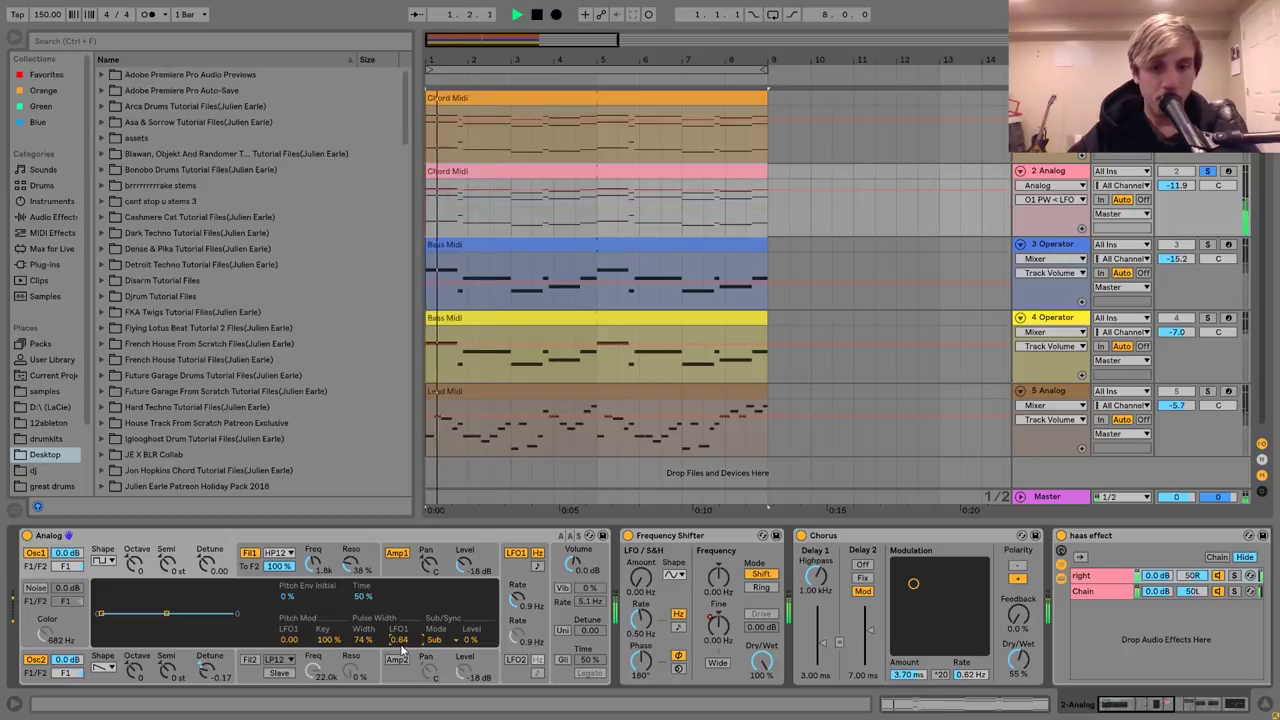
key(space)
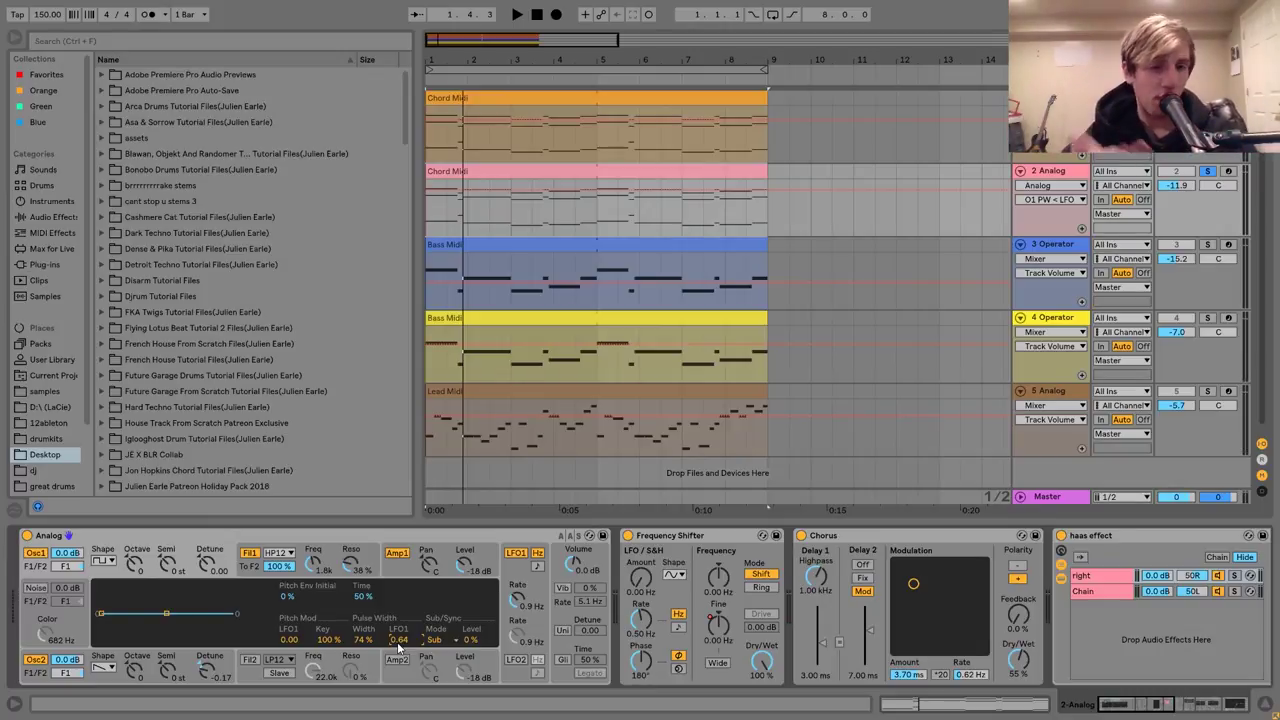
Compare the chords with Analog's Fil1 HP12 filter switched off and on during playback, leaving it on.
click(316, 563)
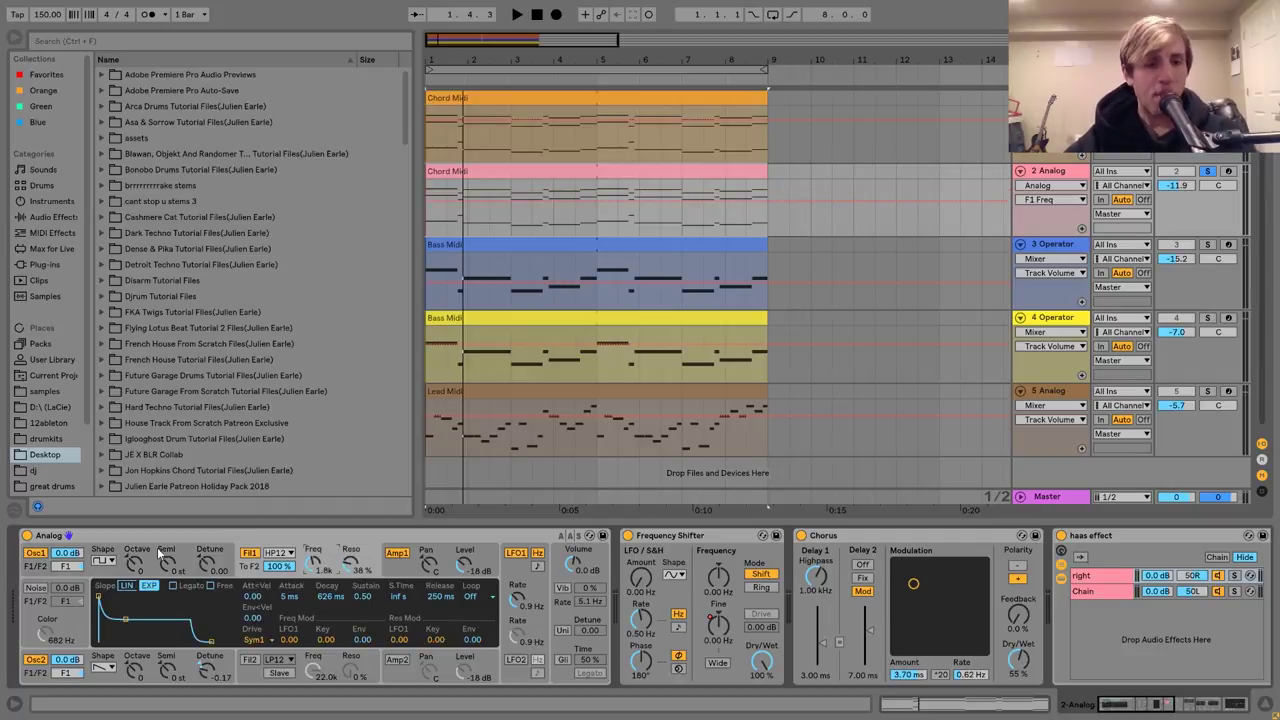
click(249, 555)
key(space)
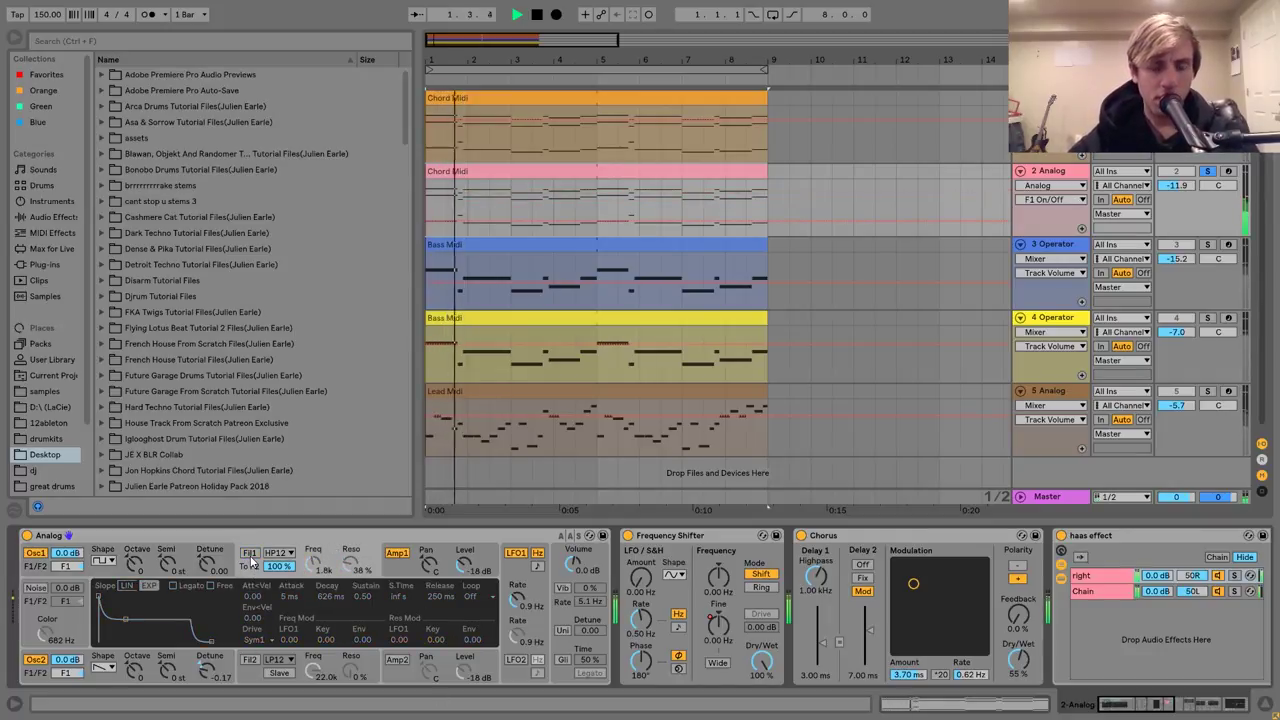
click(249, 556)
key(space)
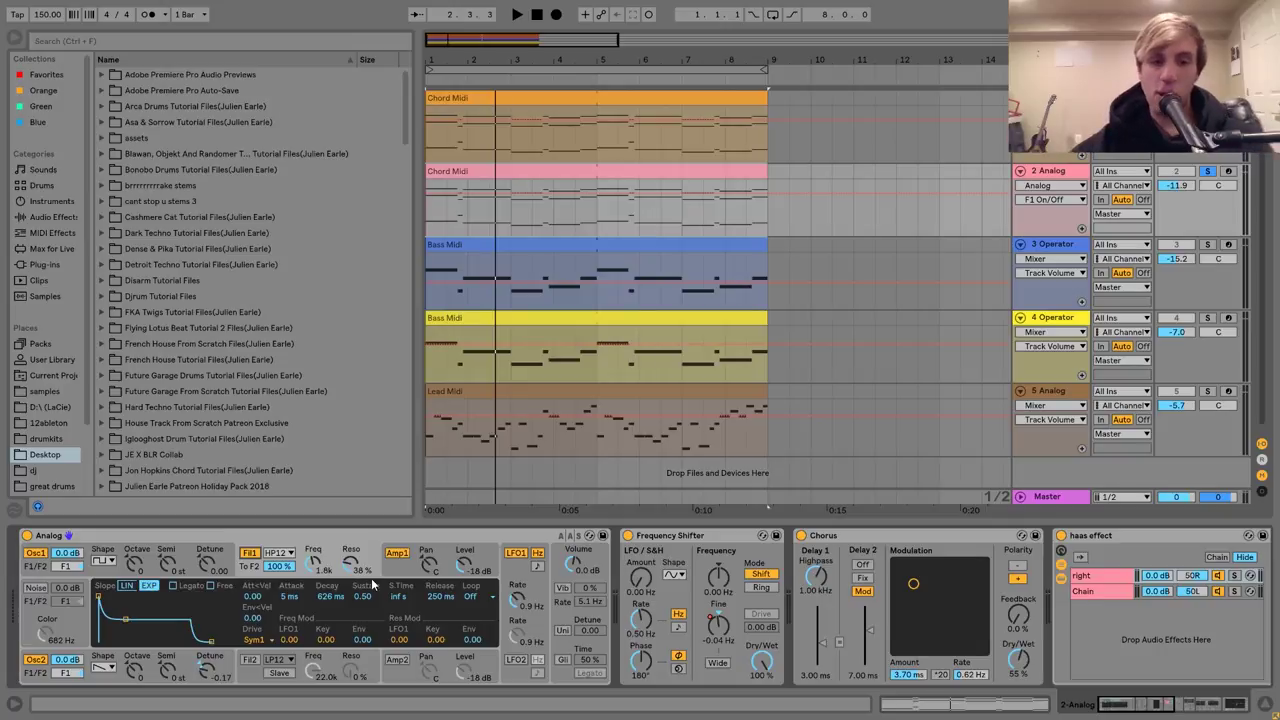
Inspect Analog's Amp1 envelope and show the Frequency Shifter's Fine automation on the second Analog track.
click(401, 574)
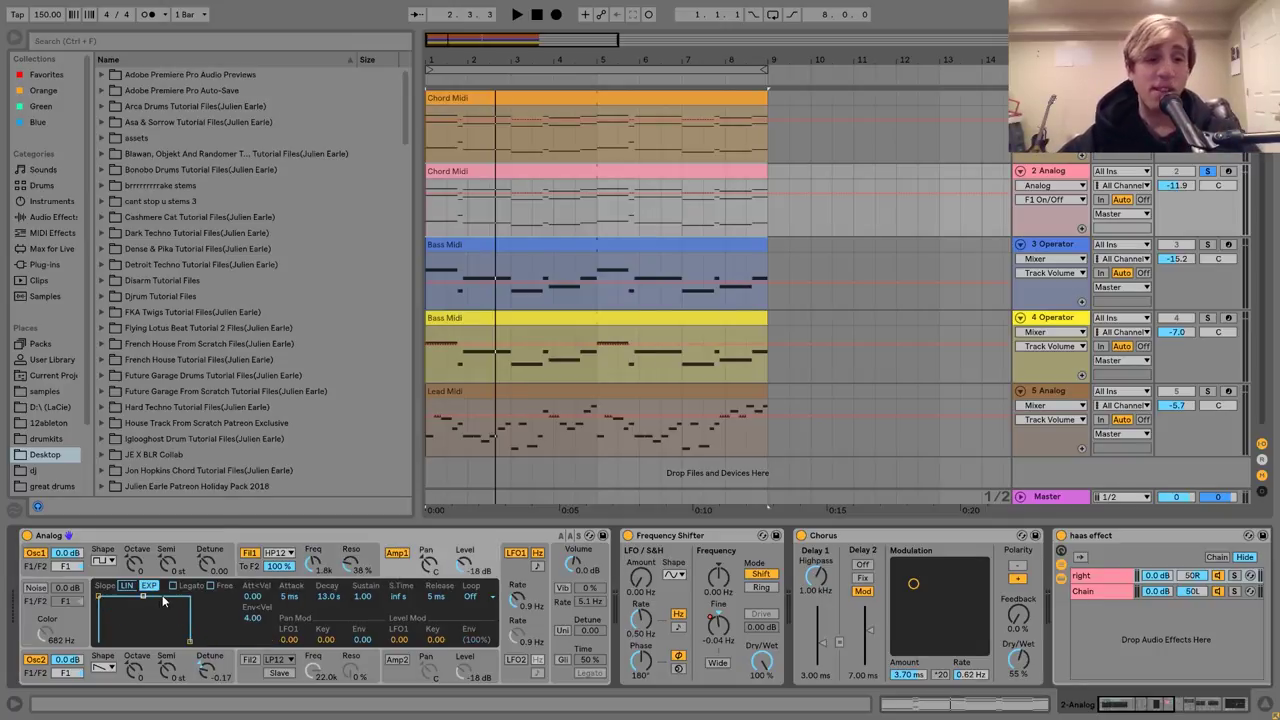
scroll(616, 568, right, 3)
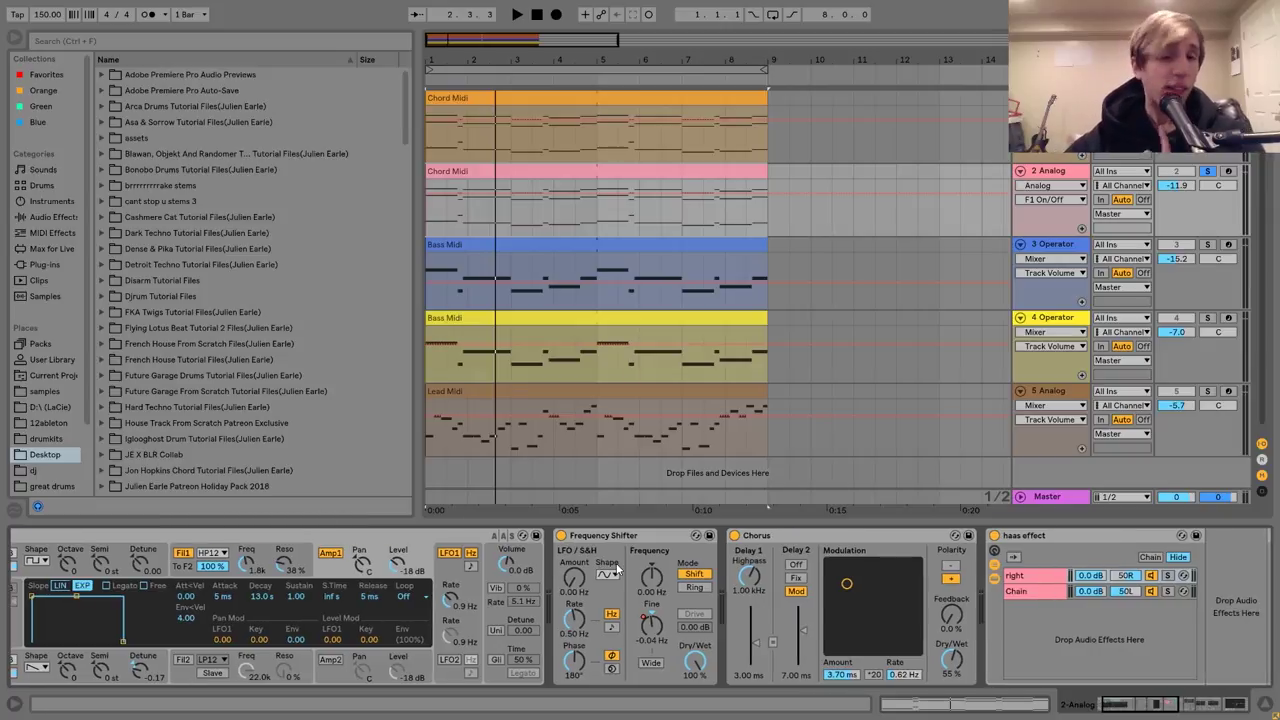
click(569, 625)
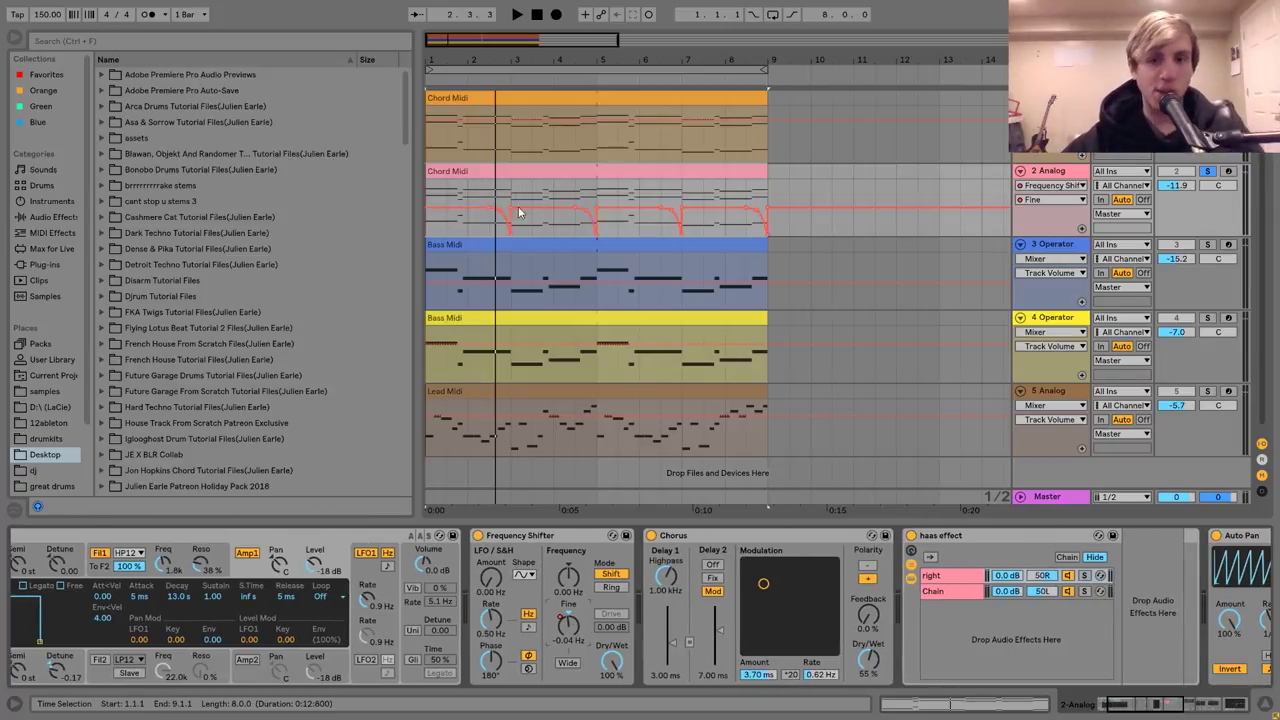
Inspect both chains of the haas effect rack and the Simple Delay on the 50L chain.
scroll(755, 590, right, 4)
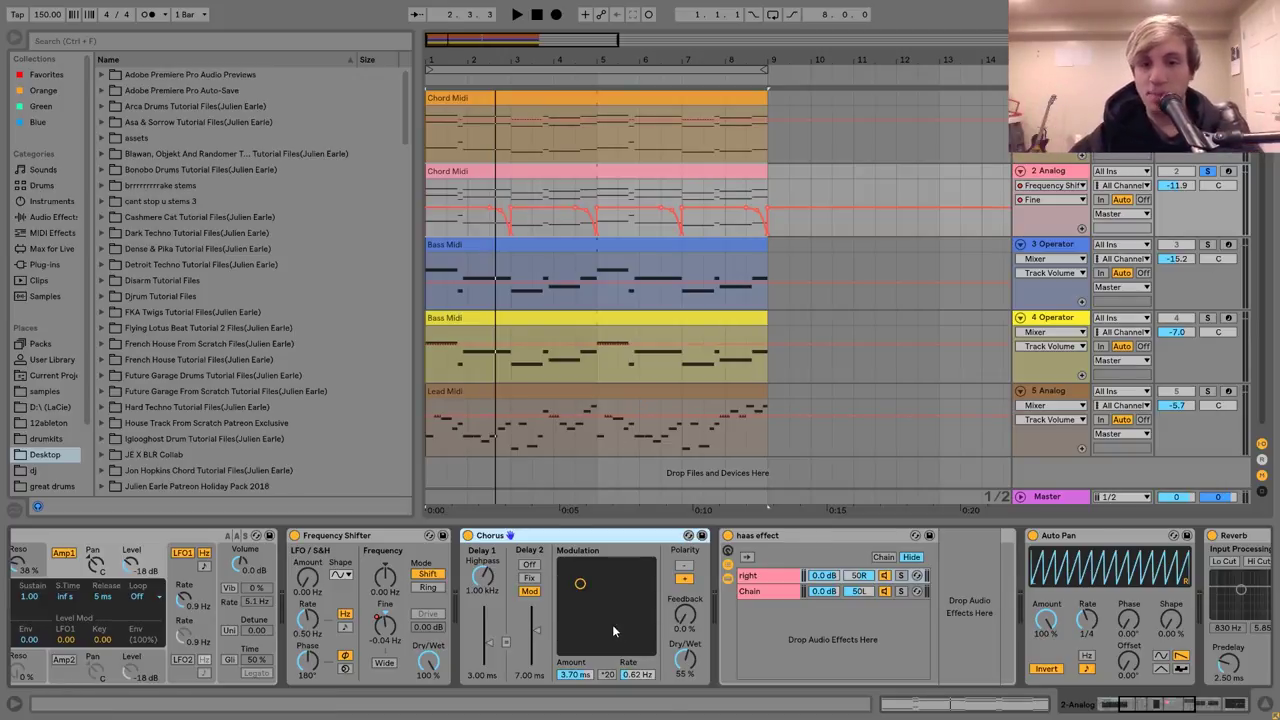
scroll(613, 630, down, 3)
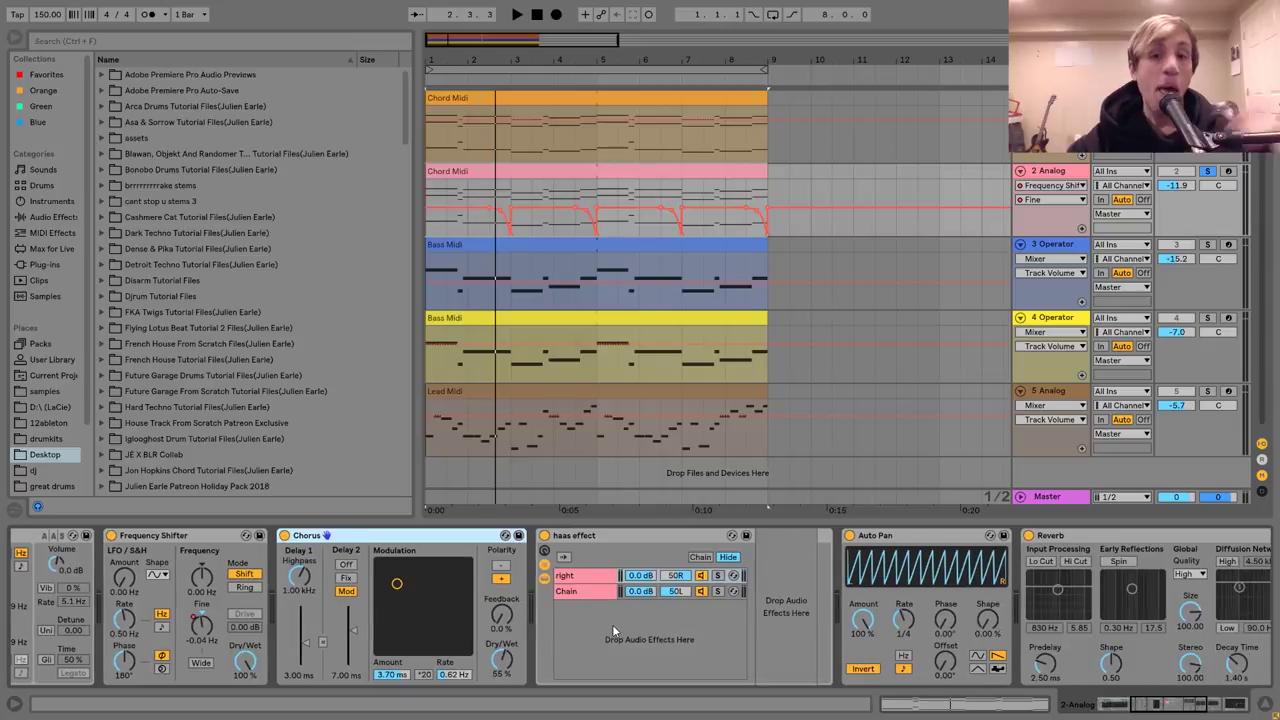
click(584, 536)
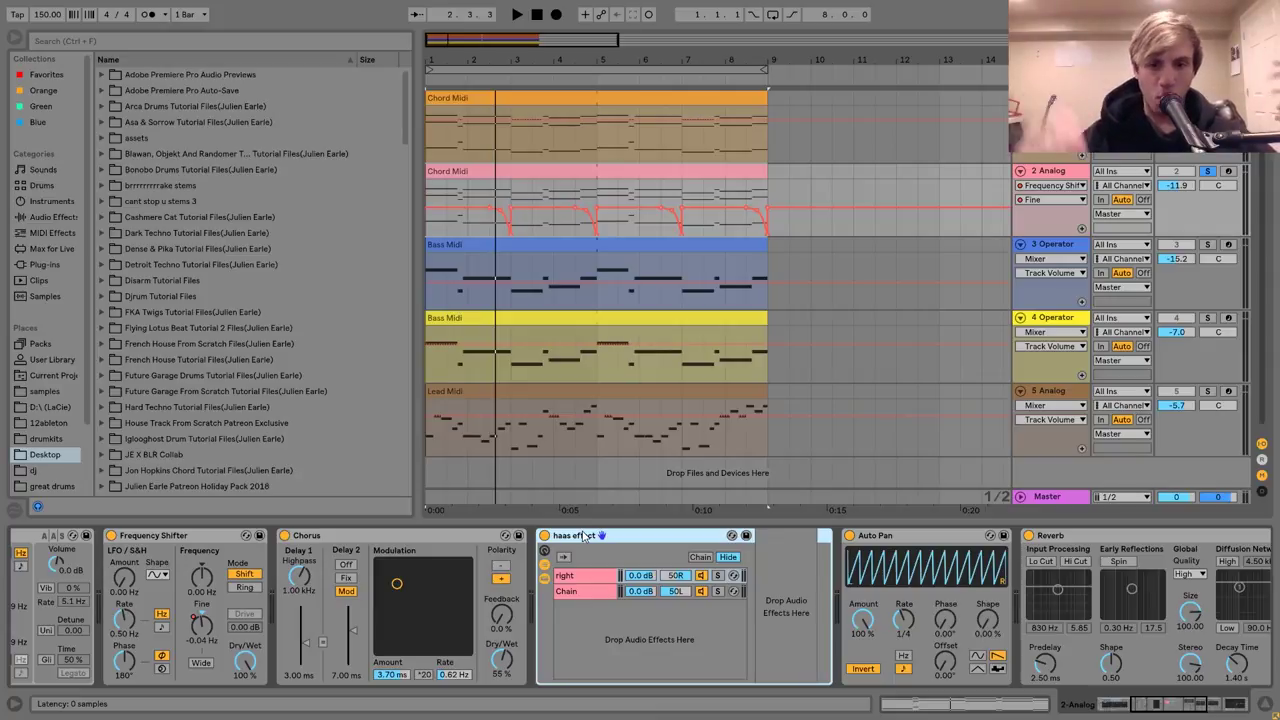
click(575, 582)
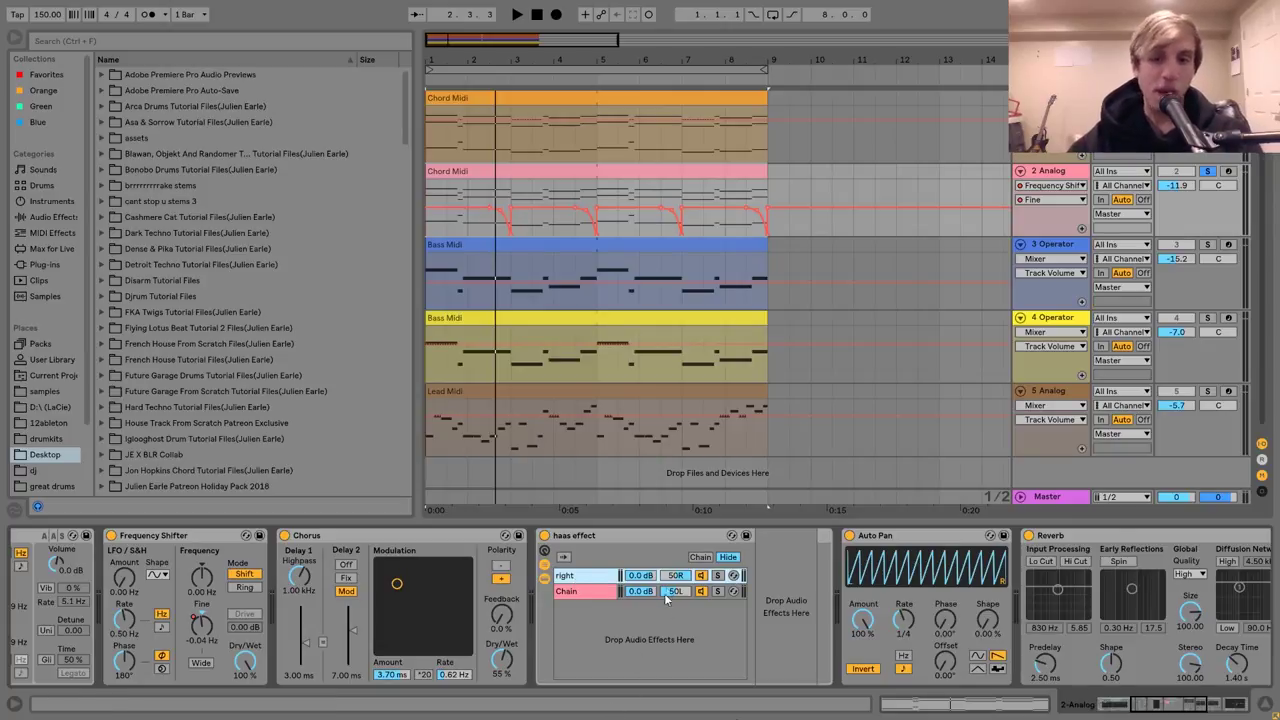
click(591, 597)
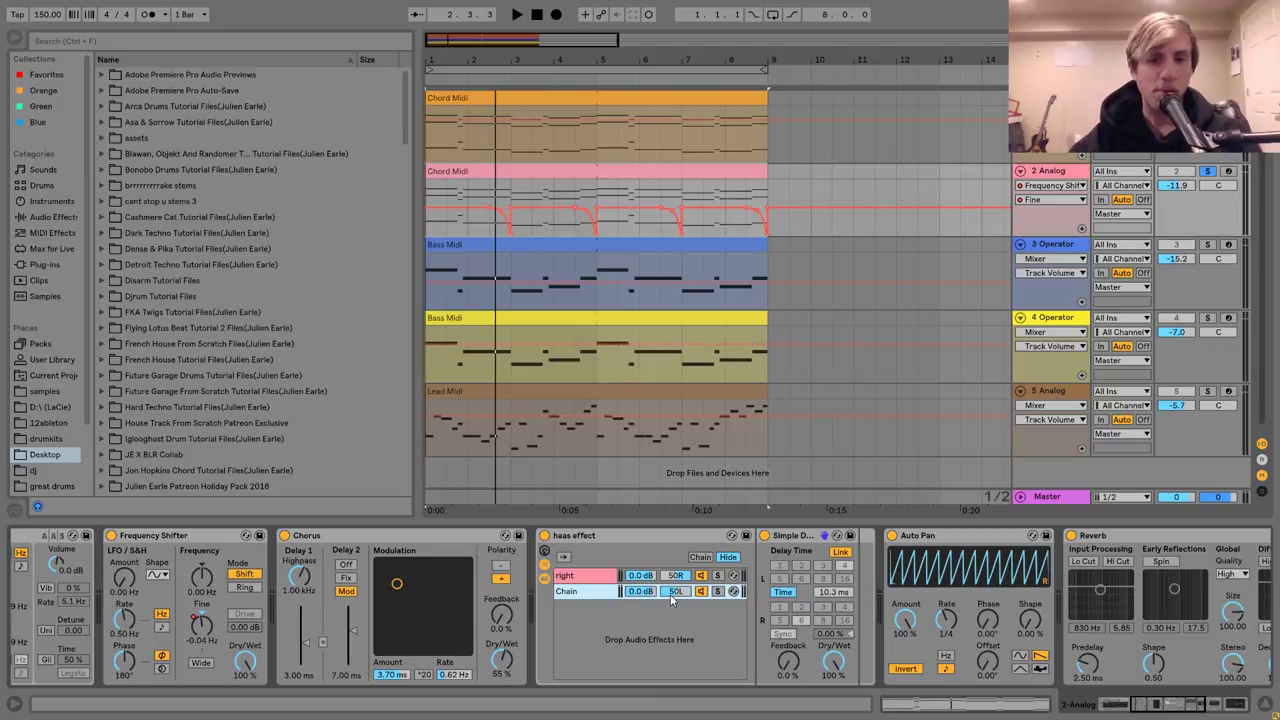
click(797, 537)
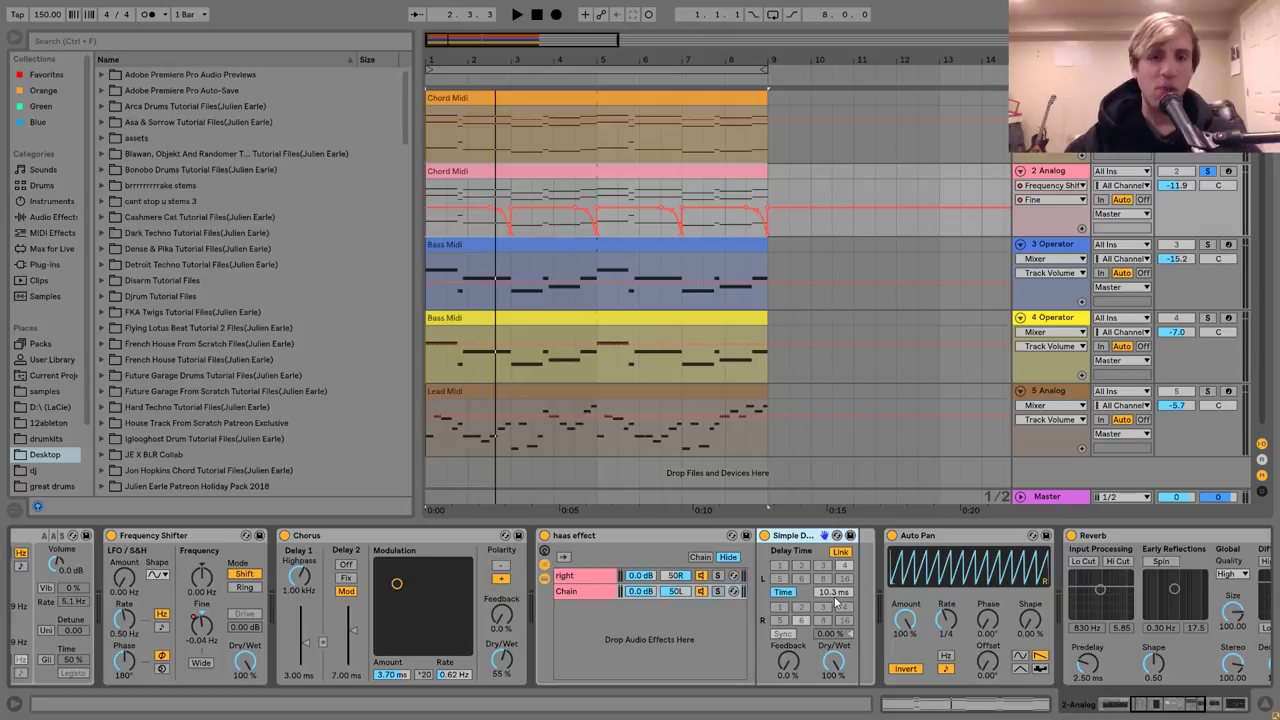
Compare playback with the haas effect rack bypassed and active, unsoloing the second Analog track to hear the full mix.
key(space)
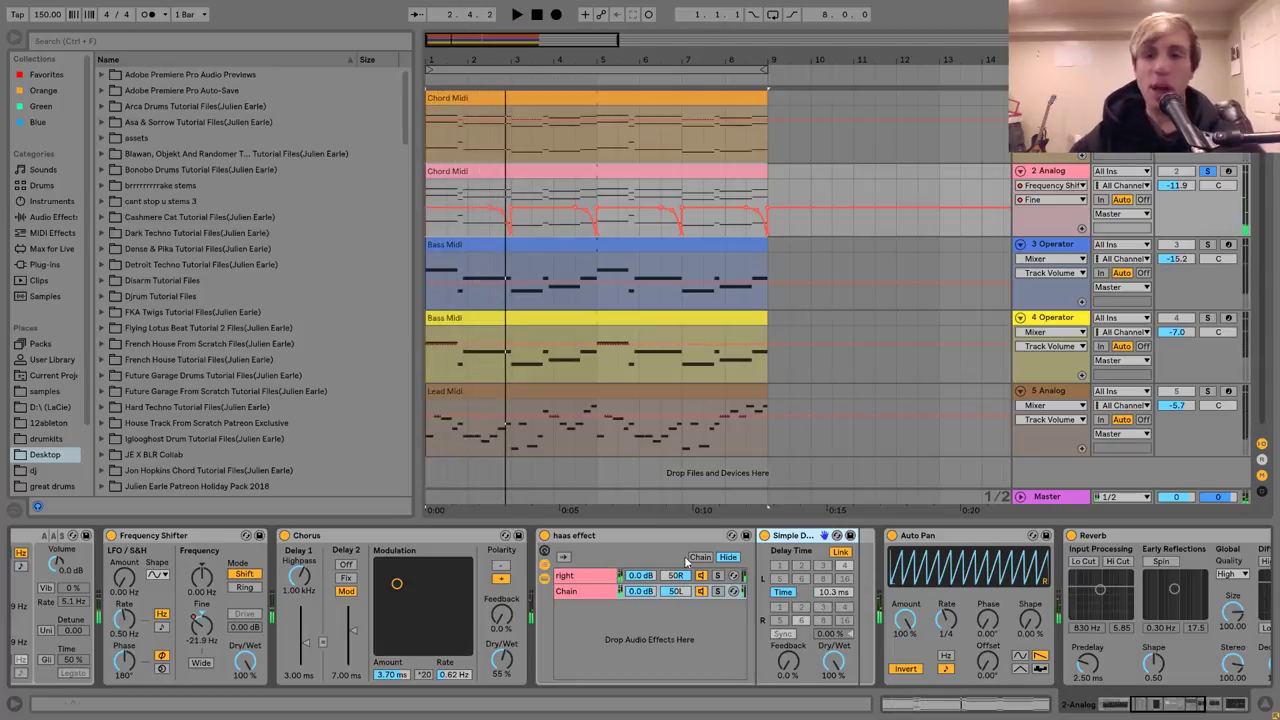
click(544, 535)
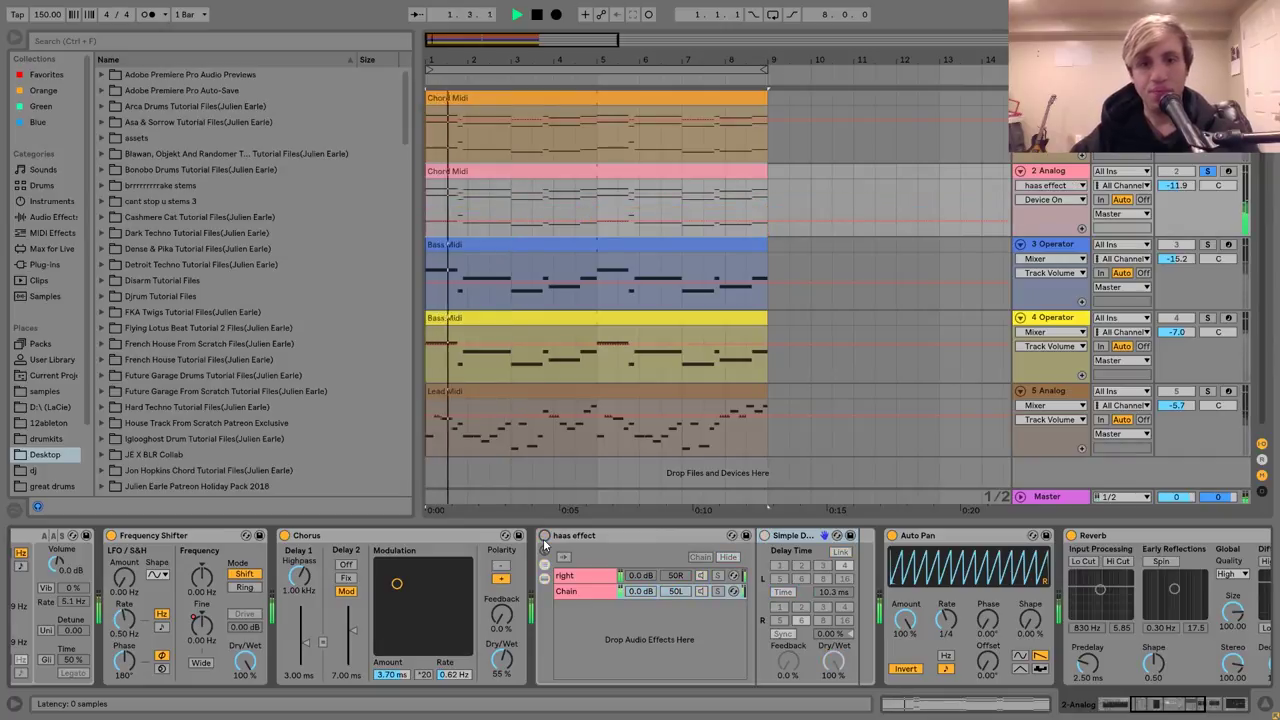
click(1206, 172)
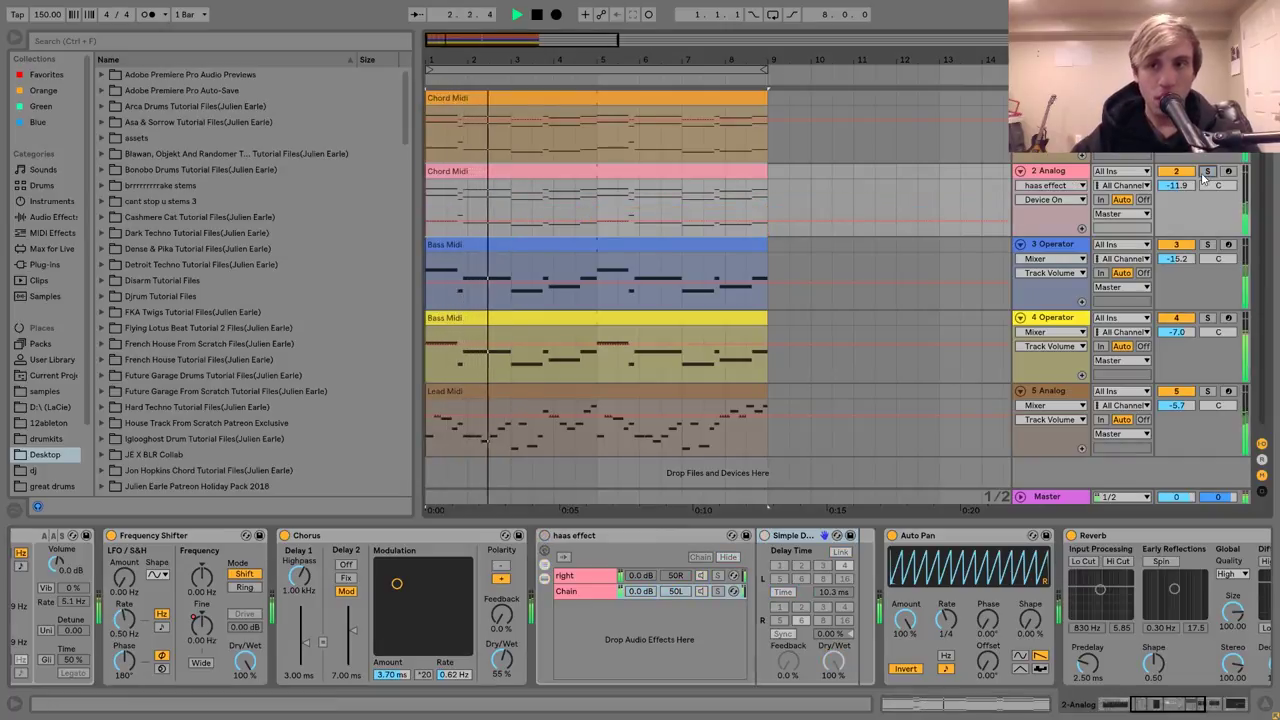
click(544, 535)
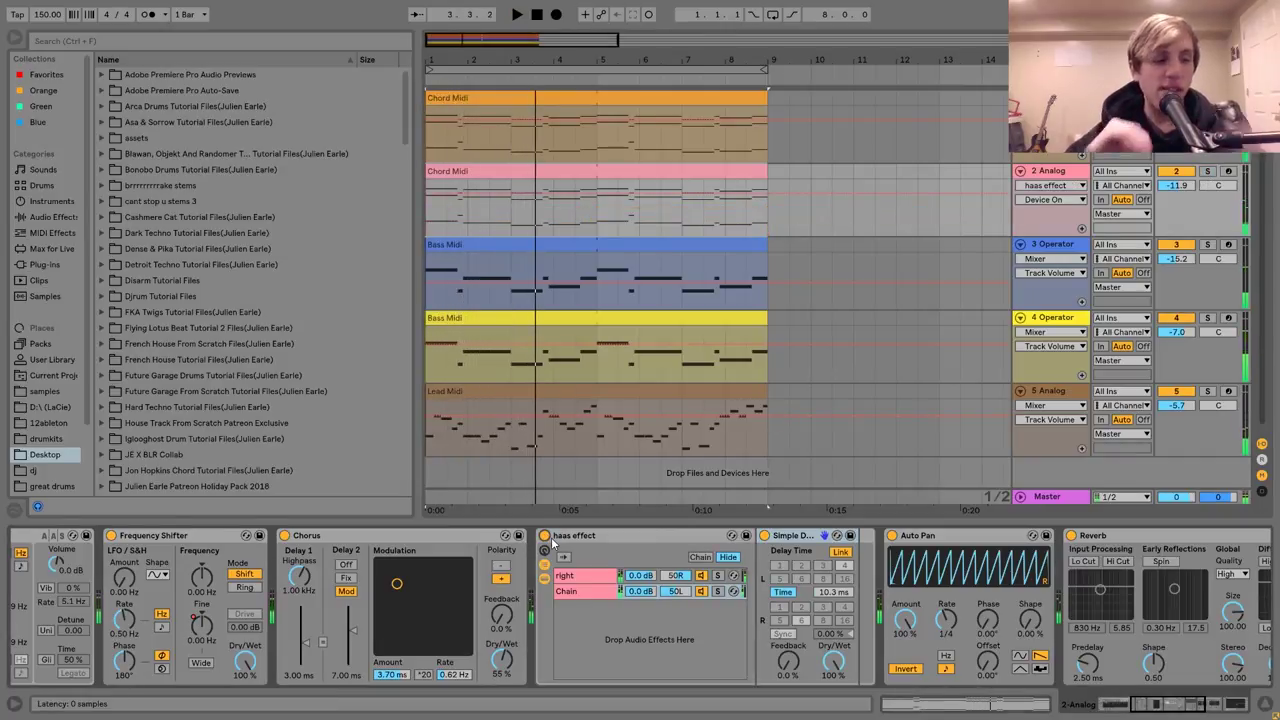
Inspect the Auto Pan and Reverb devices and solo the second Analog track again.
scroll(878, 550, down, 5)
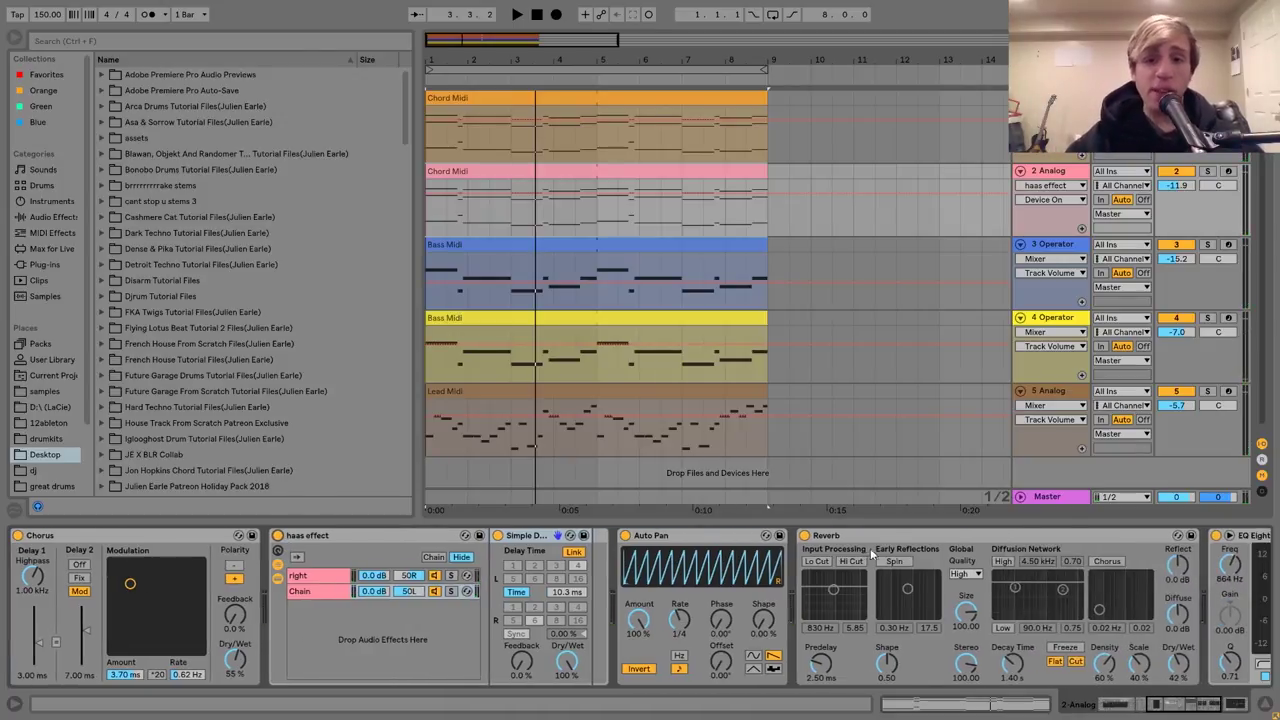
click(712, 535)
scroll(706, 537, down, 2)
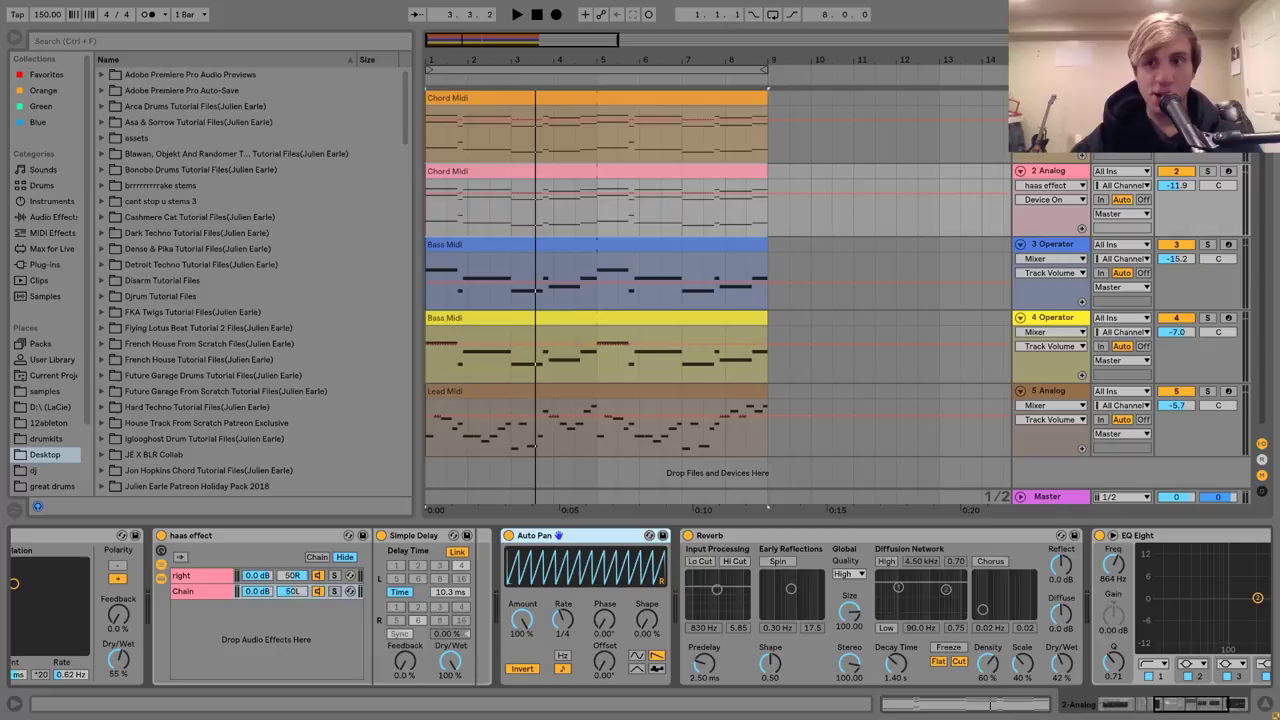
click(1207, 172)
scroll(735, 556, down, 6)
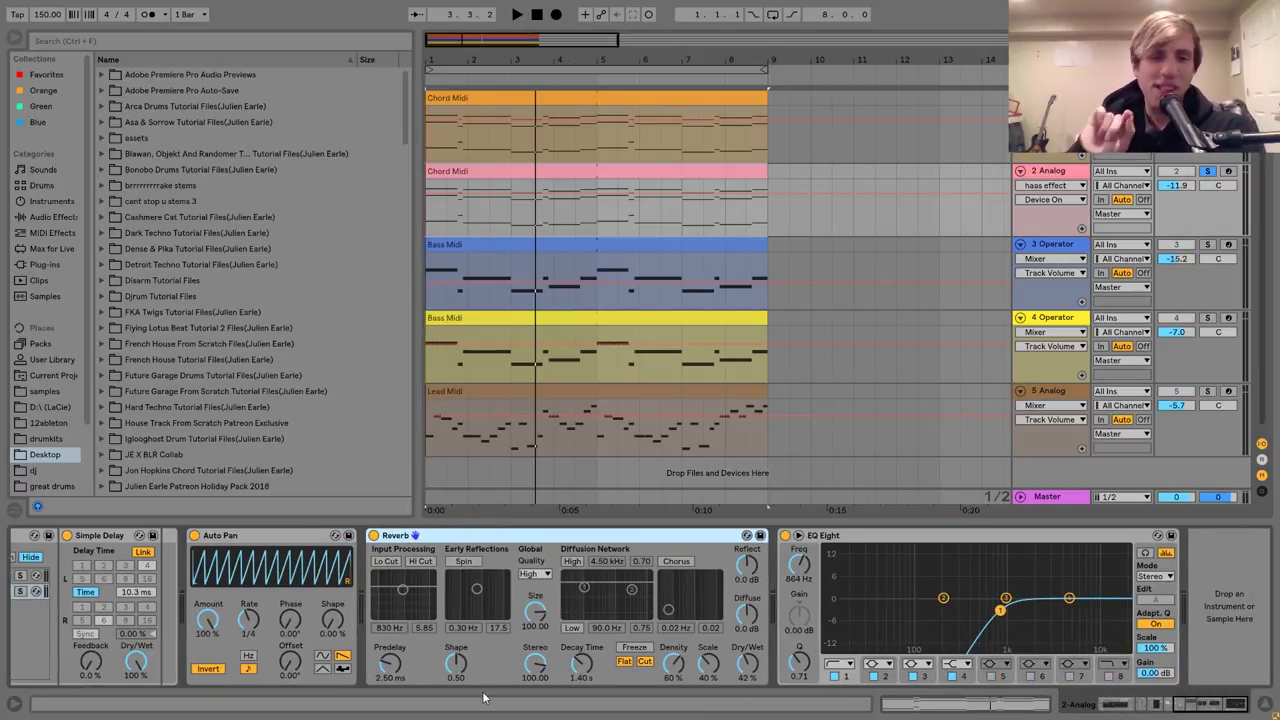
Play the soloed chords briefly, then inspect the EQ Eight low-cut curve and return to the Analog synth.
key(space)
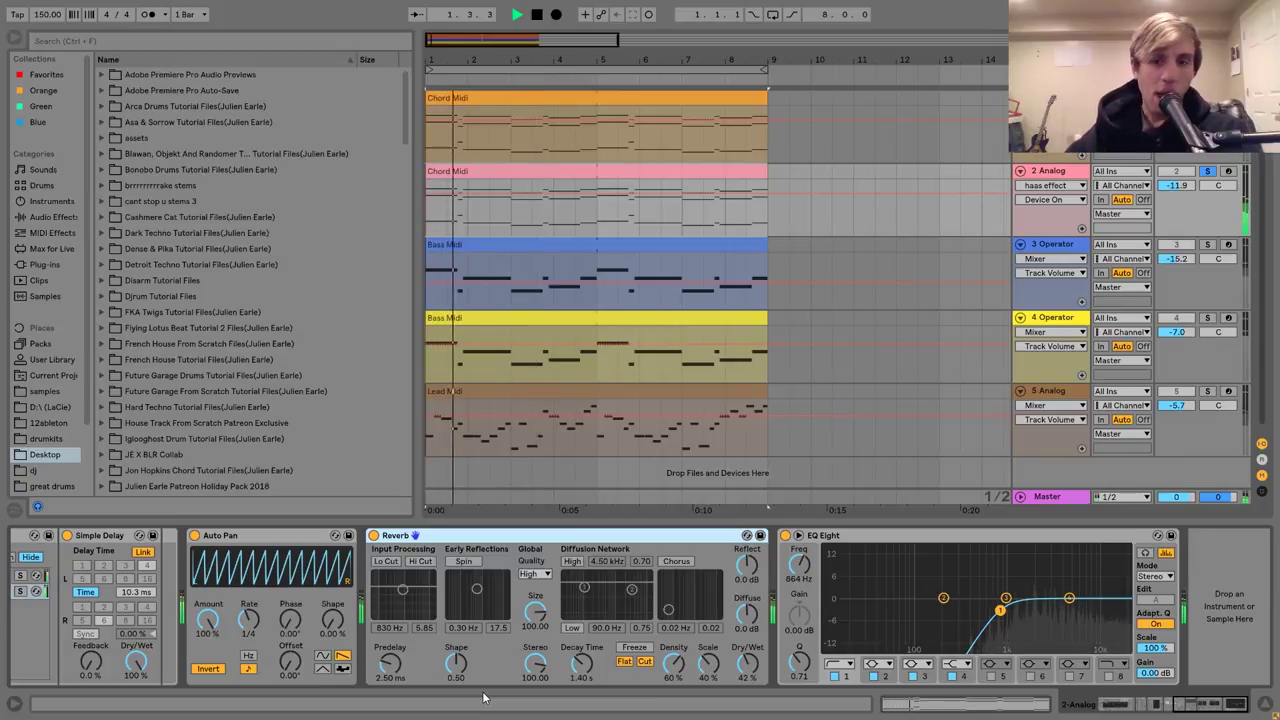
key(space)
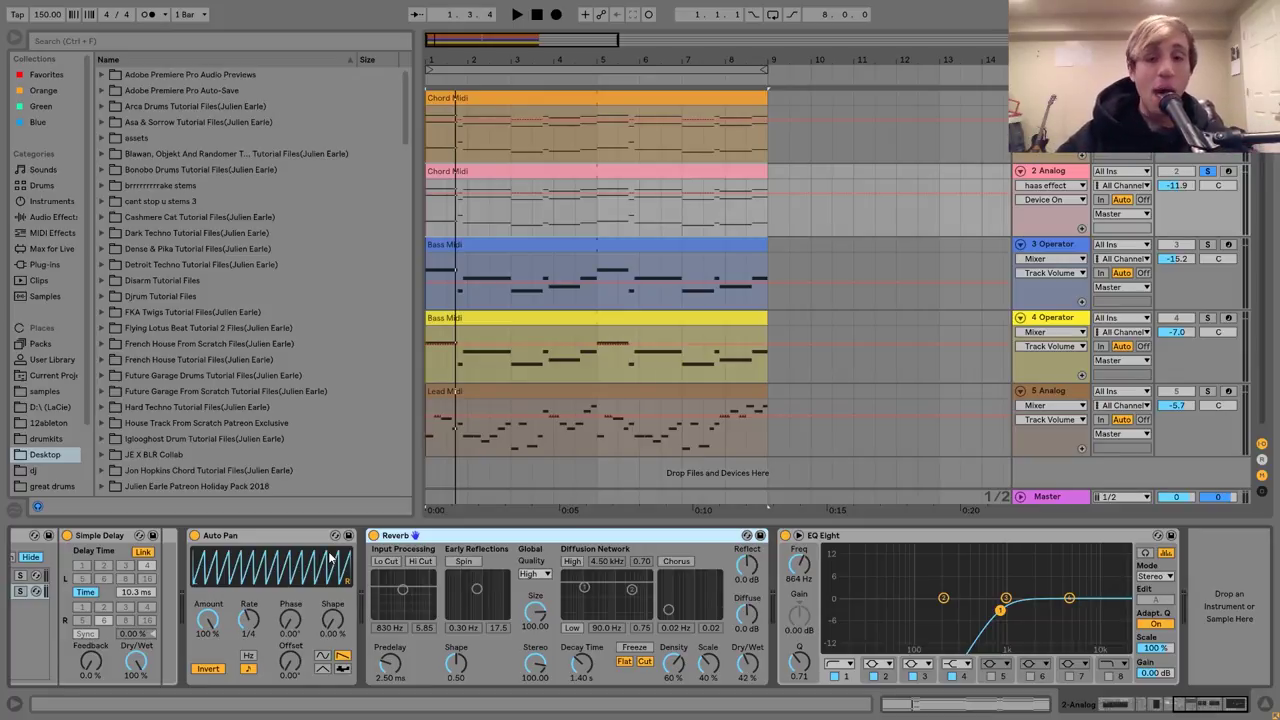
click(944, 540)
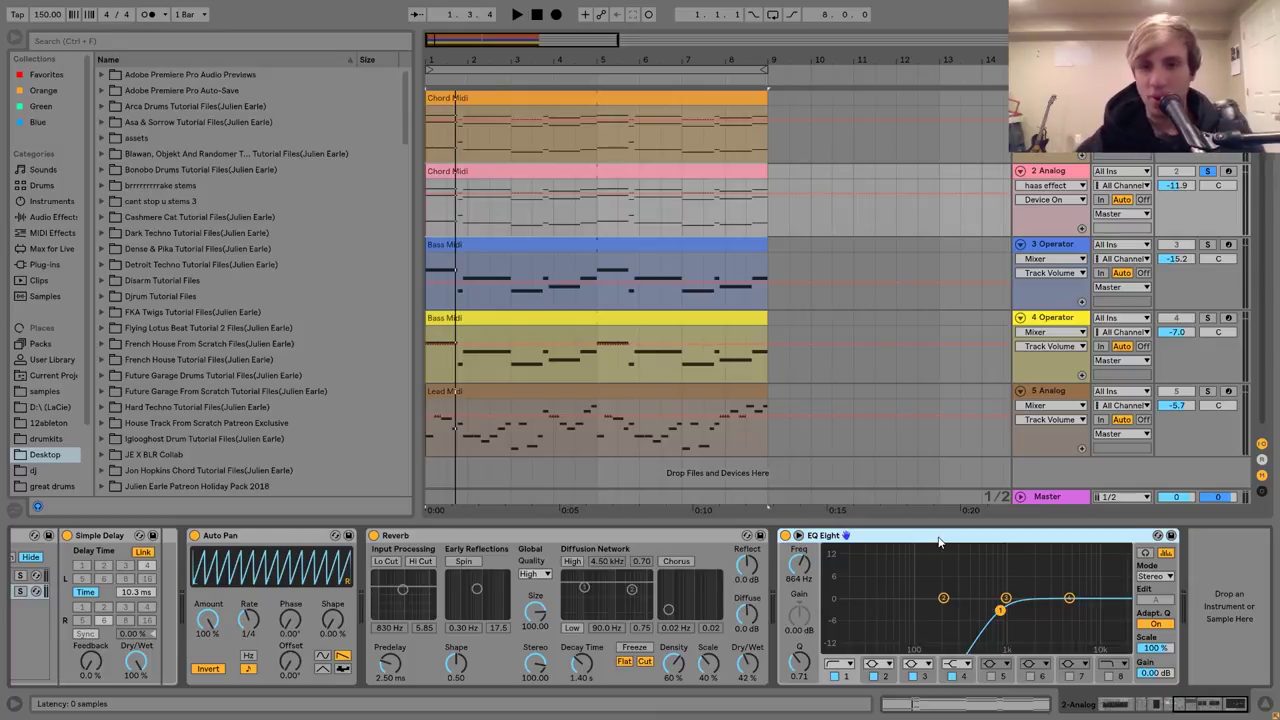
scroll(640, 610, left, 15)
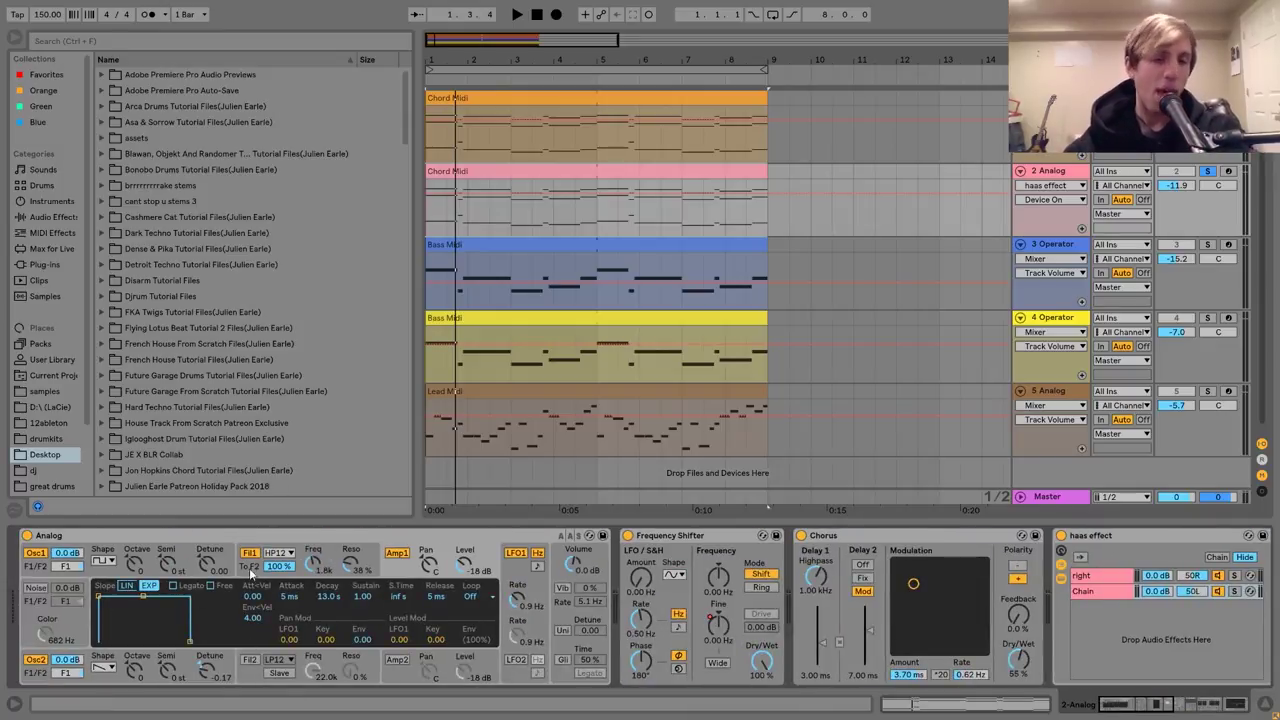
Review the remaining effects on the second Analog track, then solo the two bass Operator tracks and play them.
scroll(5, 634, right, 8)
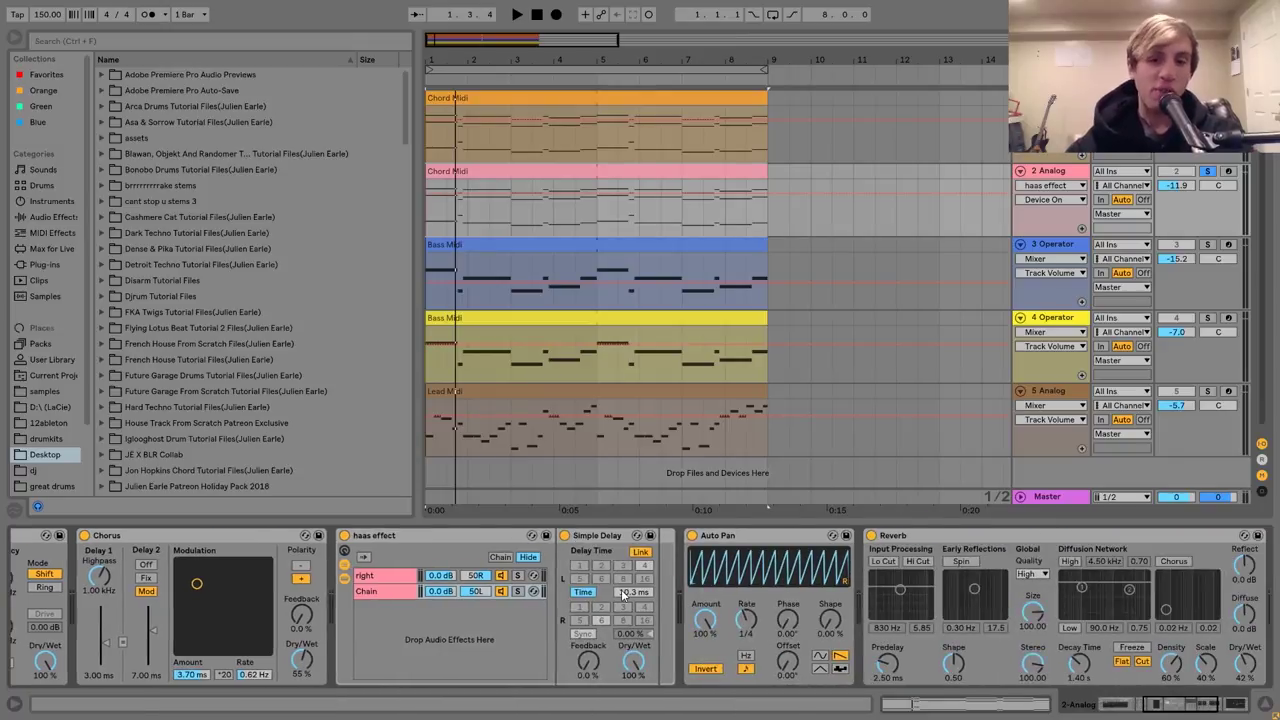
scroll(5, 634, right, 5)
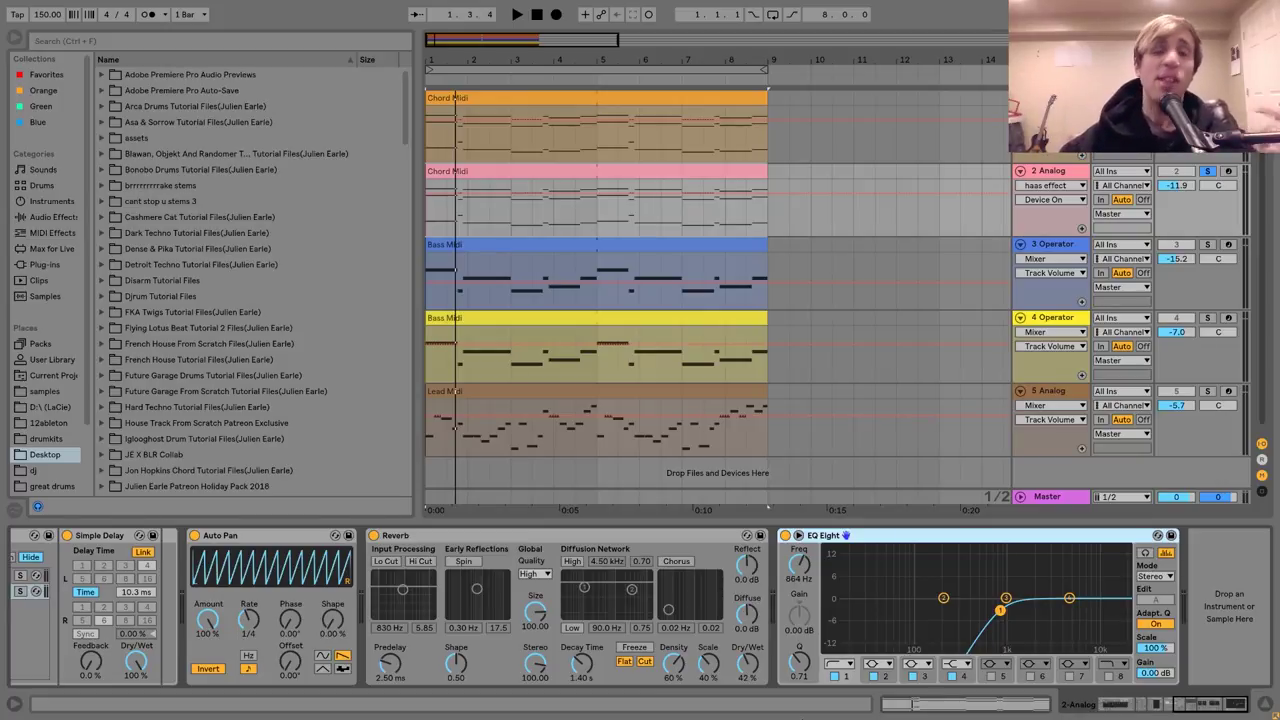
click(1208, 245)
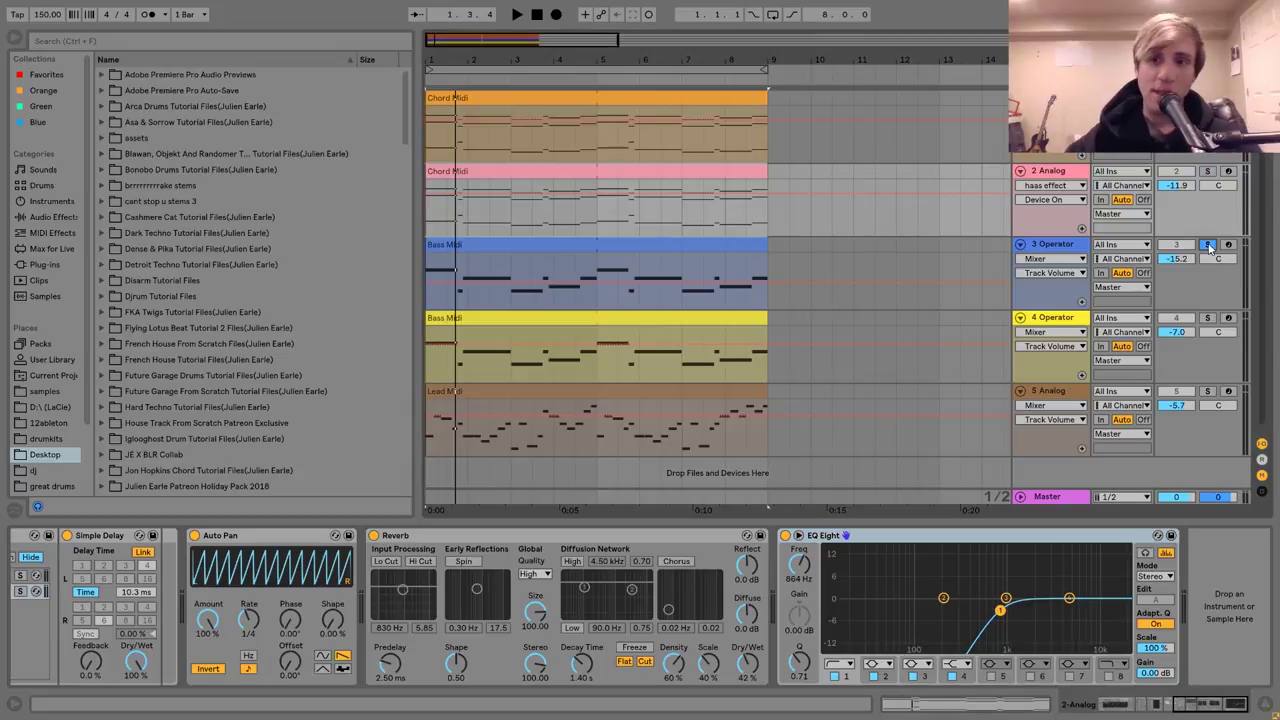
key(space)
click(1208, 247)
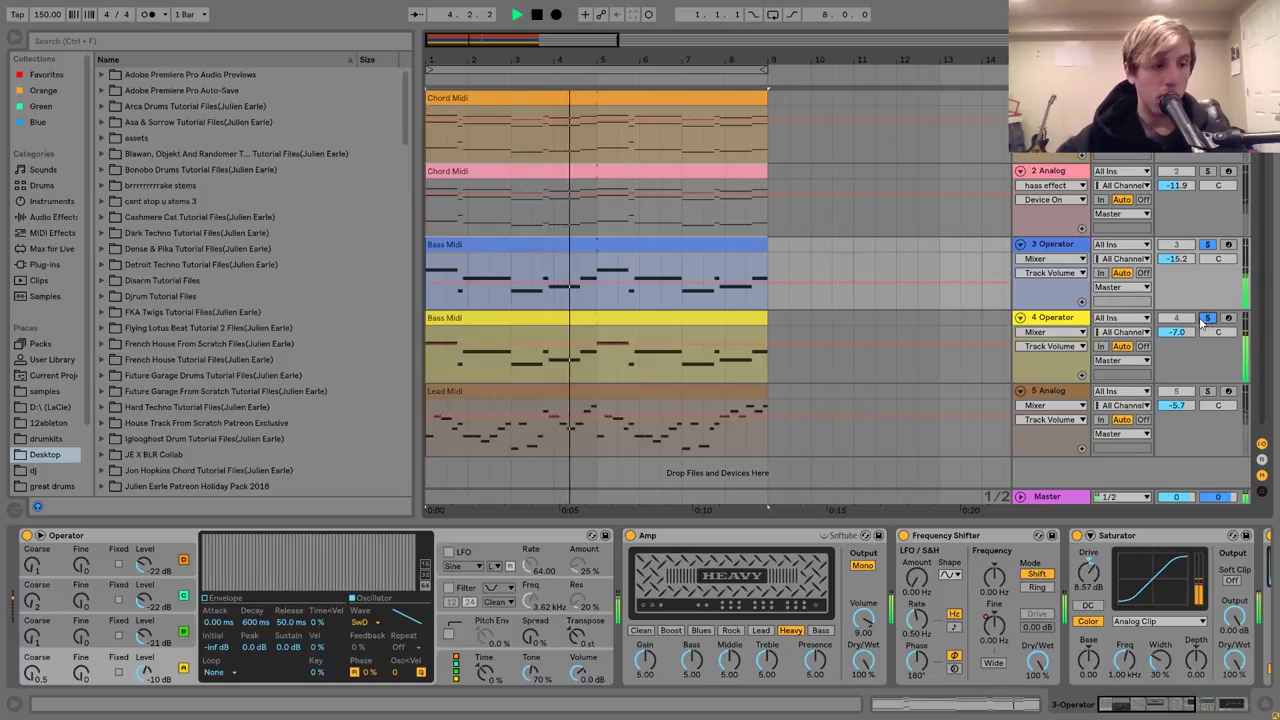
key(space)
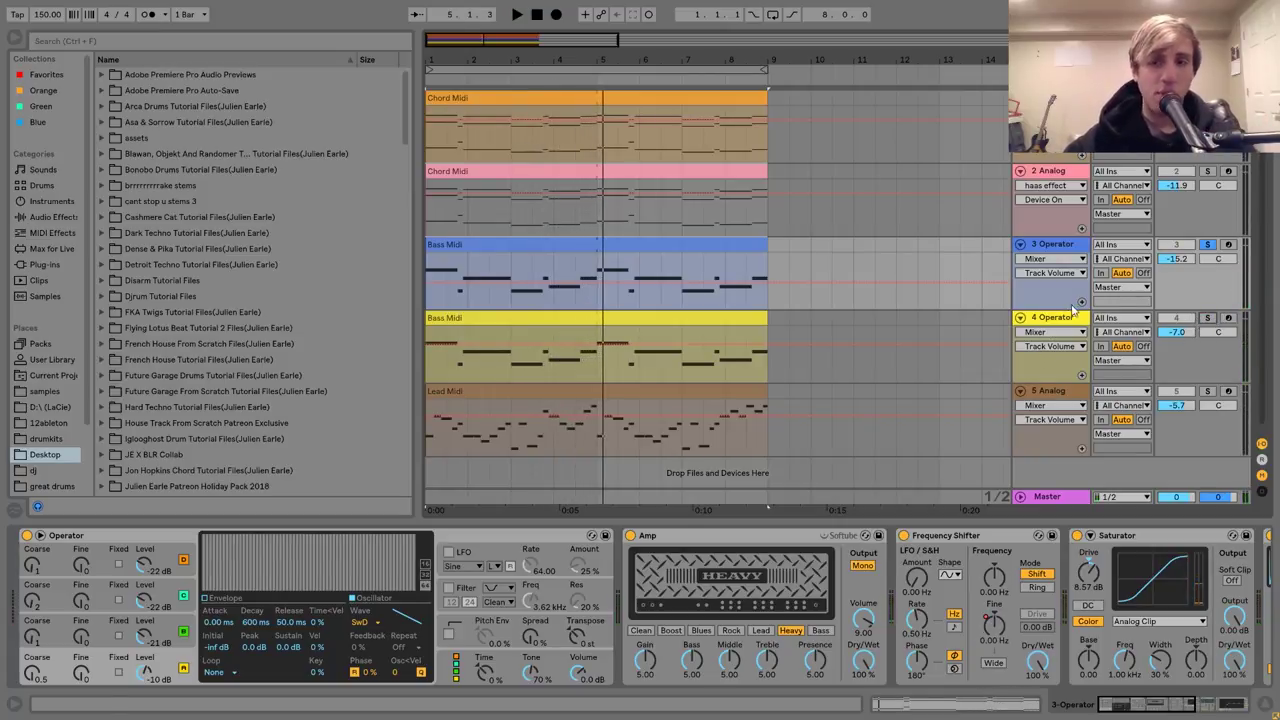
Play the 3 Operator bass layer on its own, then solo the 4 Operator bass layer to hear it separately.
key(space)
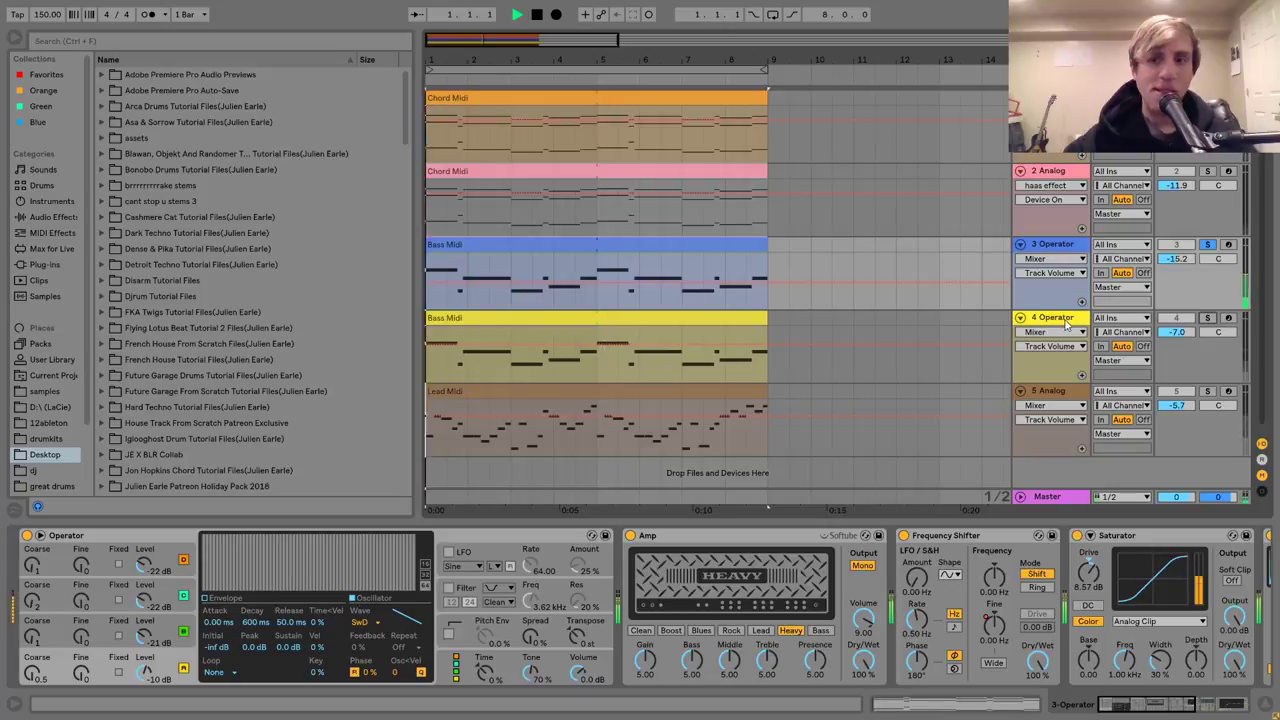
click(1208, 320)
key(space)
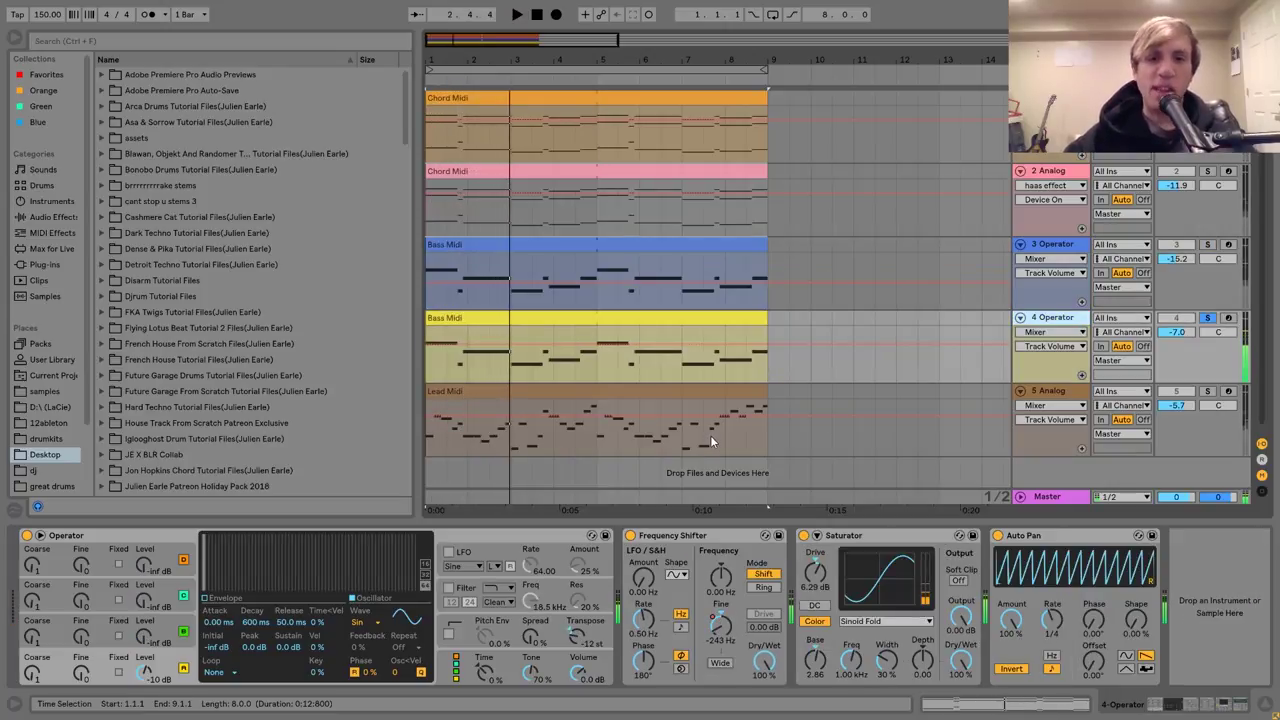
Select the Bass Midi clip on the 3 Operator track and solo that track again.
click(486, 248)
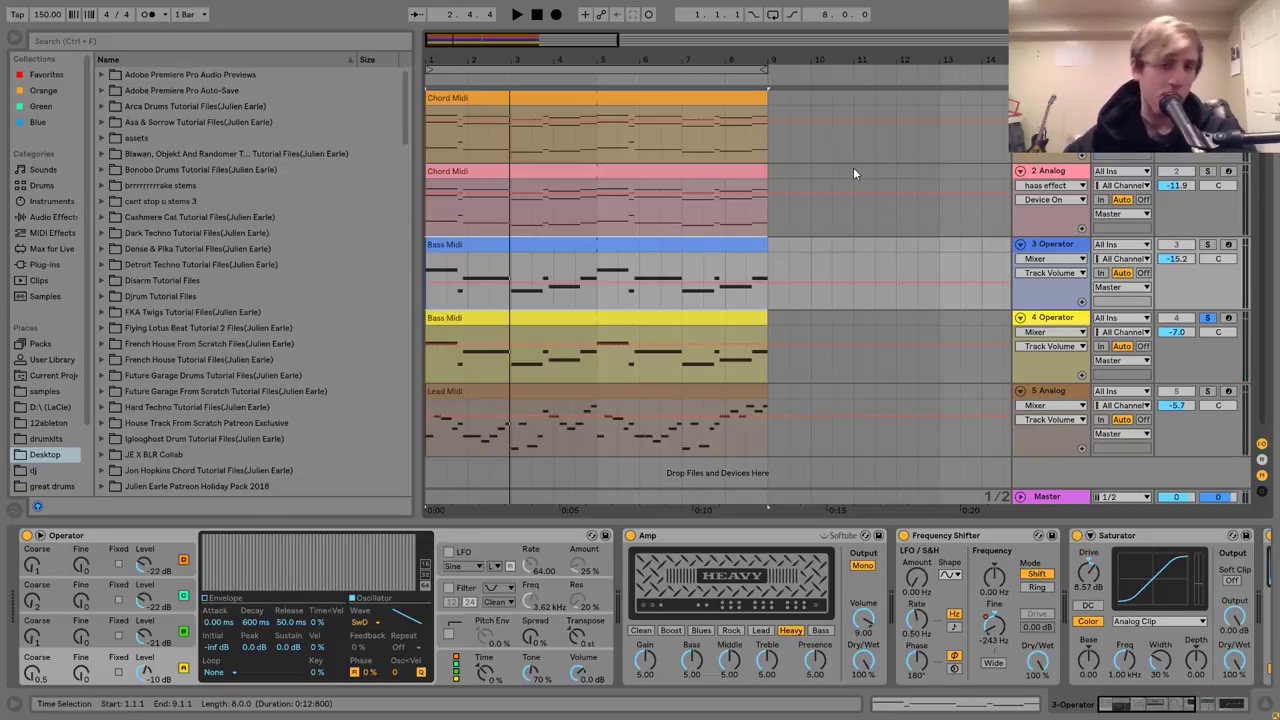
drag(853, 167, 550, 245)
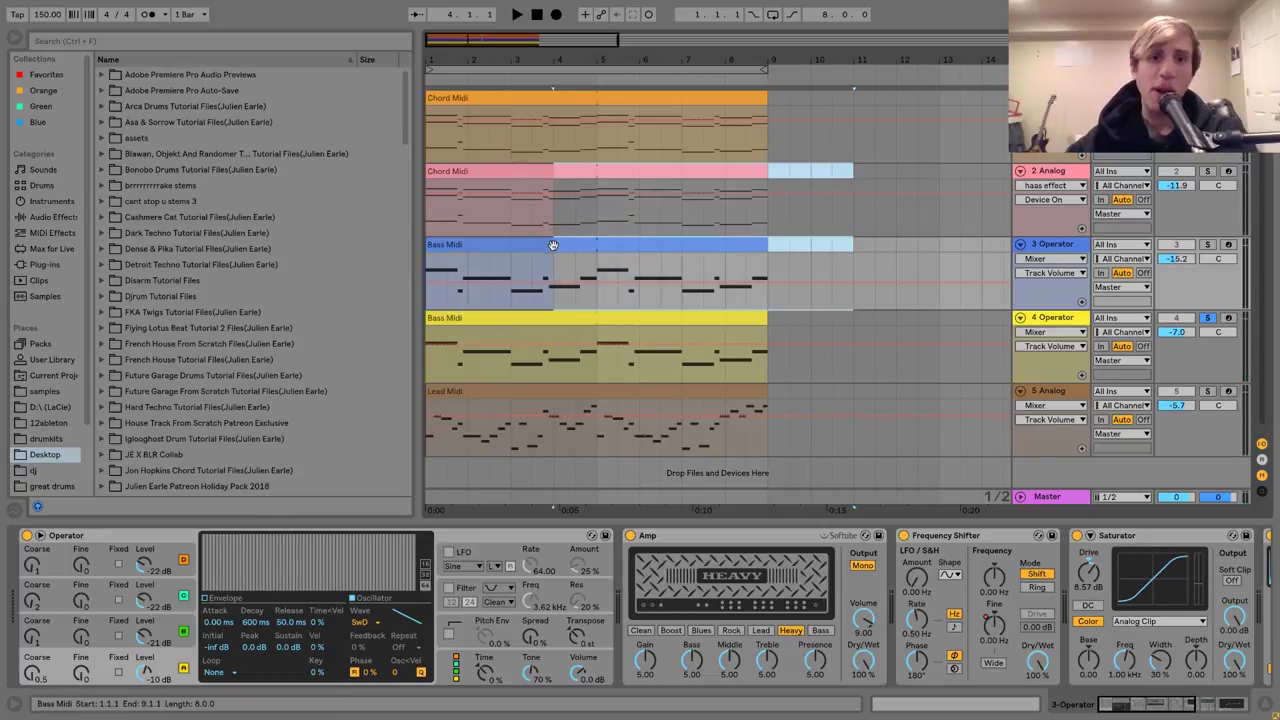
click(546, 249)
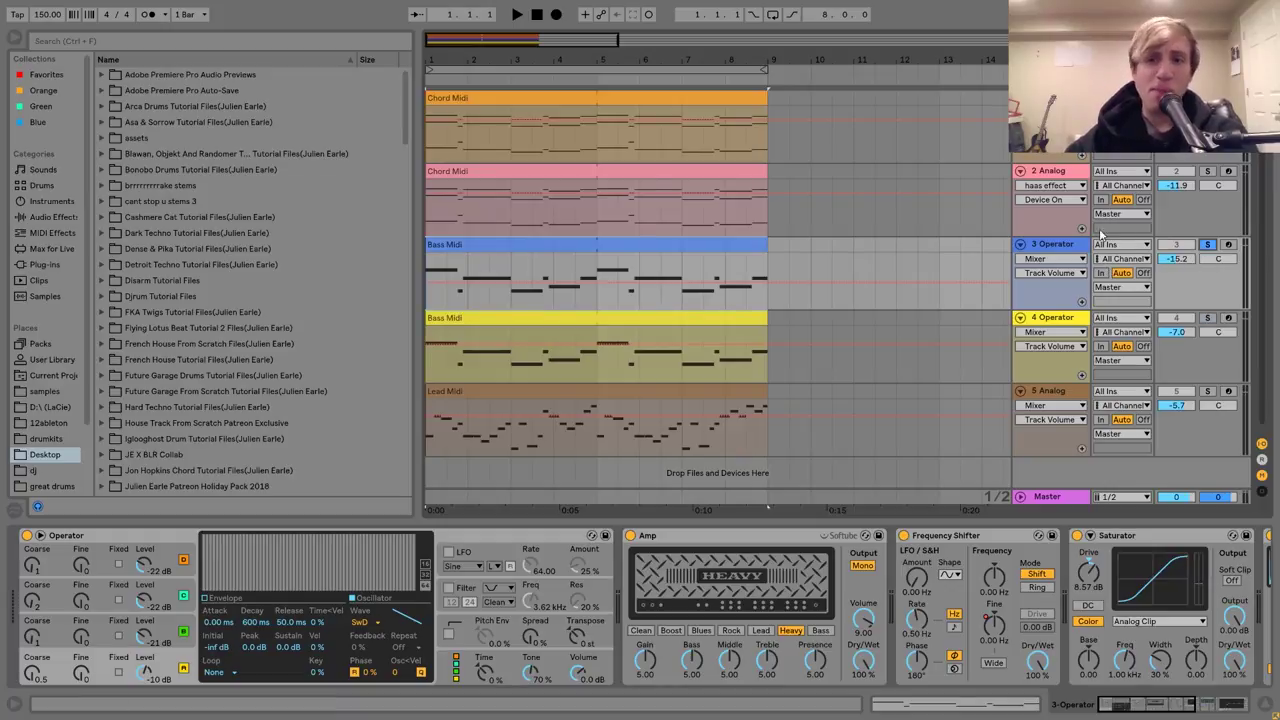
click(1207, 245)
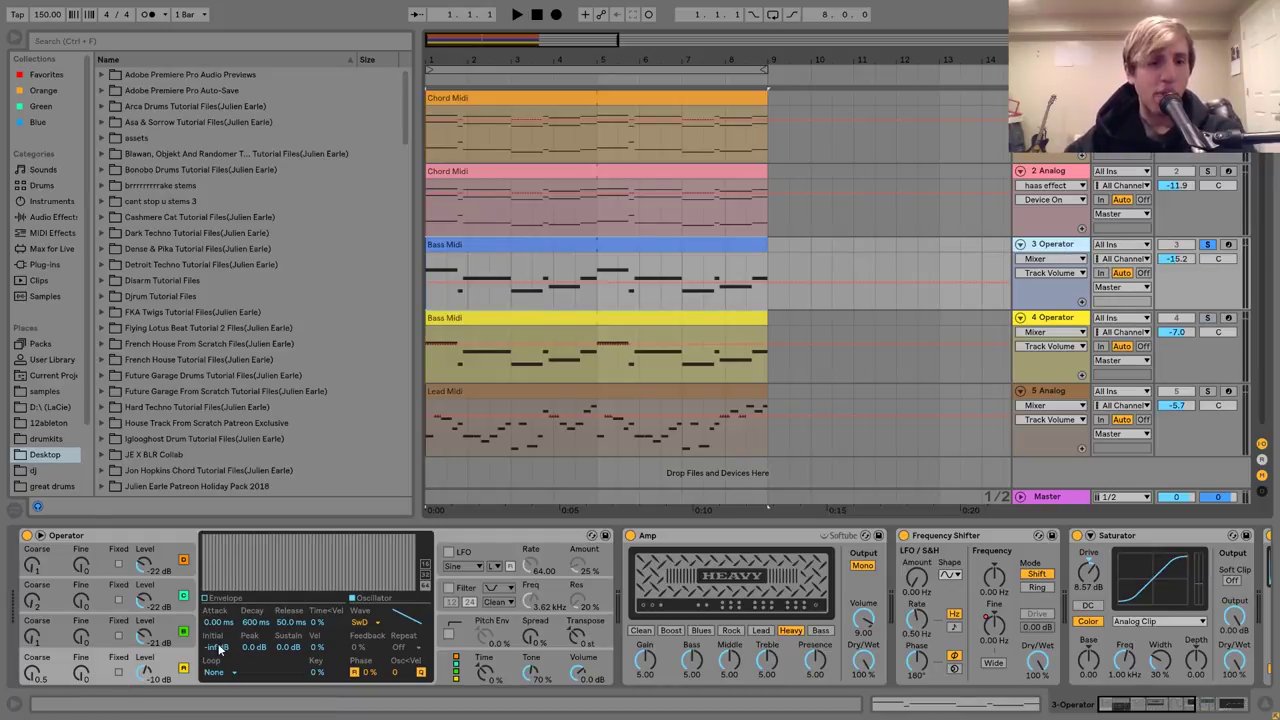
Inspect oscillators B, C and D of the 3 Operator synth and play the soloed bass.
click(171, 629)
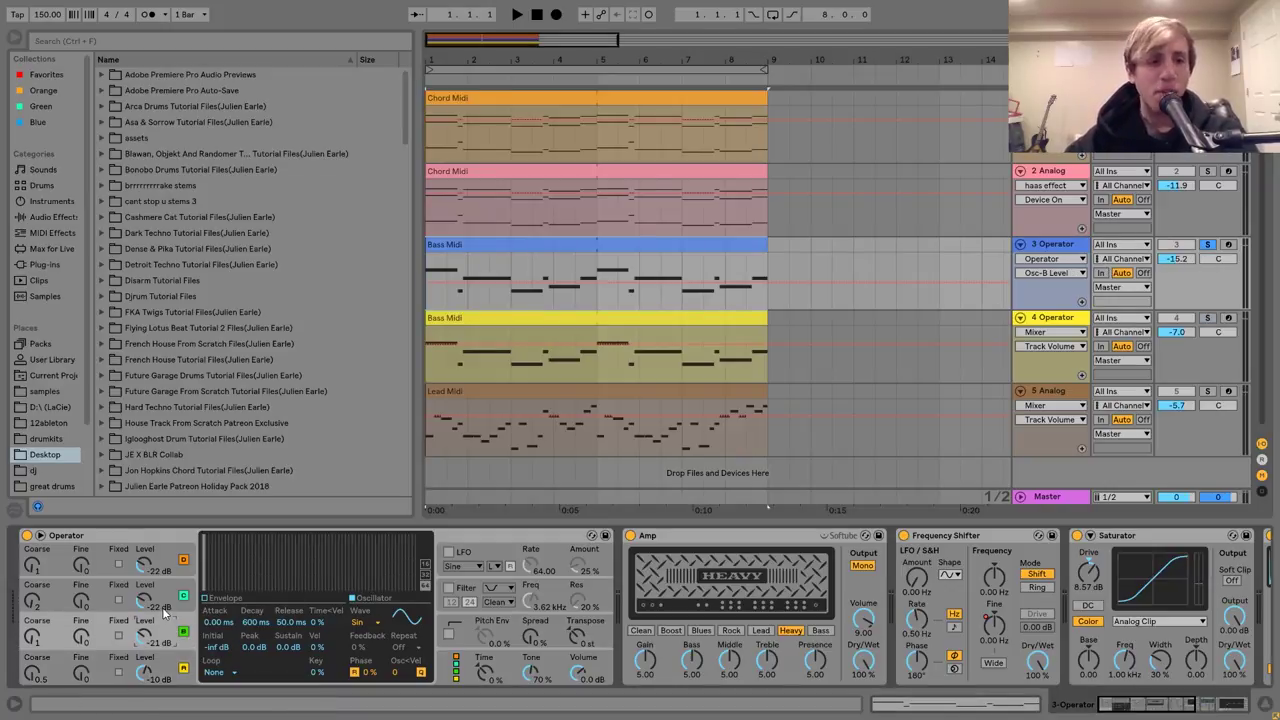
click(166, 604)
click(167, 568)
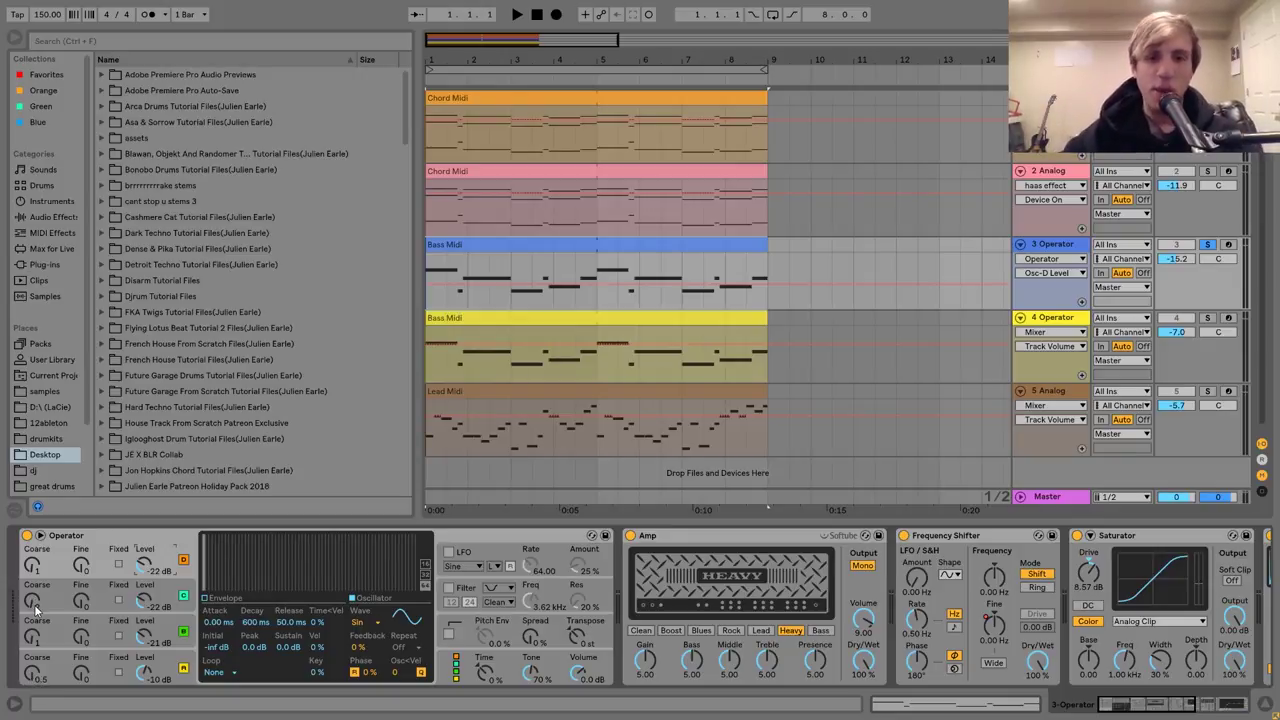
scroll(484, 586, down, 1)
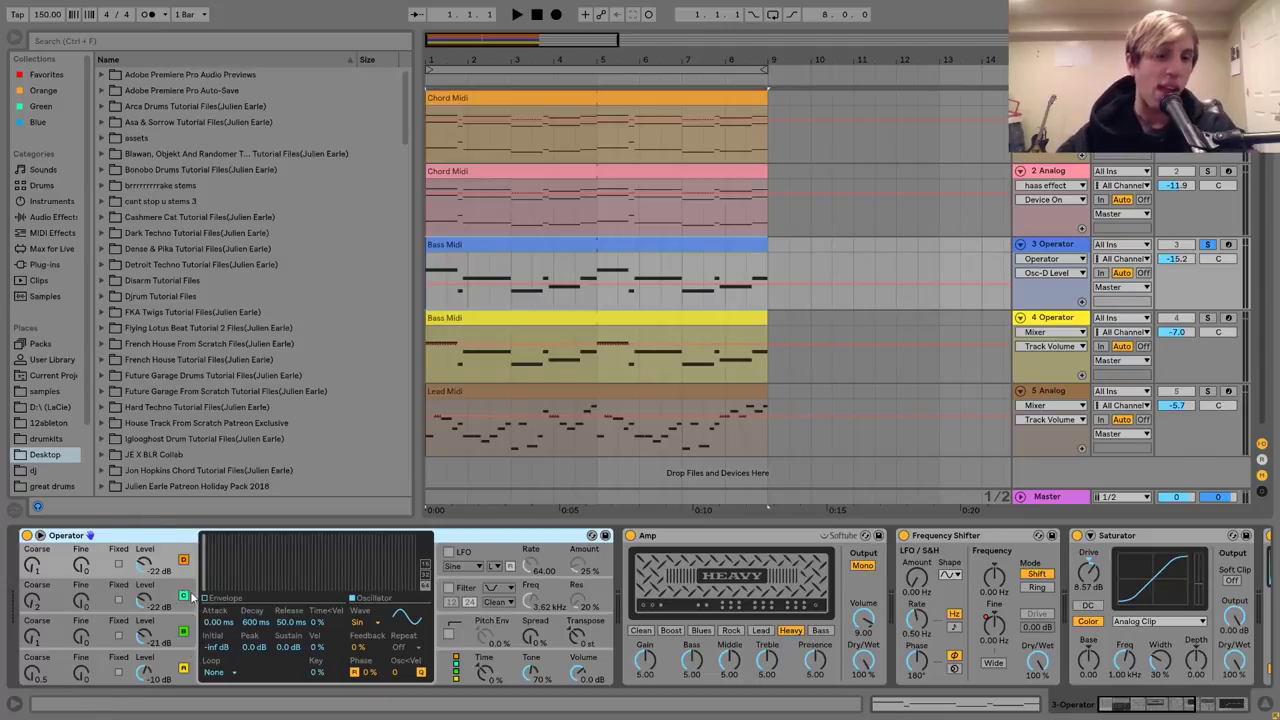
key(space)
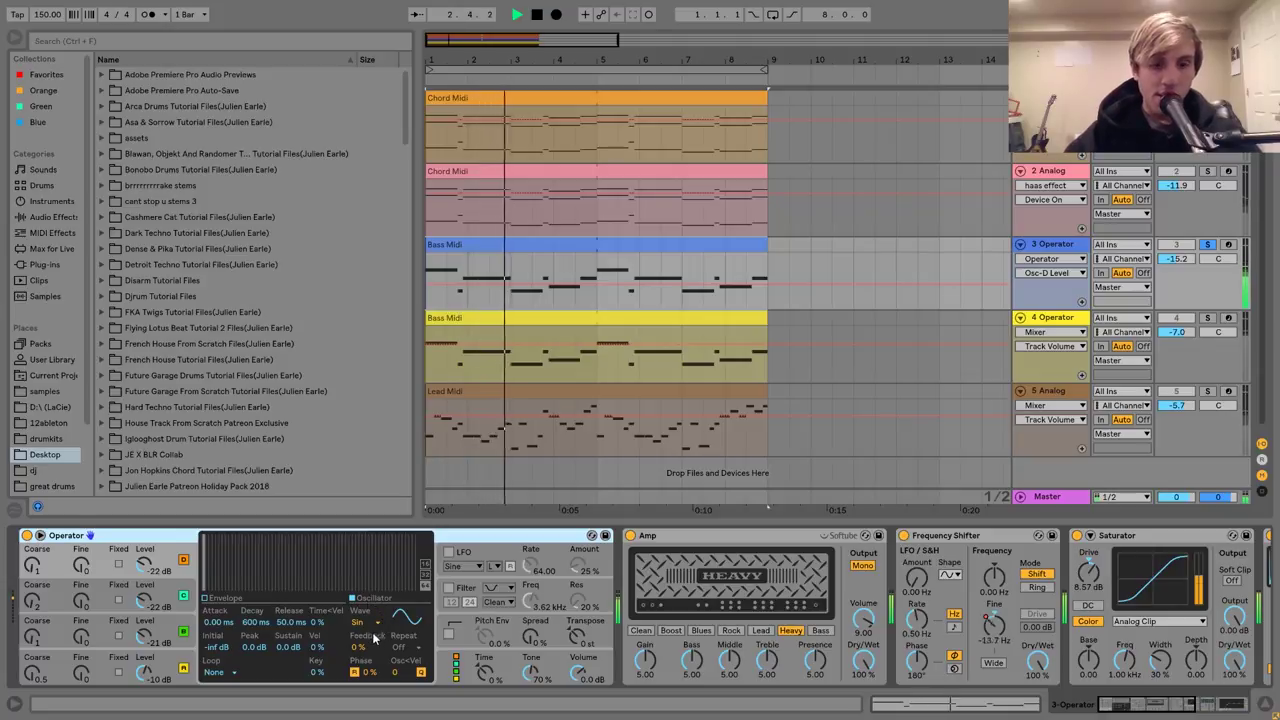
key(space)
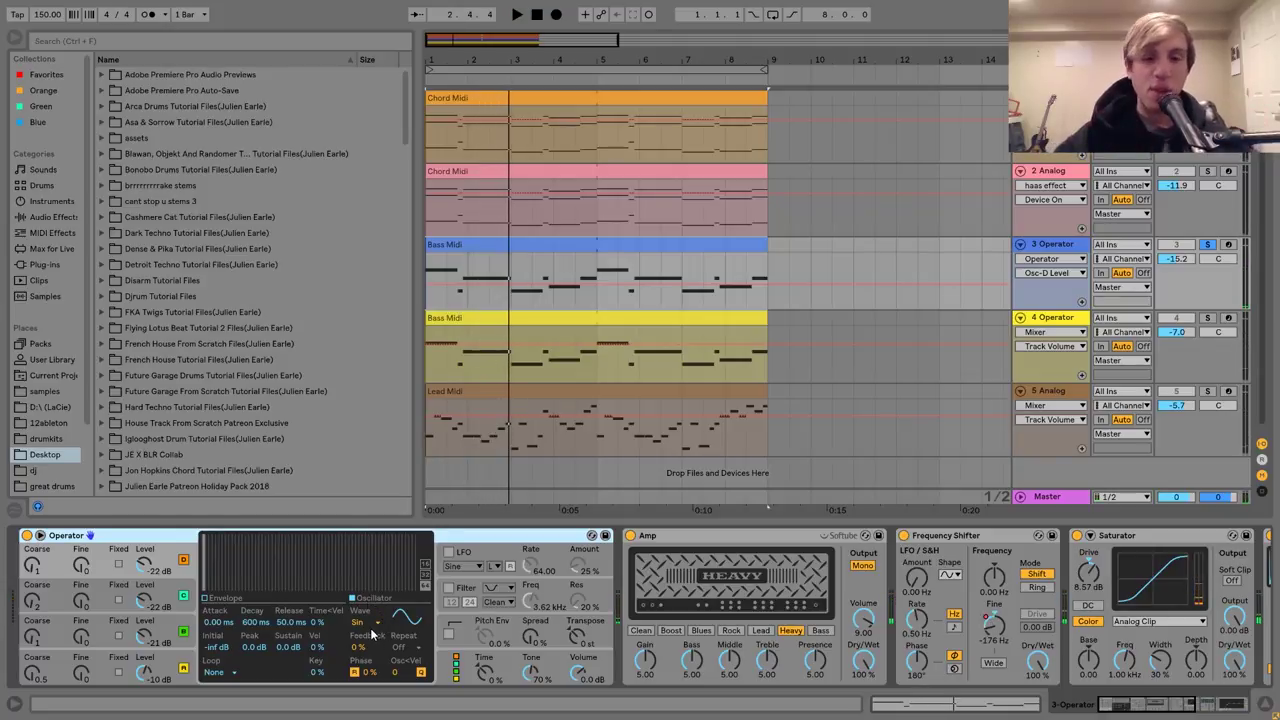
Inspect the Amp device on the 3 Operator track and compare the bass with Amp bypassed and active.
scroll(596, 625, right, 3)
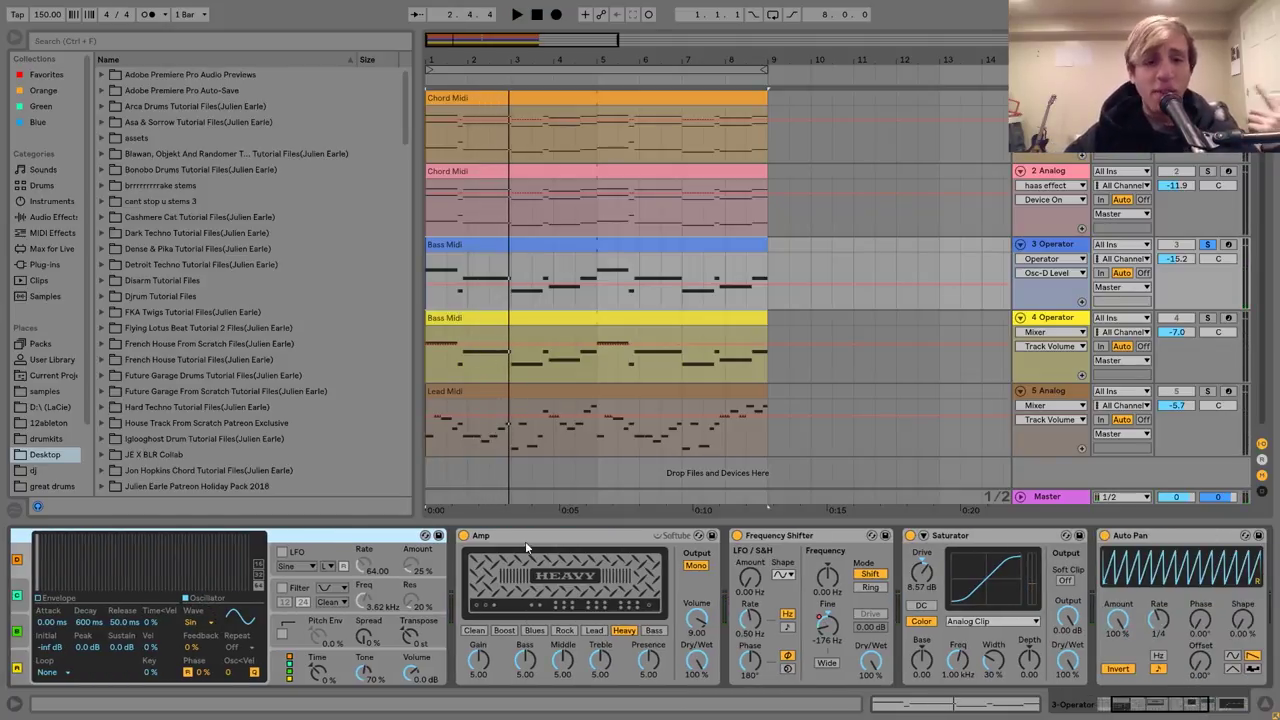
click(472, 622)
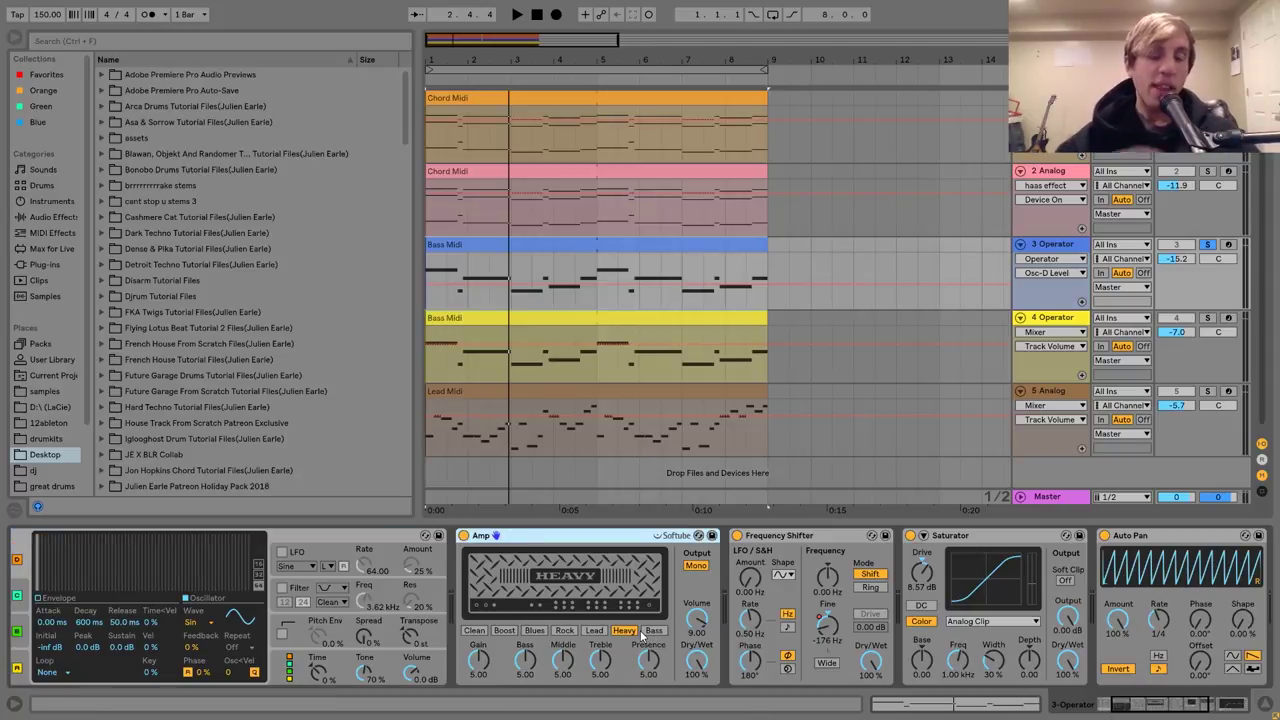
click(463, 536)
key(space)
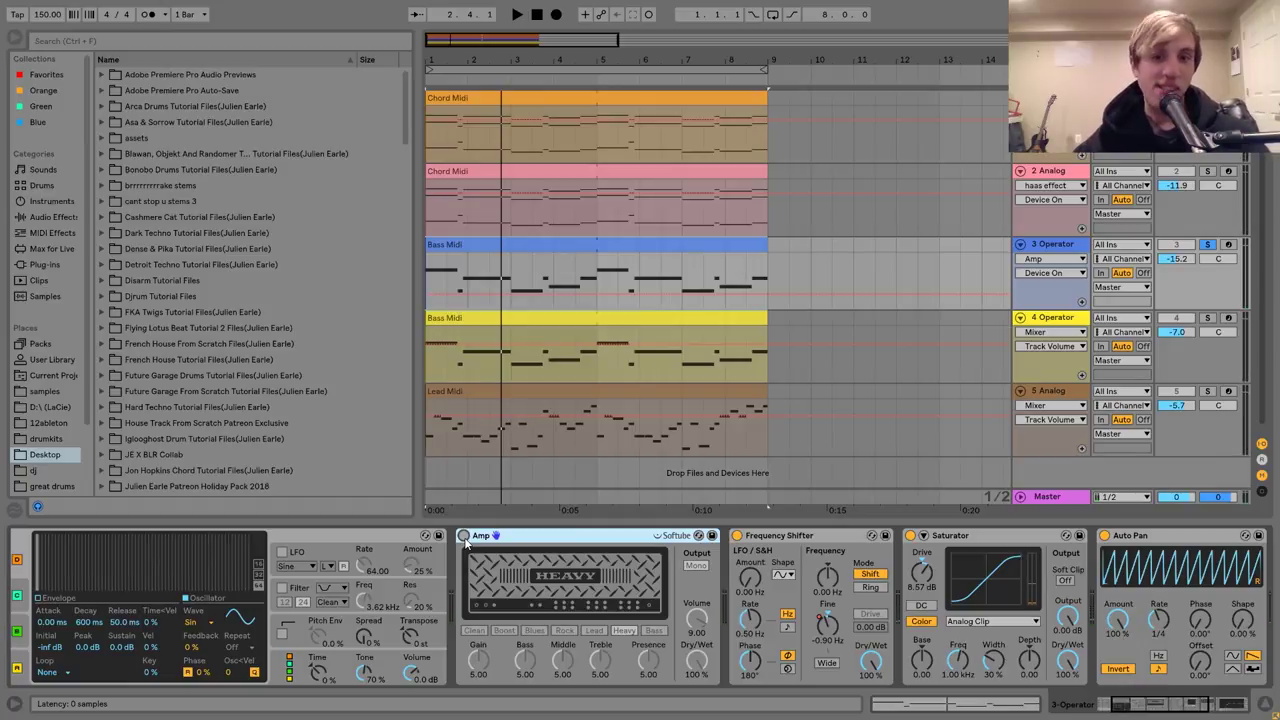
click(463, 537)
key(space)
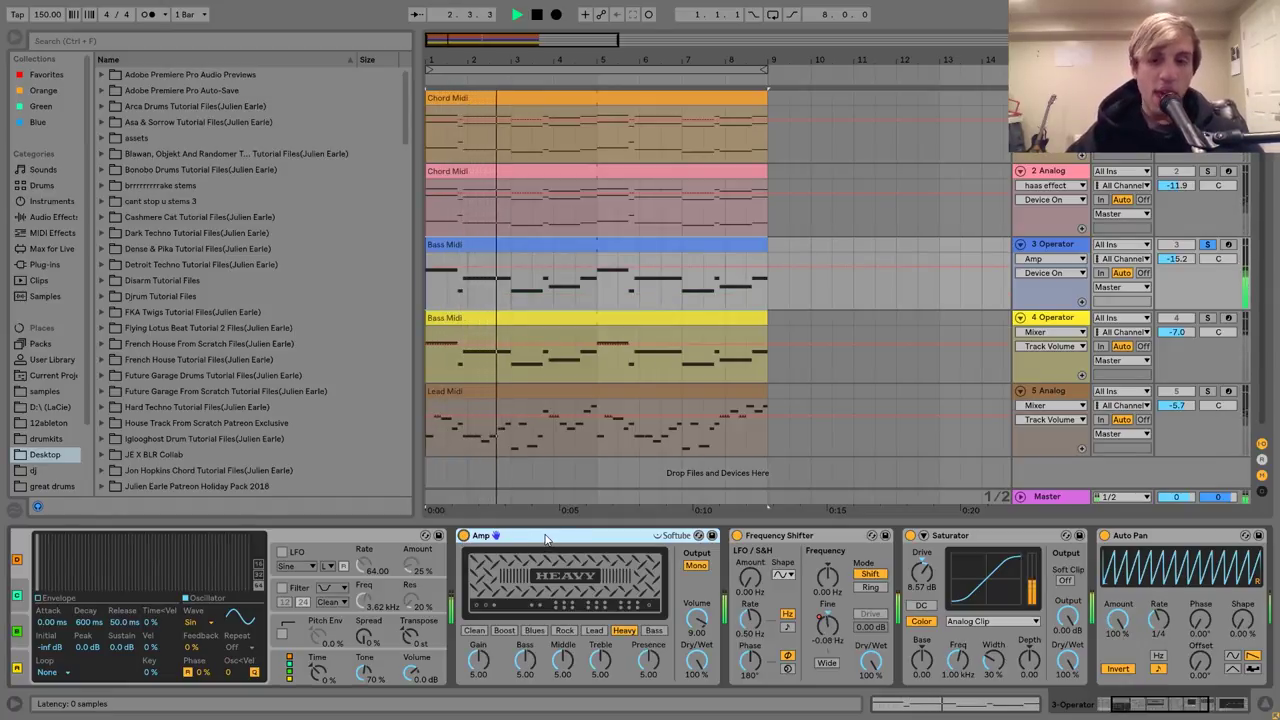
key(space)
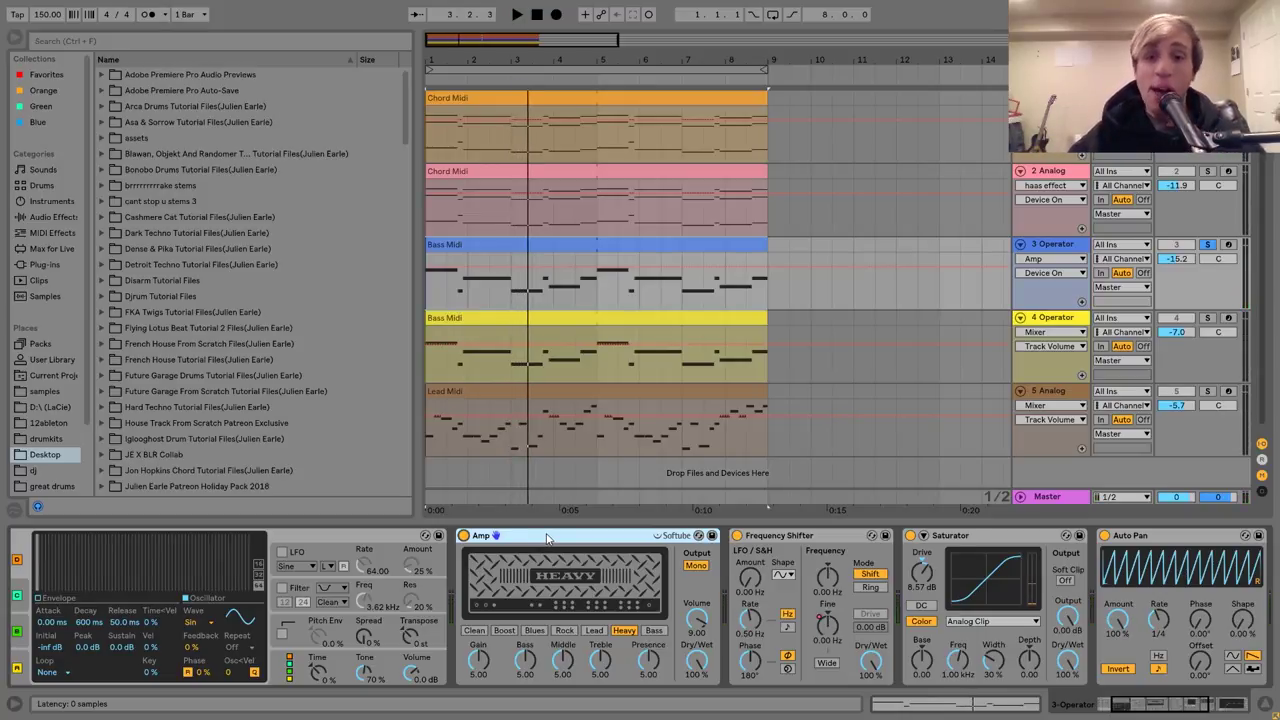
Inspect the Frequency Shifter's Fine automation, Saturator, Auto Pan and EQ Eight on the 3 Operator track, comparing the bass with the Saturator bypassed.
scroll(548, 538, down, 2)
click(710, 632)
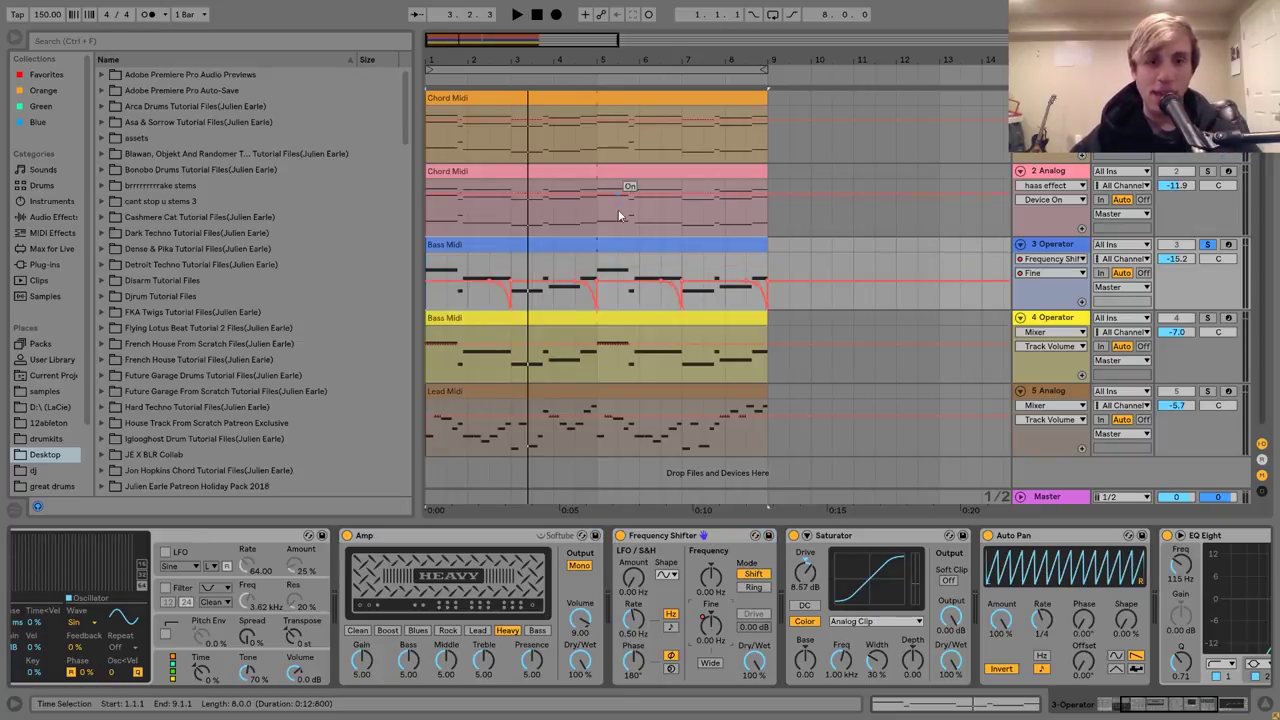
scroll(876, 640, down, 6)
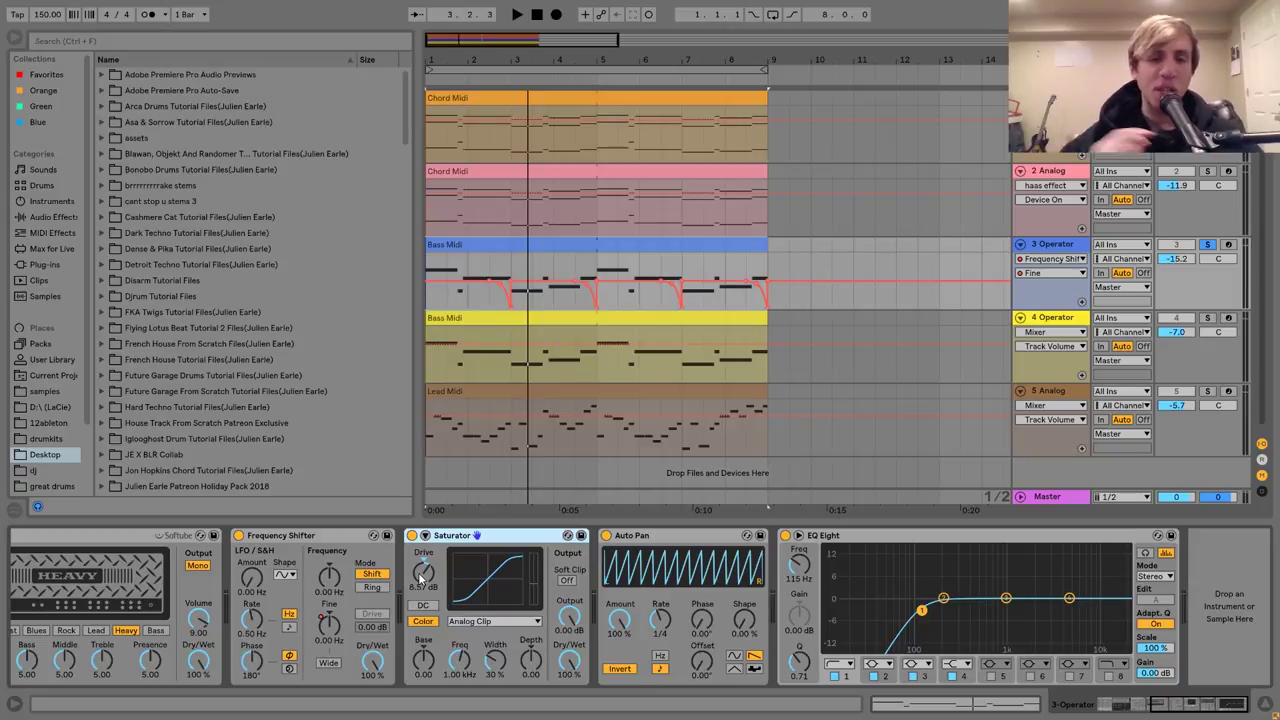
click(411, 537)
key(space)
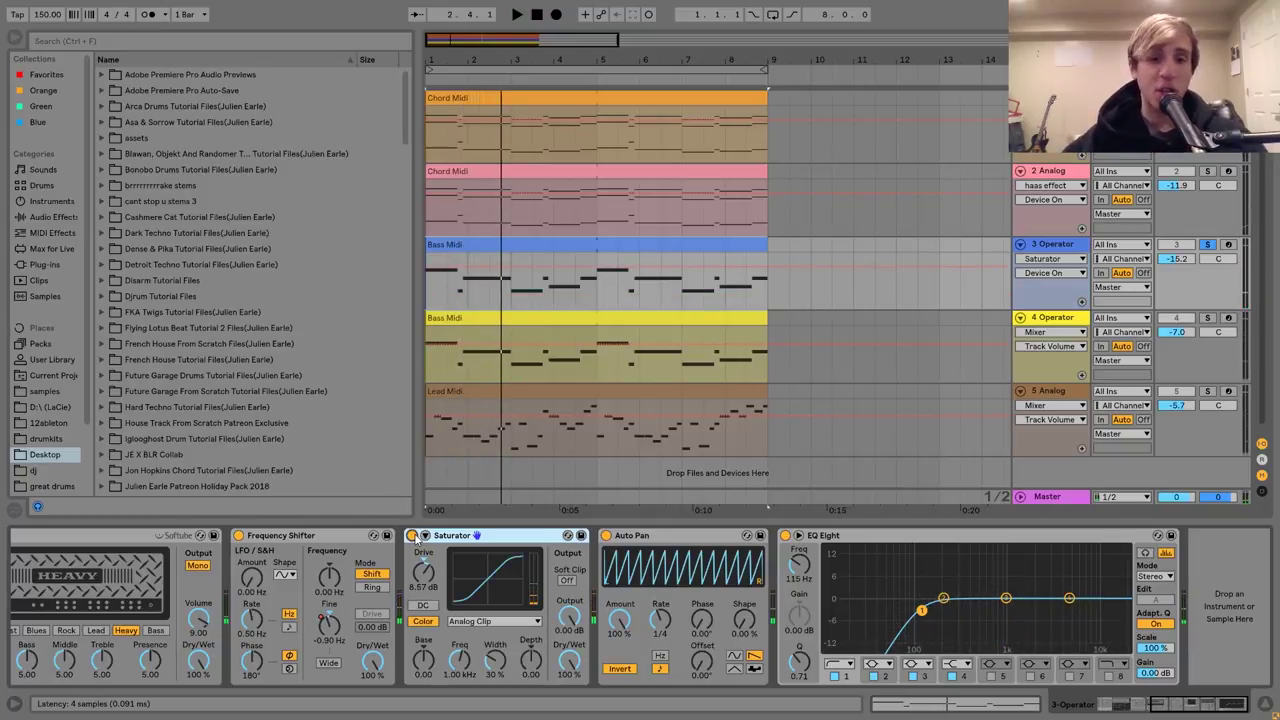
click(658, 537)
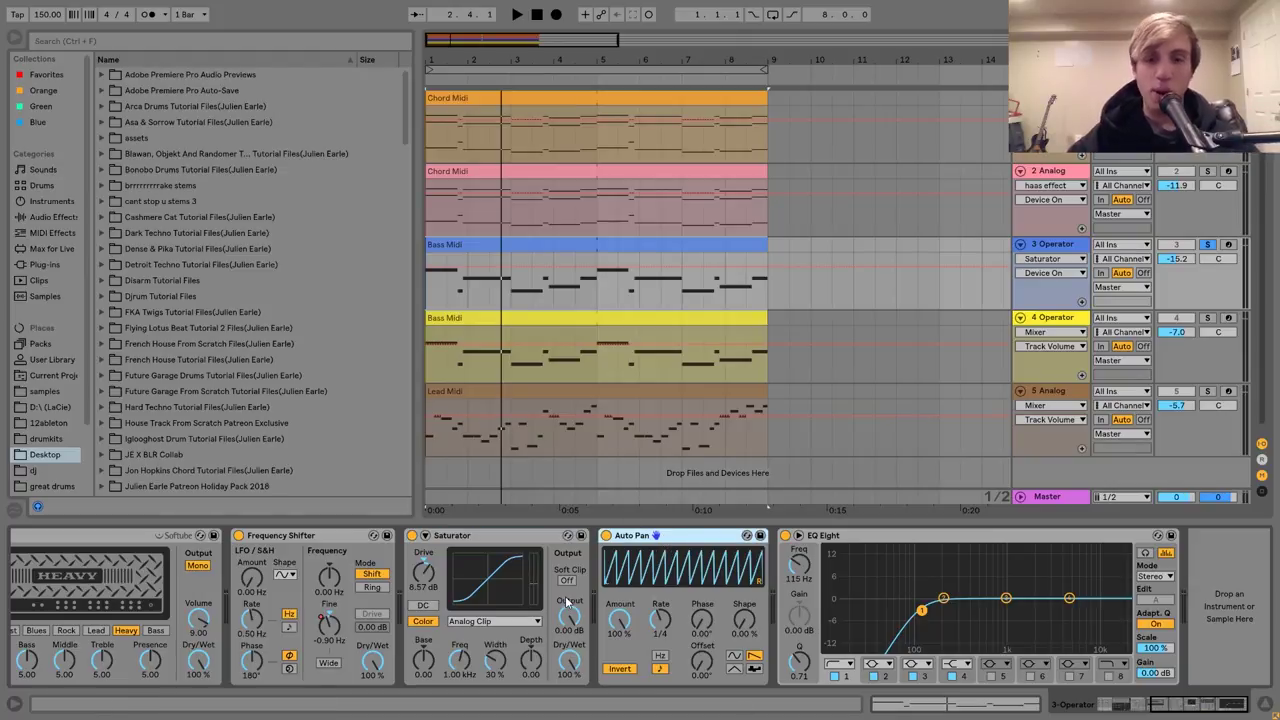
click(834, 540)
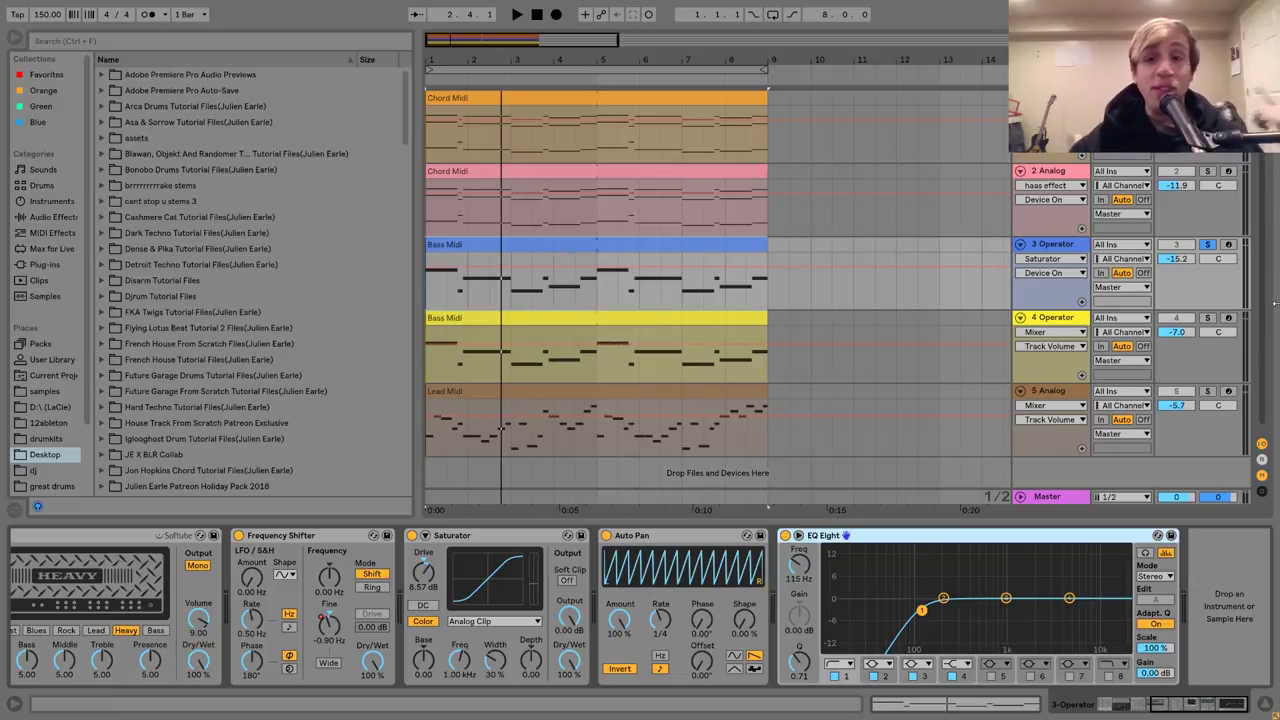
Solo the 4 Operator bass track, play it, and inspect its Operator, Frequency Shifter and Saturator settings.
click(1166, 318)
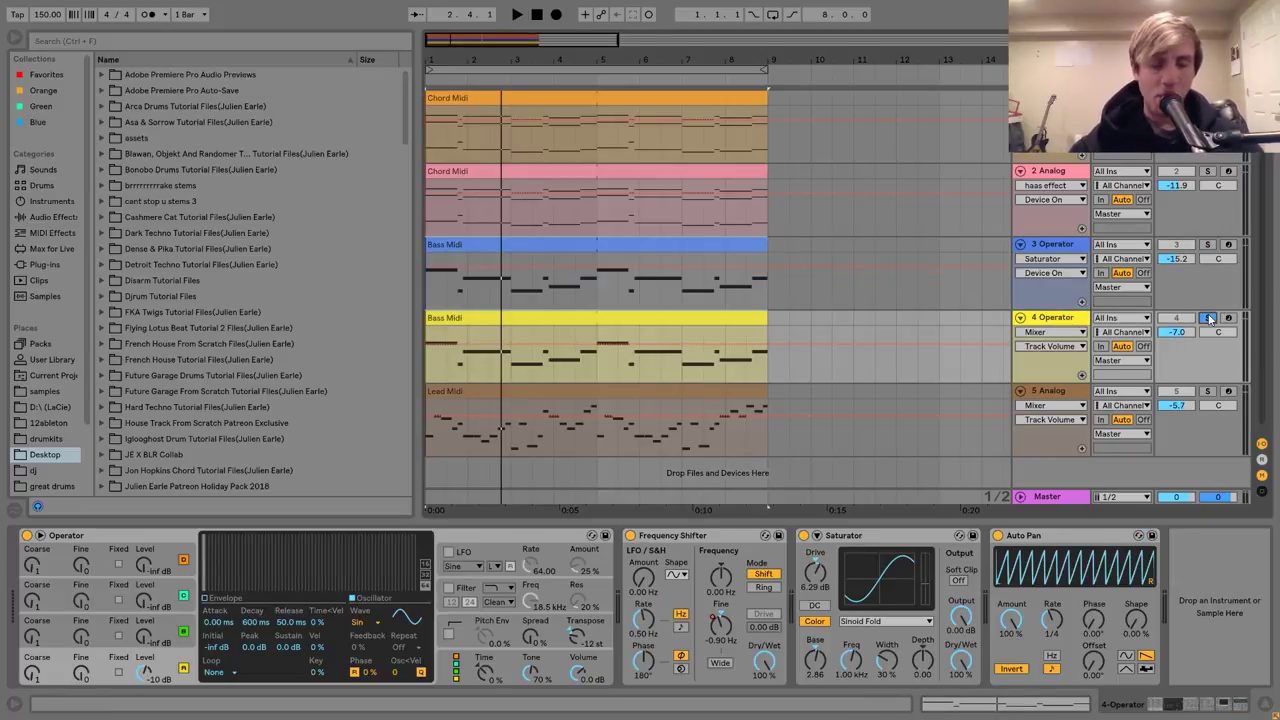
click(1208, 318)
key(space)
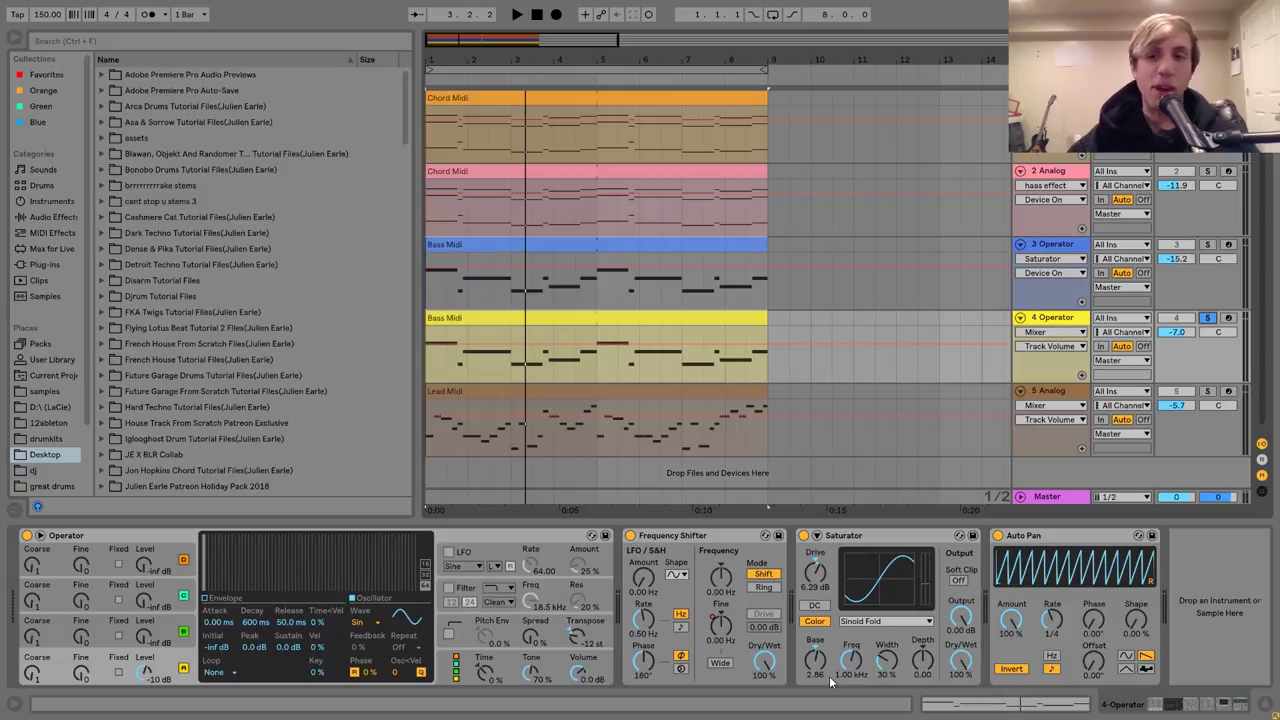
Solo both bass Operator tracks together and compare playback with the 4 Operator track's Saturator active and bypassed, leaving it on.
click(1207, 246)
key(space)
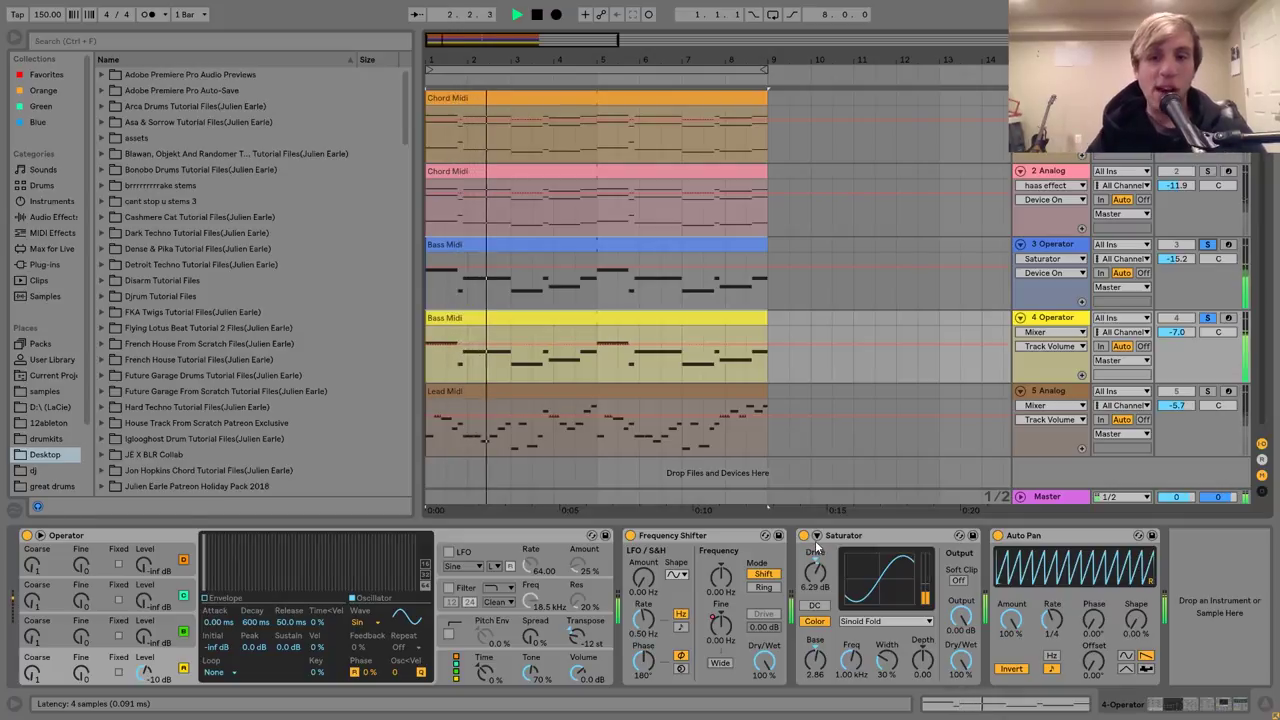
key(space)
click(803, 536)
key(space)
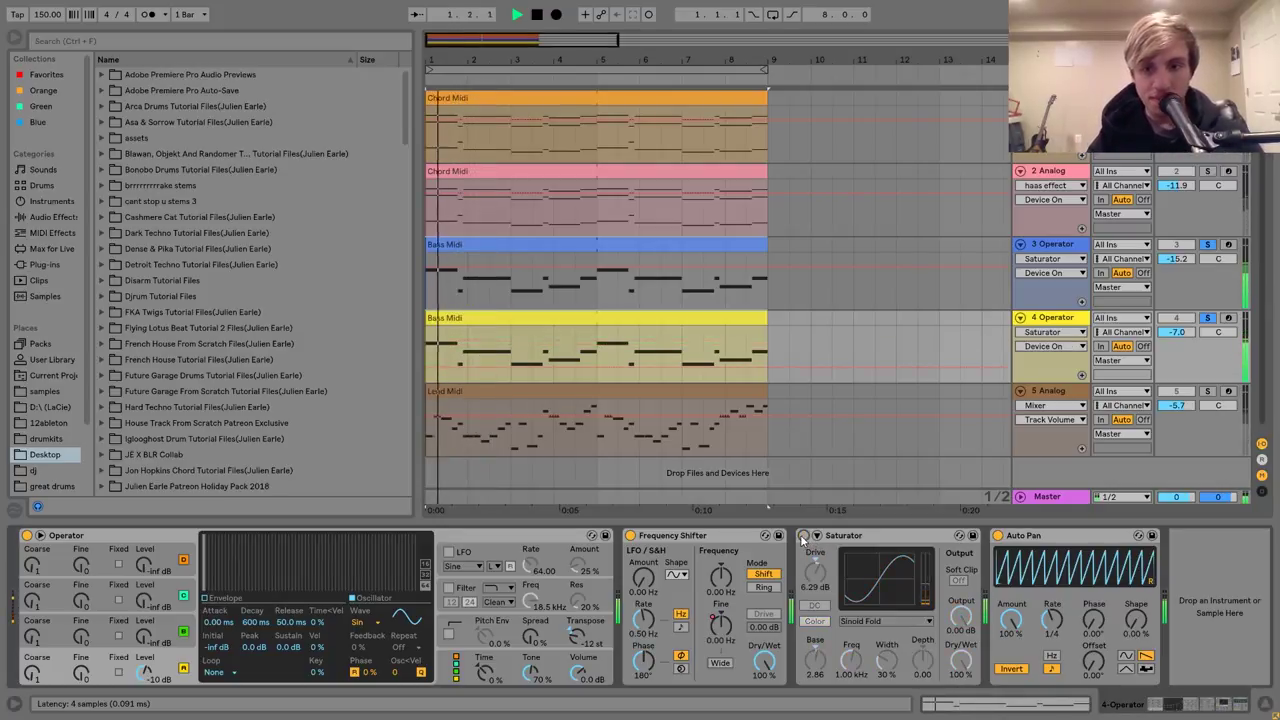
key(space)
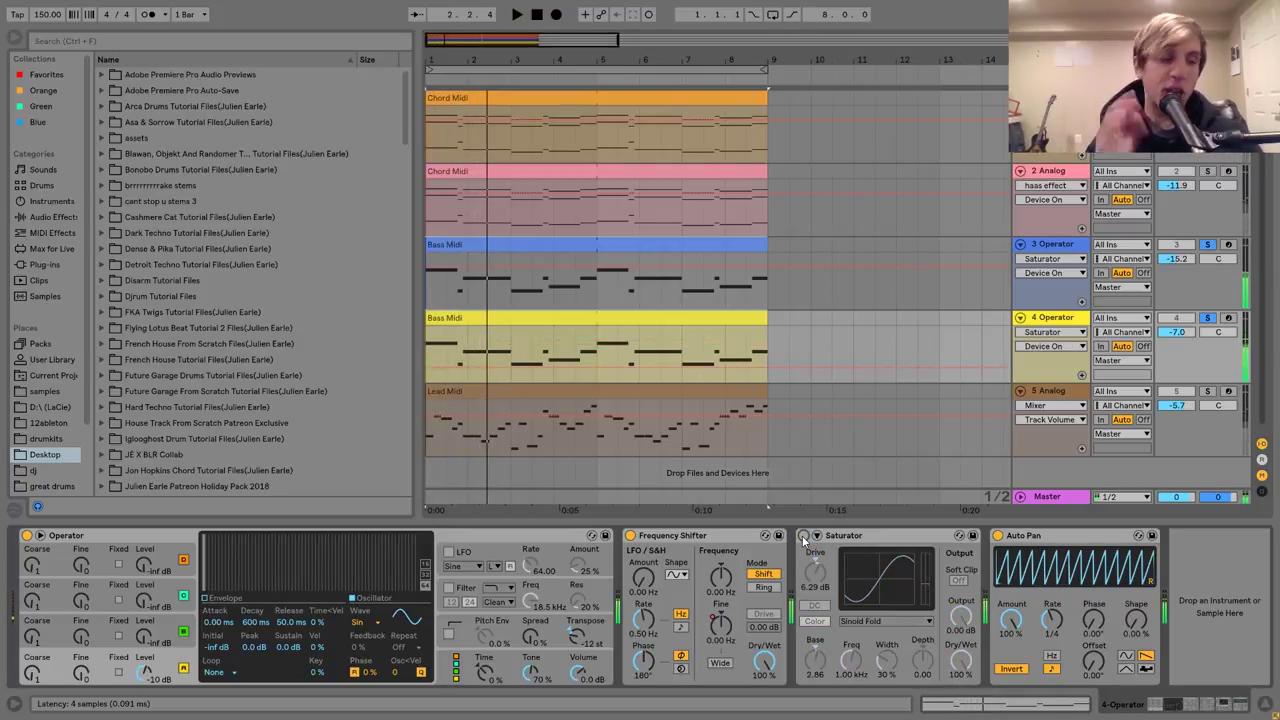
click(803, 536)
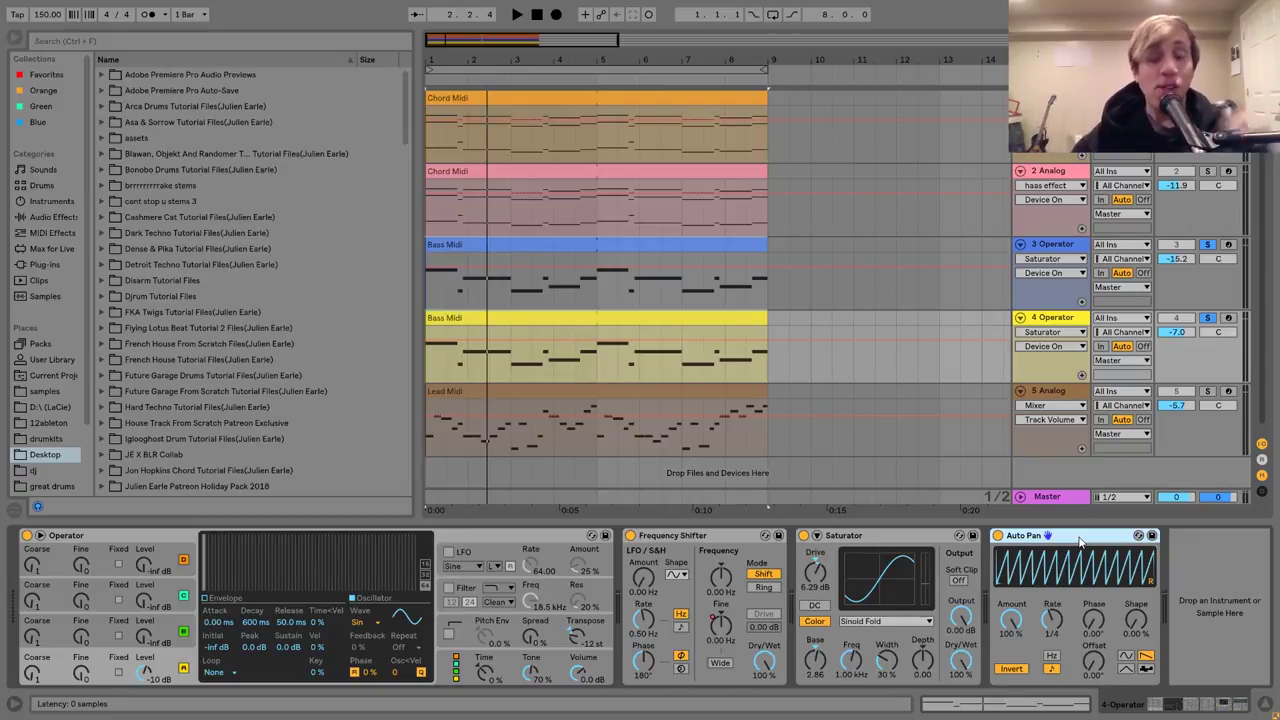
Solo the 5 Analog lead track, play it, and open the Lead Midi clip to view its notes.
click(1037, 391)
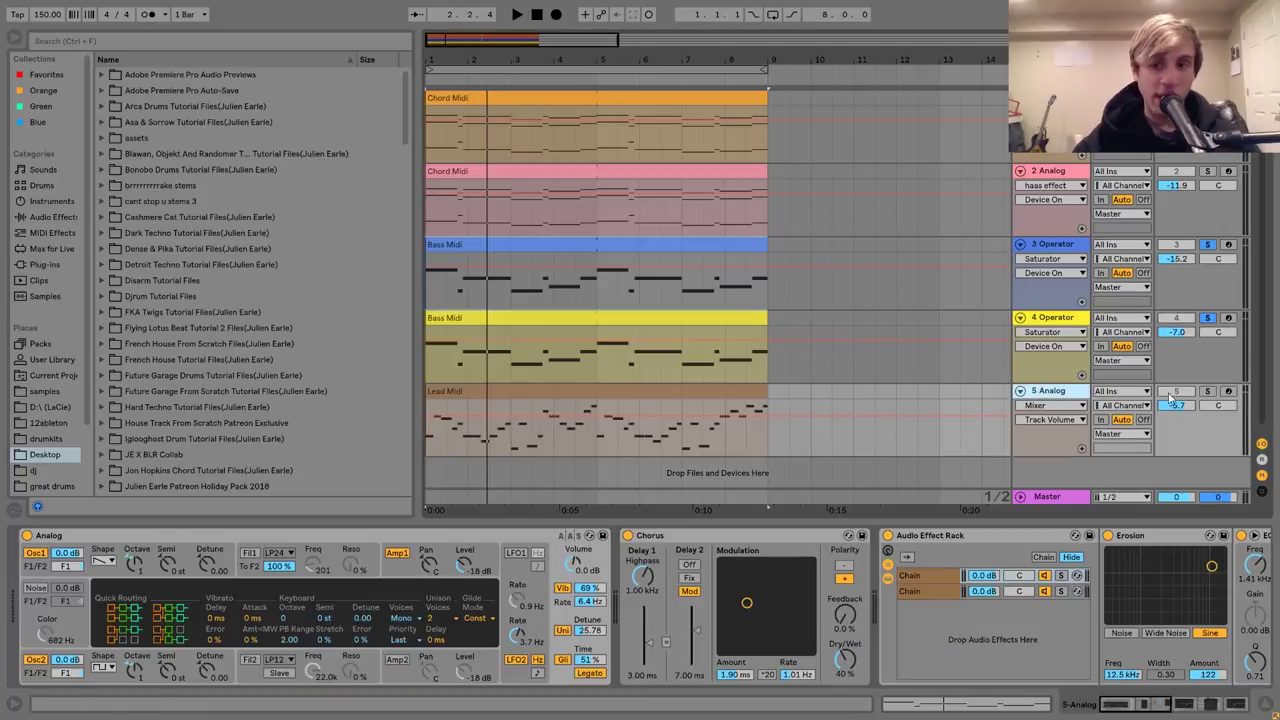
click(1207, 391)
key(space)
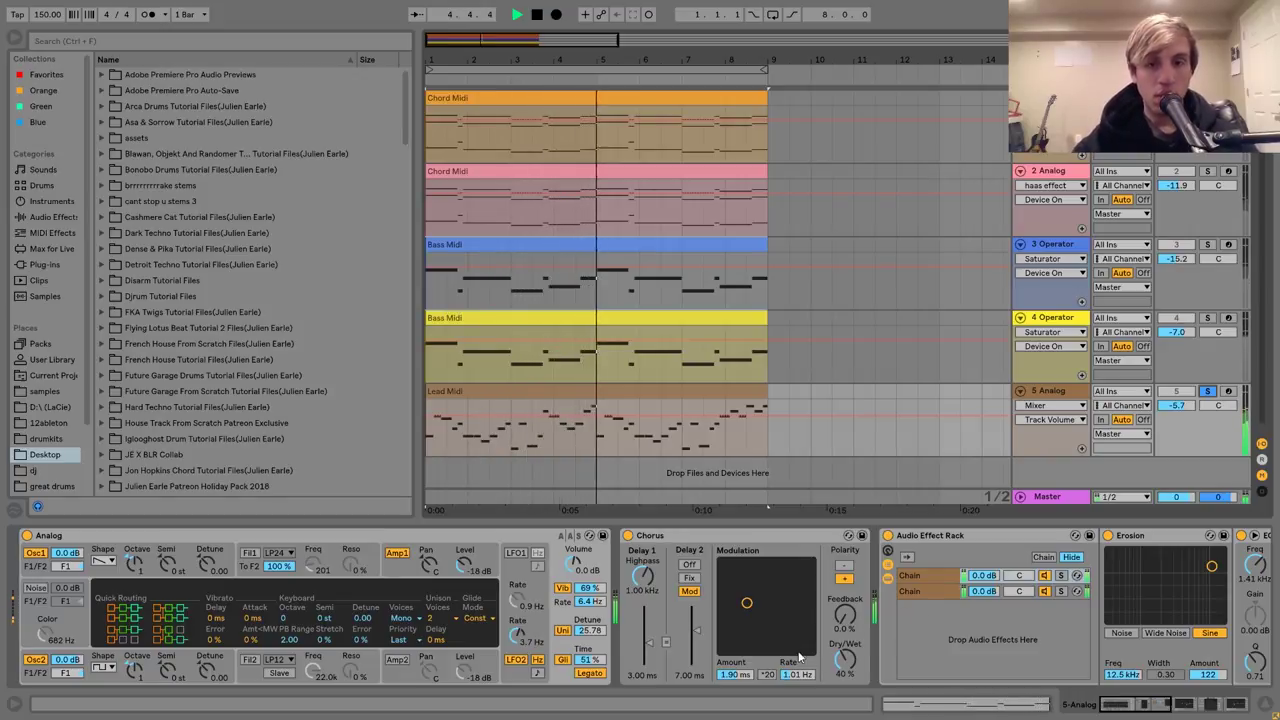
double_click(620, 415)
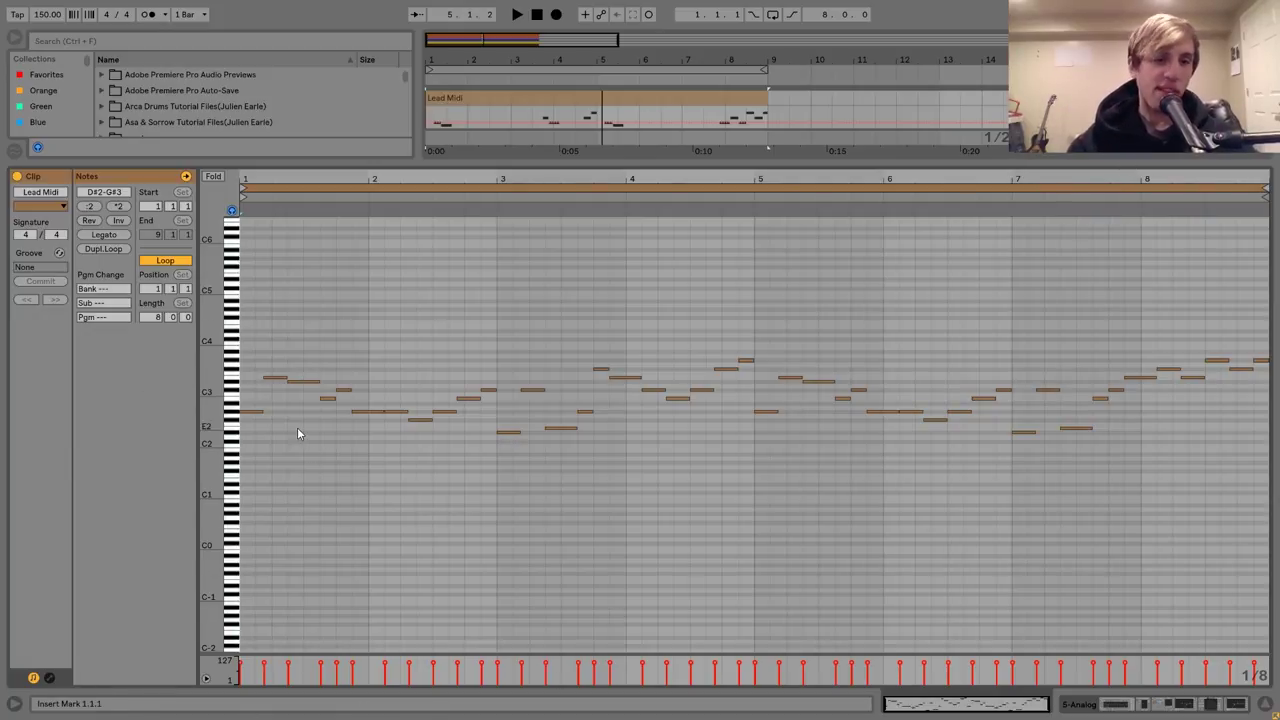
Audition the first lead note and low piano keys in the Lead Midi clip, and play the clip while viewing its notes.
click(254, 411)
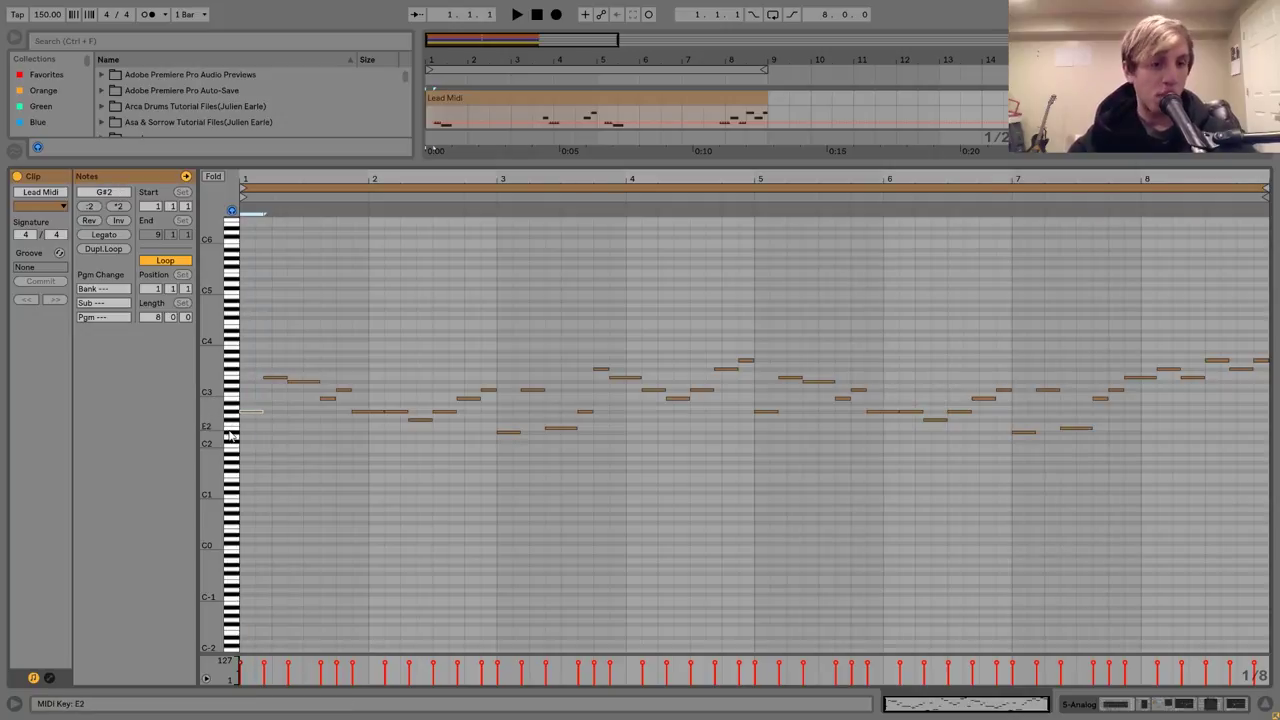
click(234, 446)
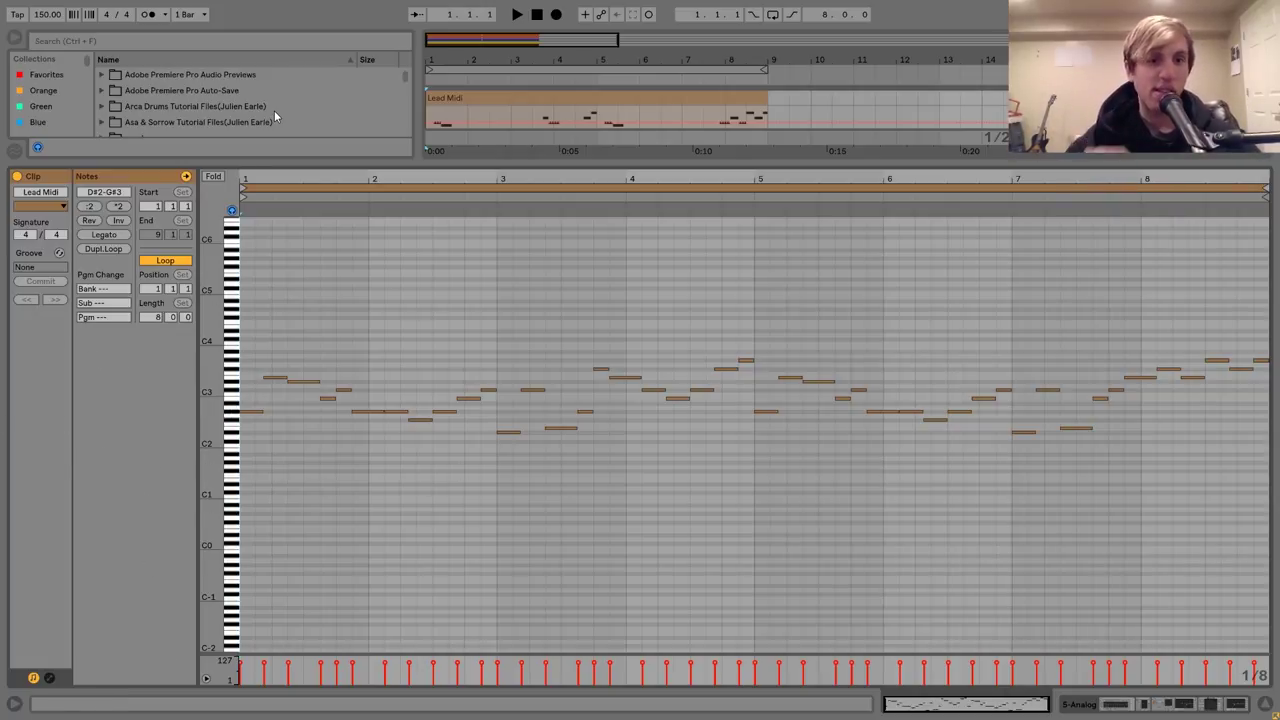
key(space)
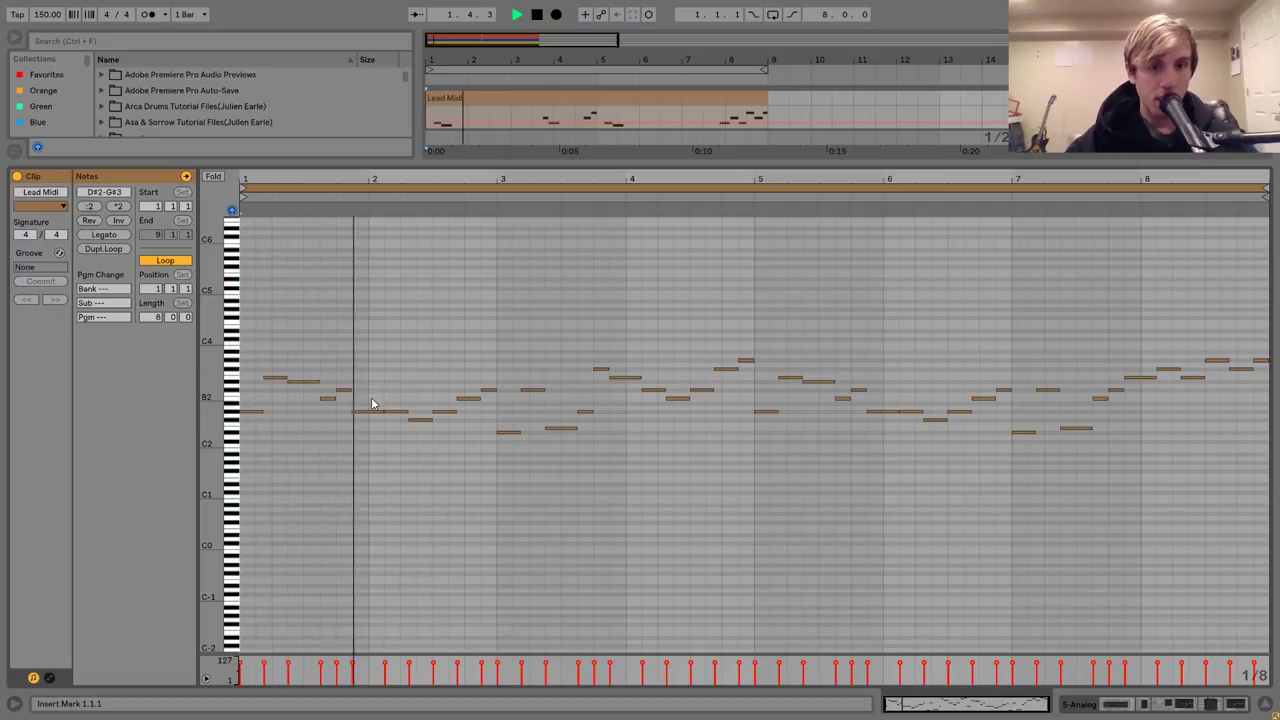
key(space)
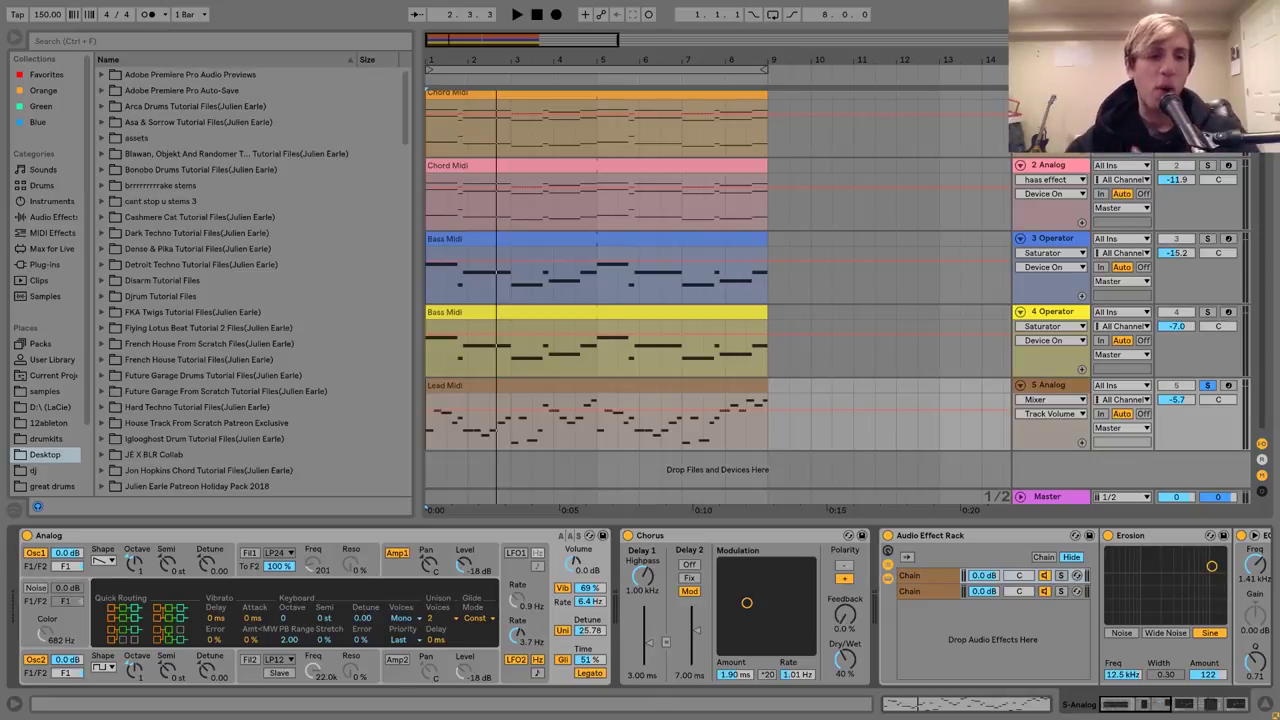
Compare the lead soloed against the full mix, solo 5 Analog again and select the Lead Midi clip.
key(space)
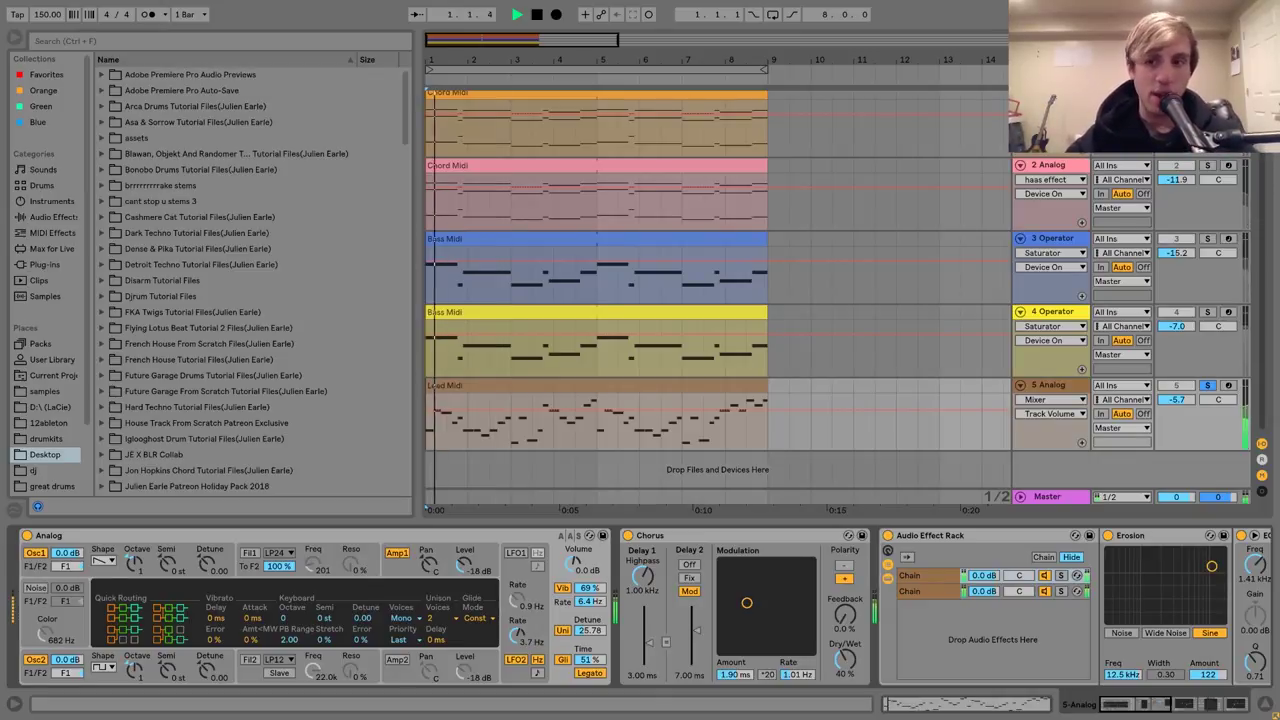
click(1209, 387)
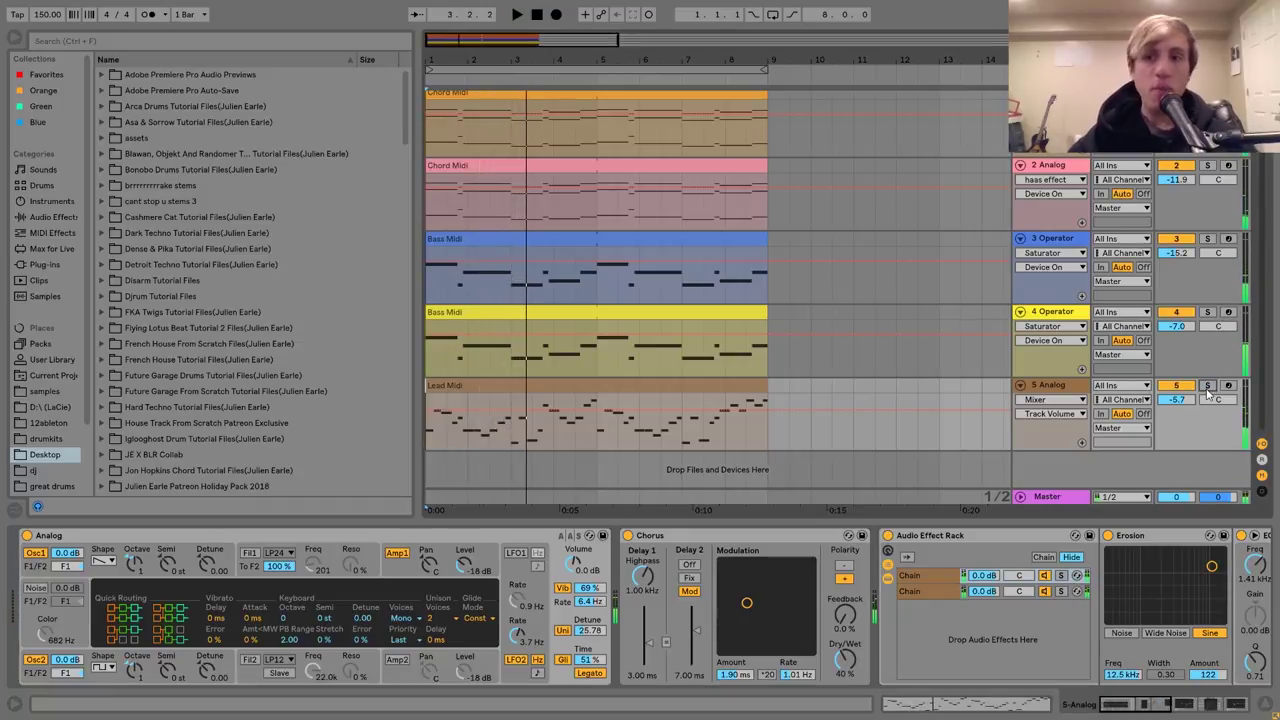
click(1207, 387)
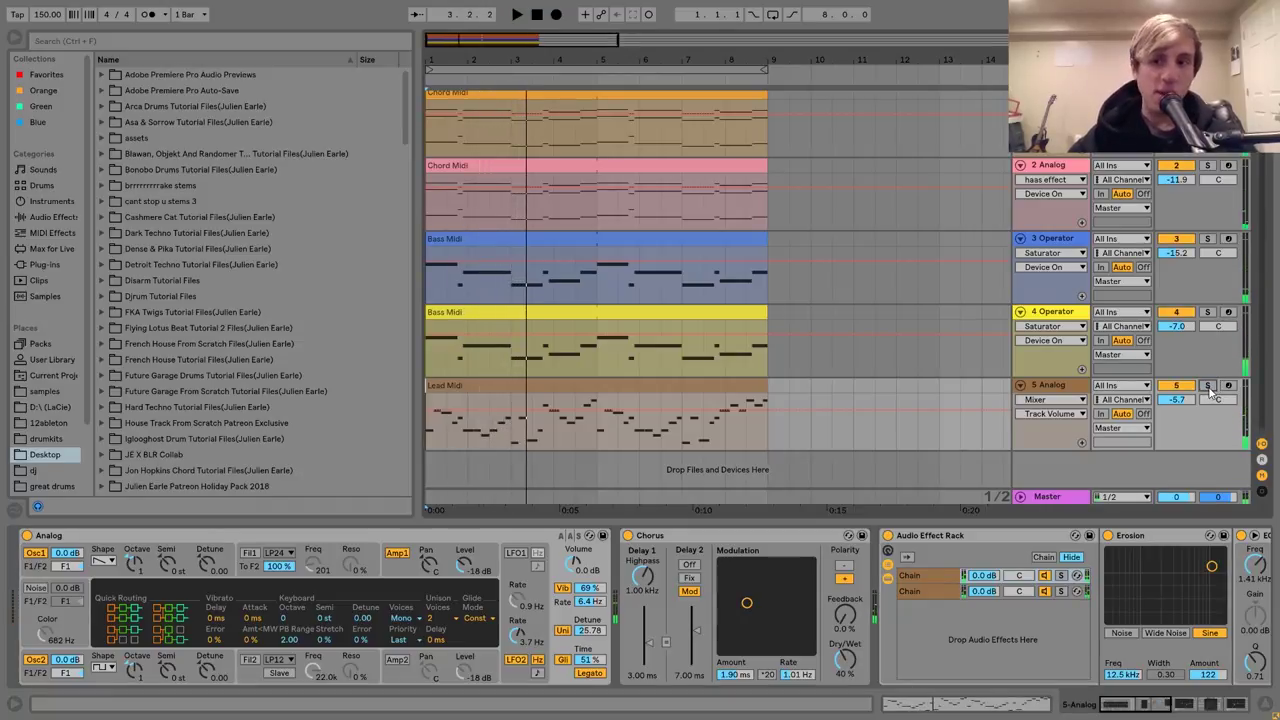
click(689, 385)
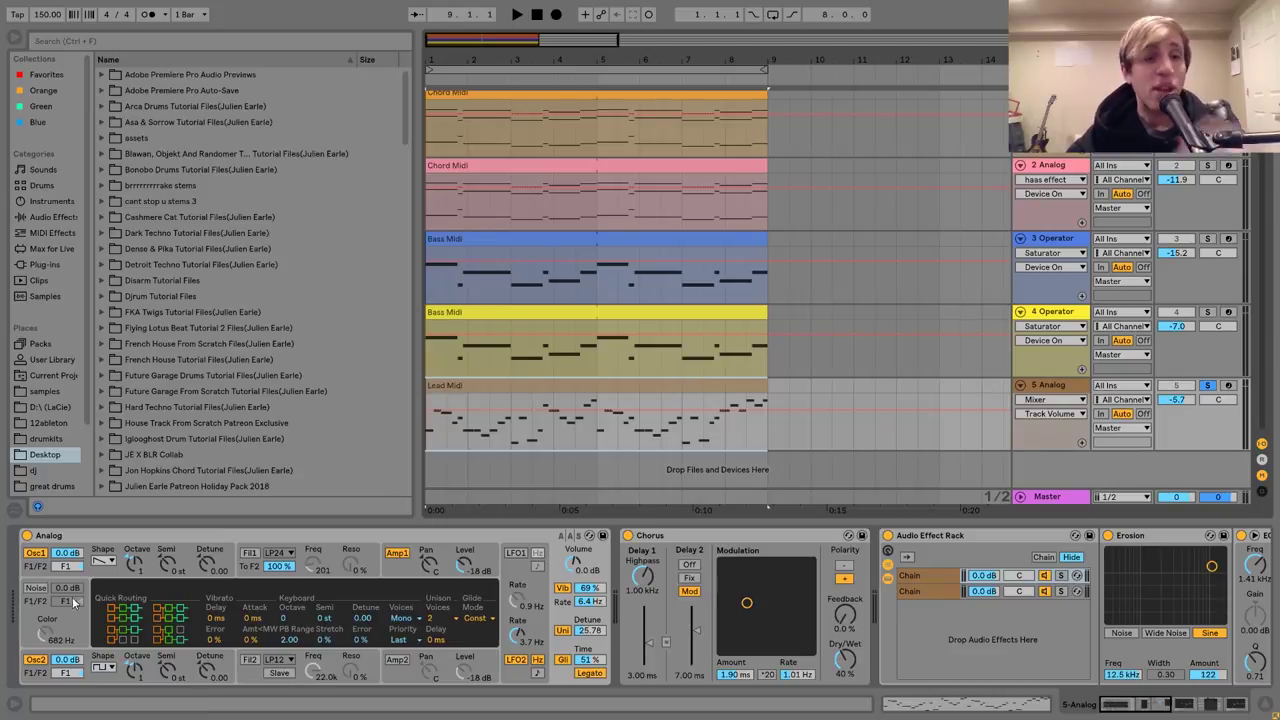
Inspect both Analog oscillators' pitch envelopes and compare the lead with Pitch Env Initial at 0%, restoring -35% on Osc1 and -32% on Osc2.
click(99, 576)
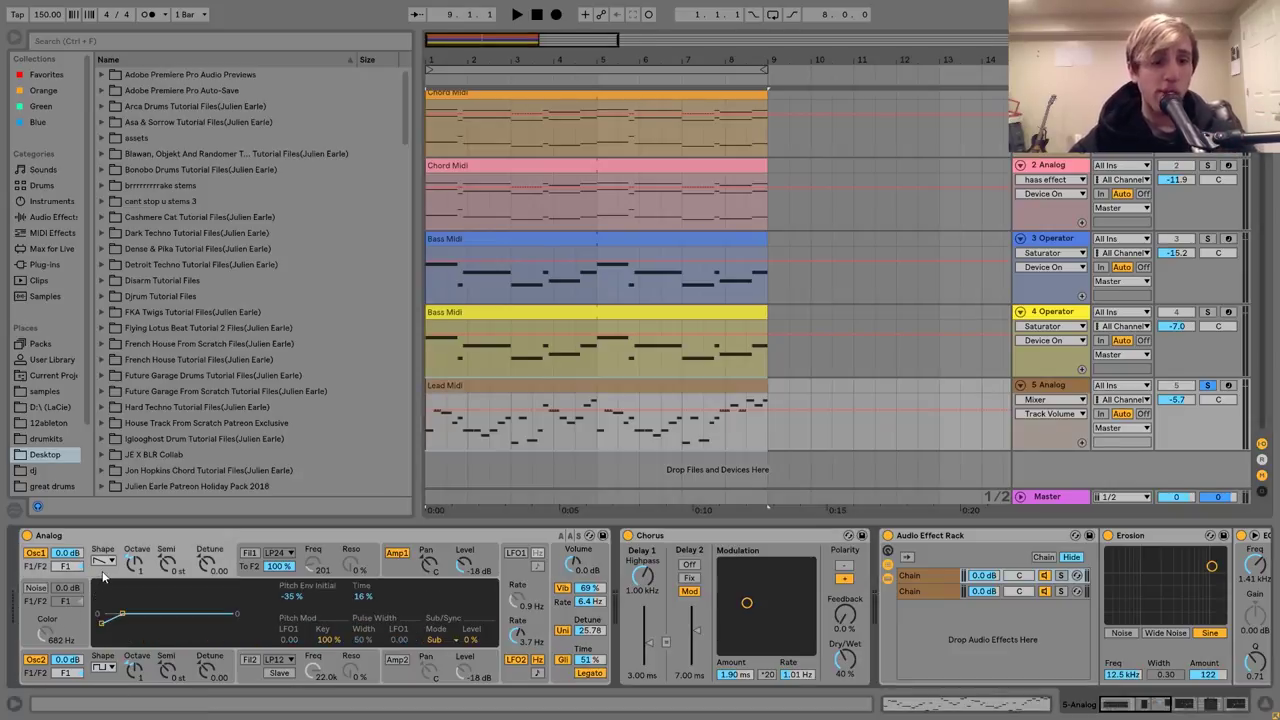
click(150, 650)
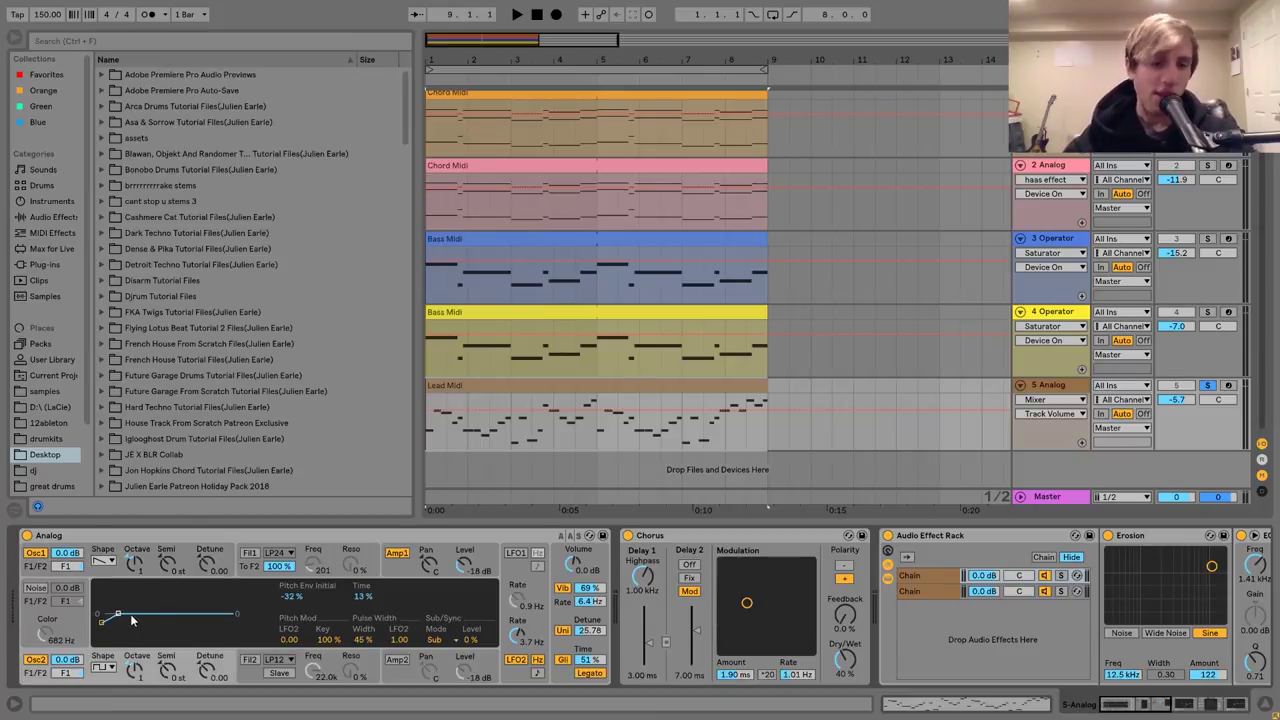
key(space)
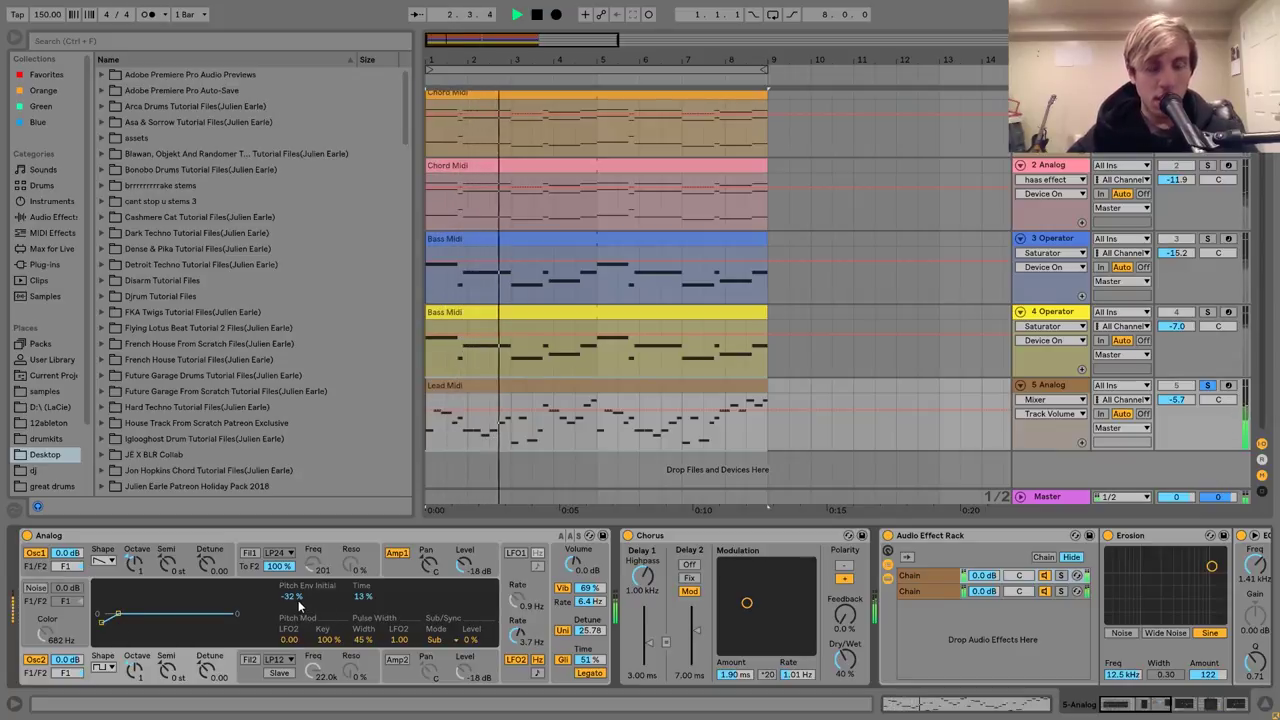
key(space)
click(181, 561)
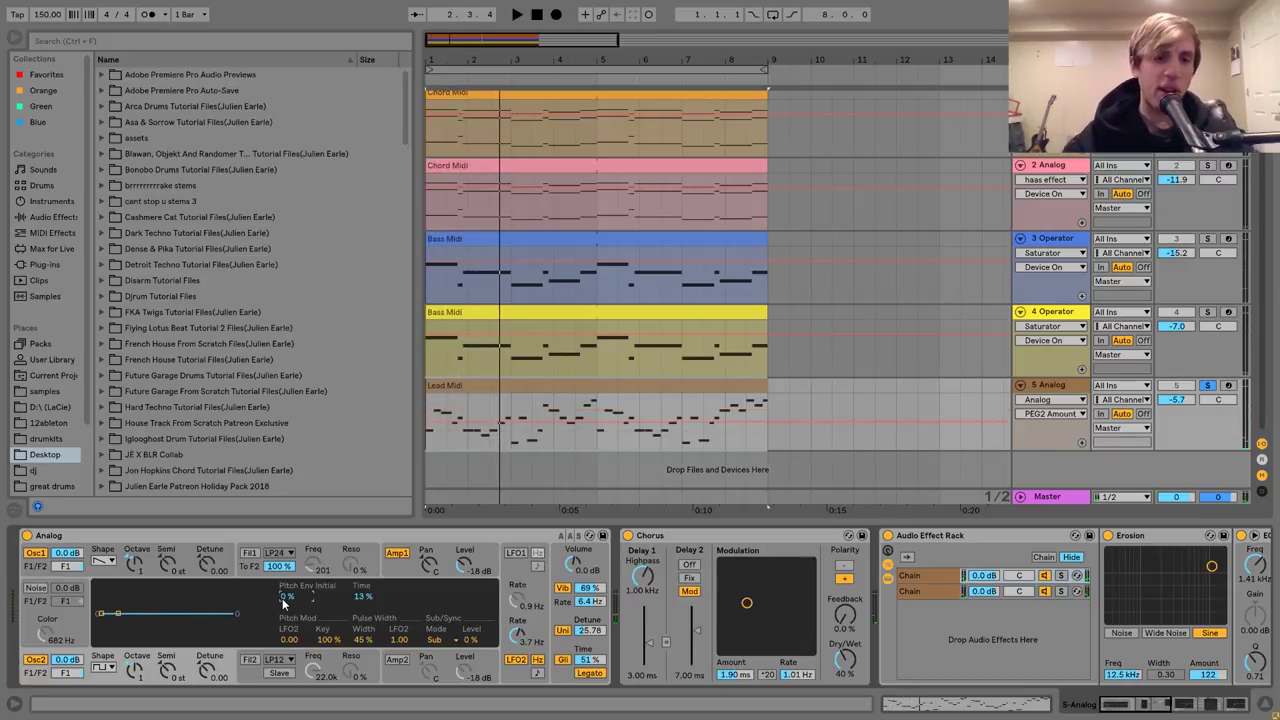
click(310, 597)
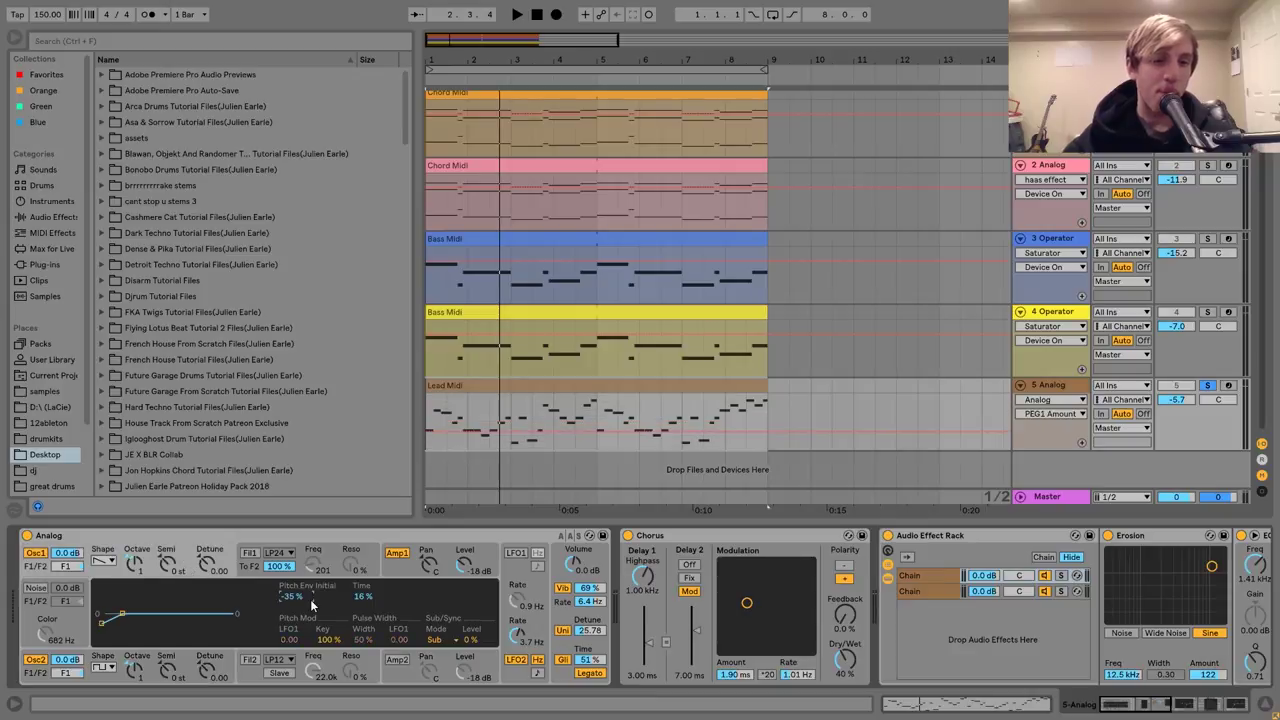
key(space)
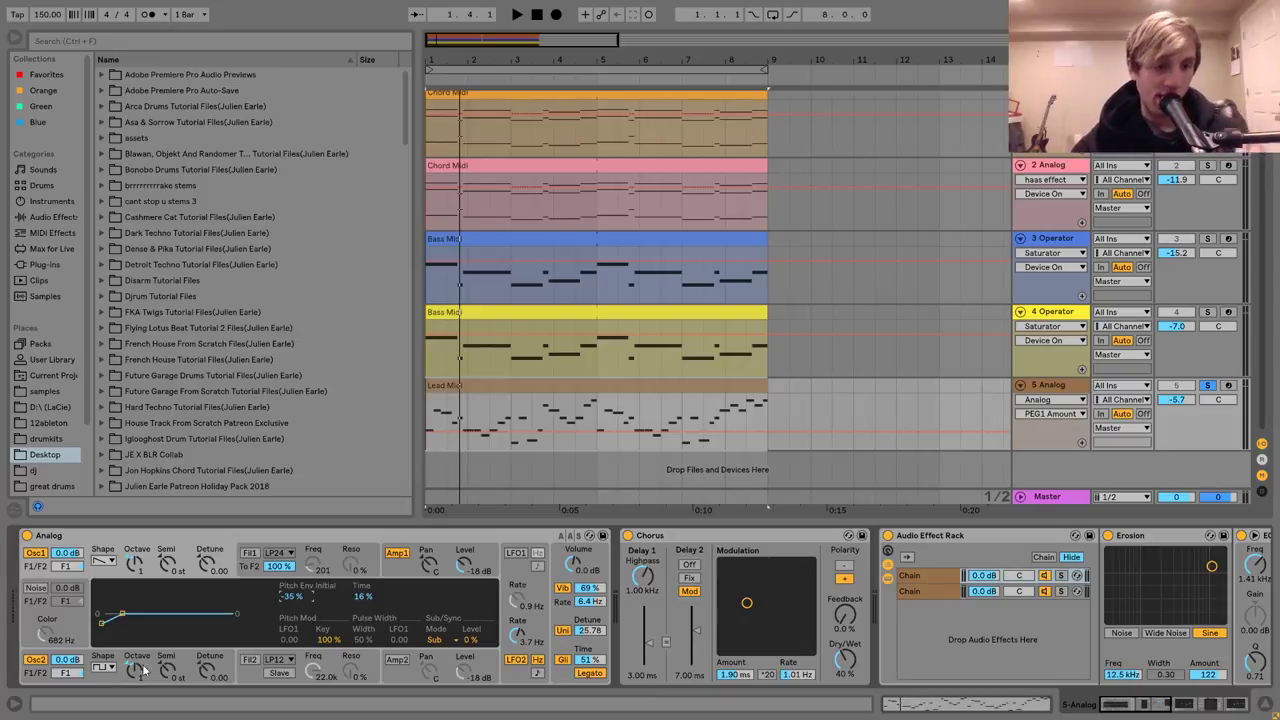
Inspect Osc2's pulse width modulation settings and compare lead playback with LFO2 off and on, leaving it on.
click(108, 686)
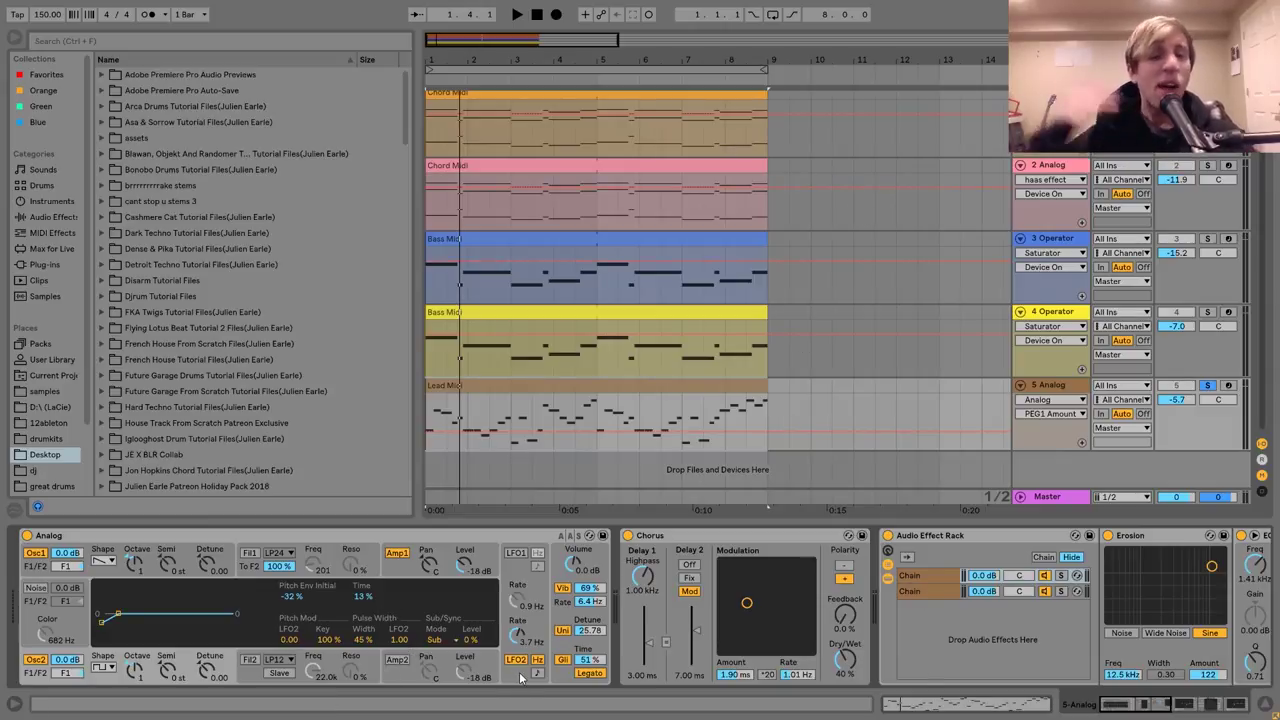
key(space)
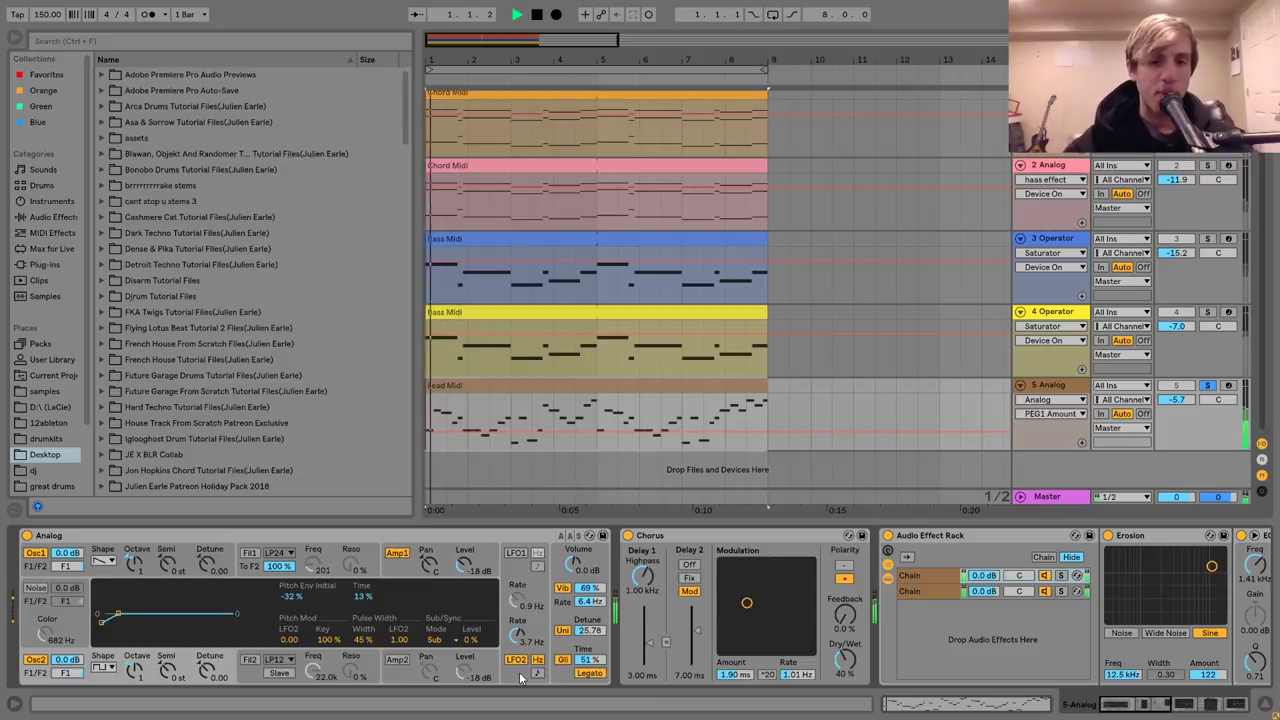
click(516, 662)
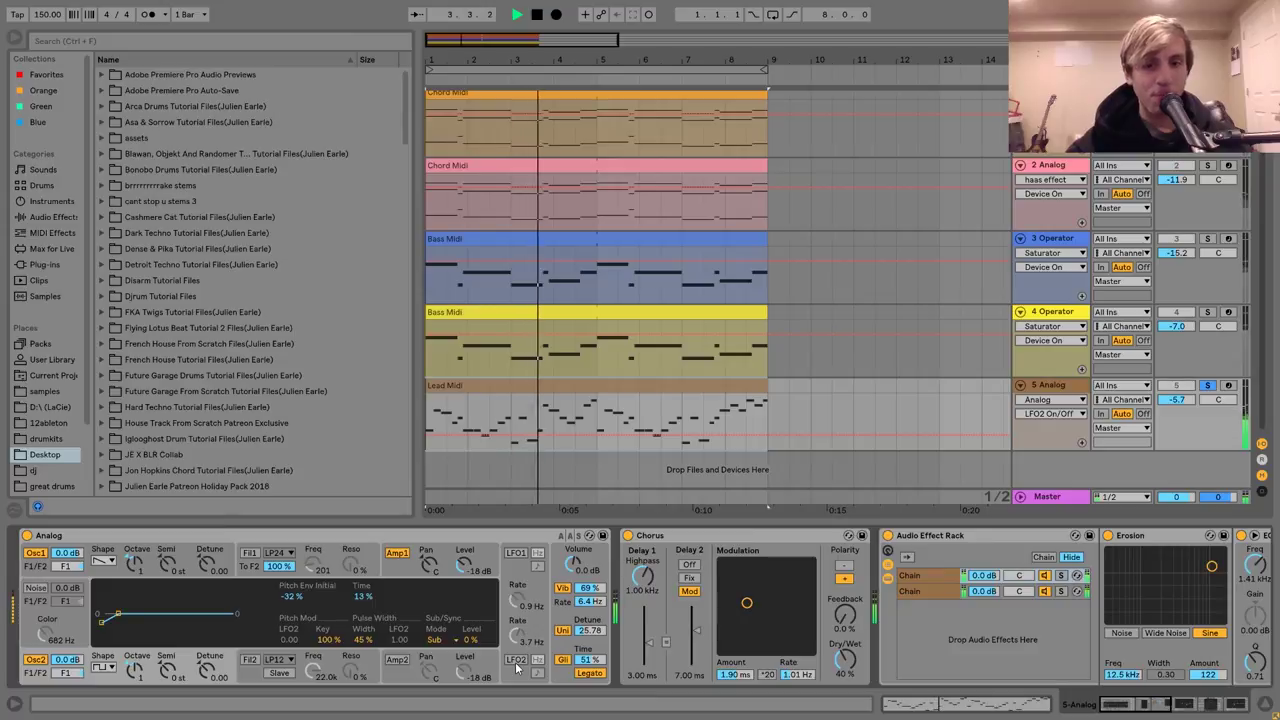
click(516, 661)
key(space)
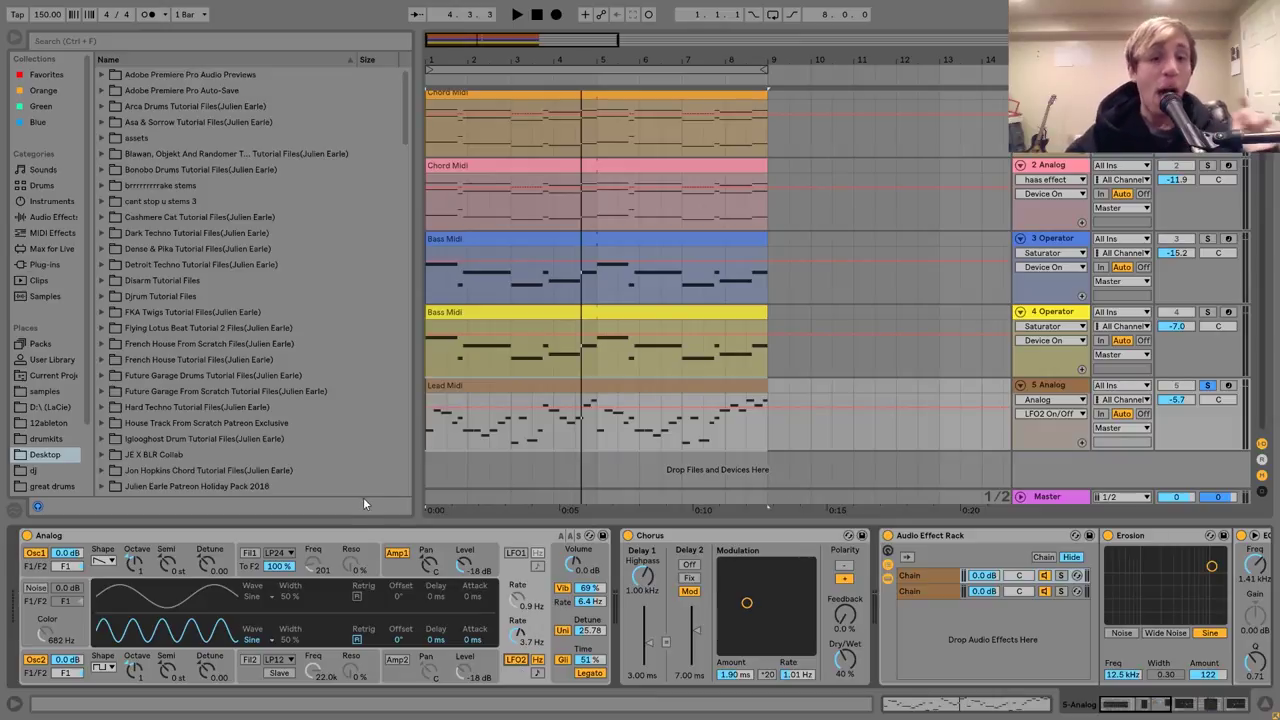
Inspect the lead Analog's Amp1 envelope and its Vibrato amount and rate.
click(400, 573)
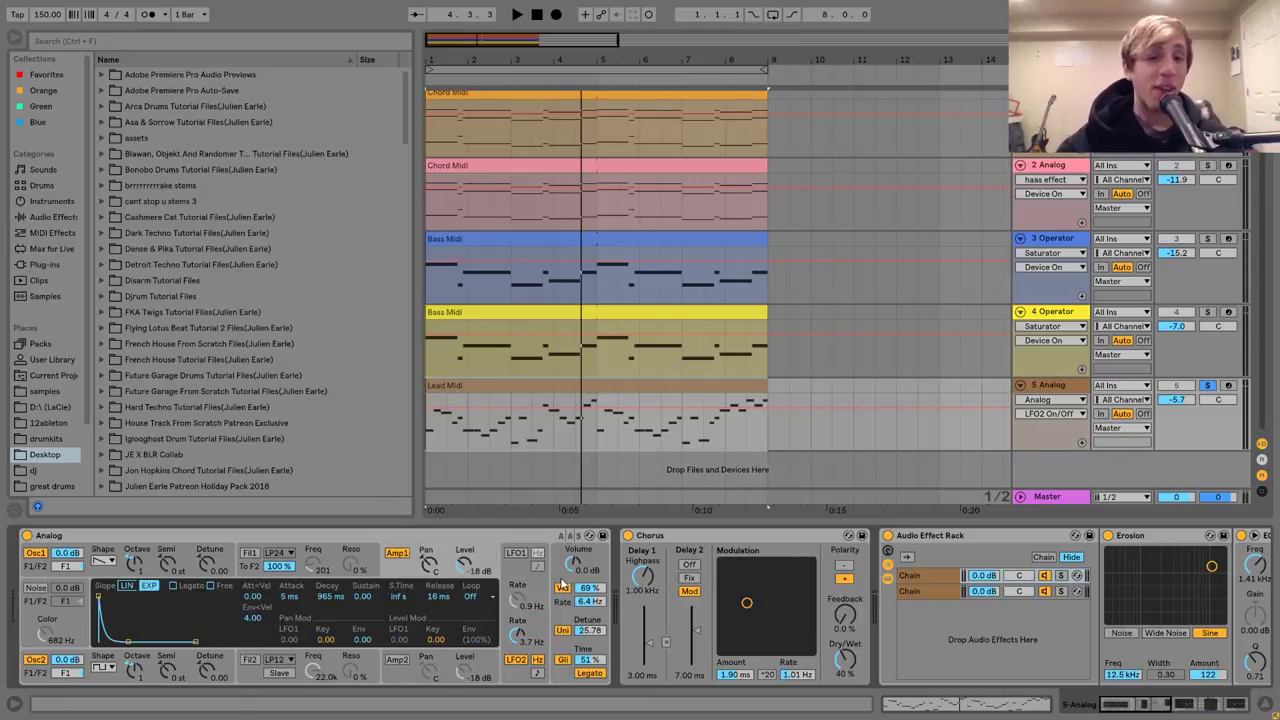
click(562, 586)
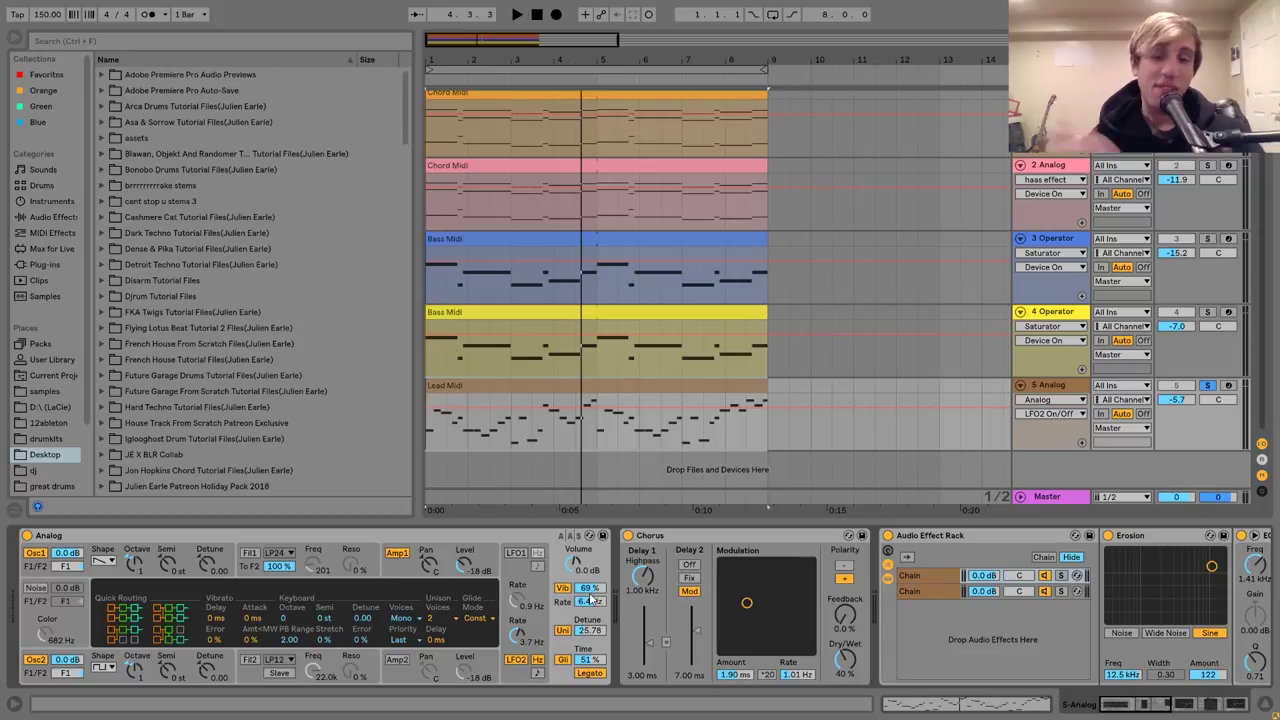
drag(591, 600, 576, 598)
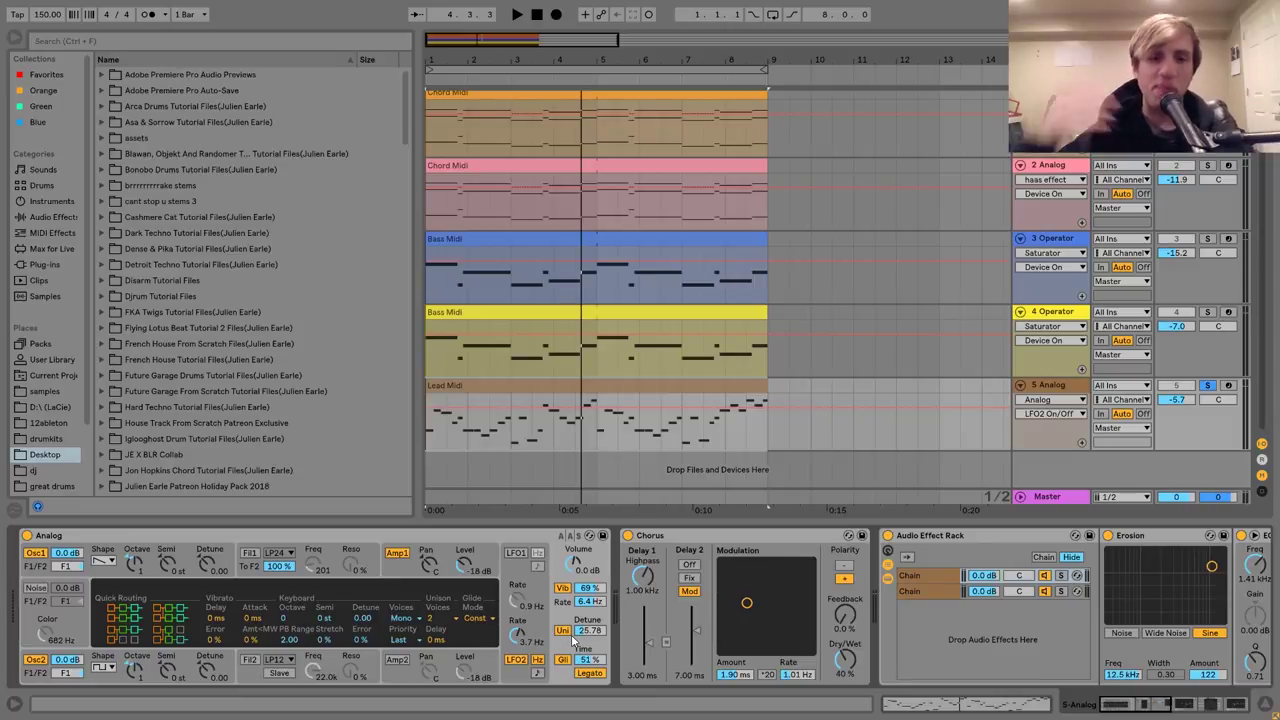
Play the lead and compare the sound with Analog's Unison off and on, leaving it on.
key(space)
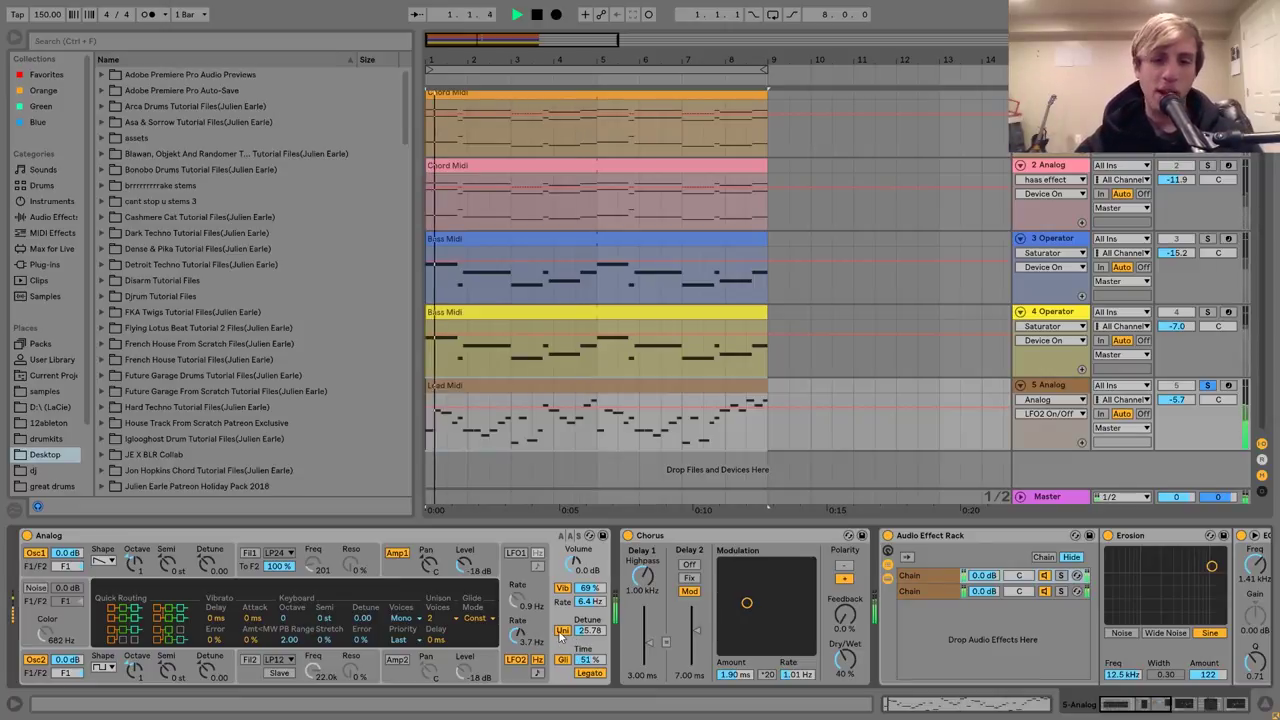
click(562, 631)
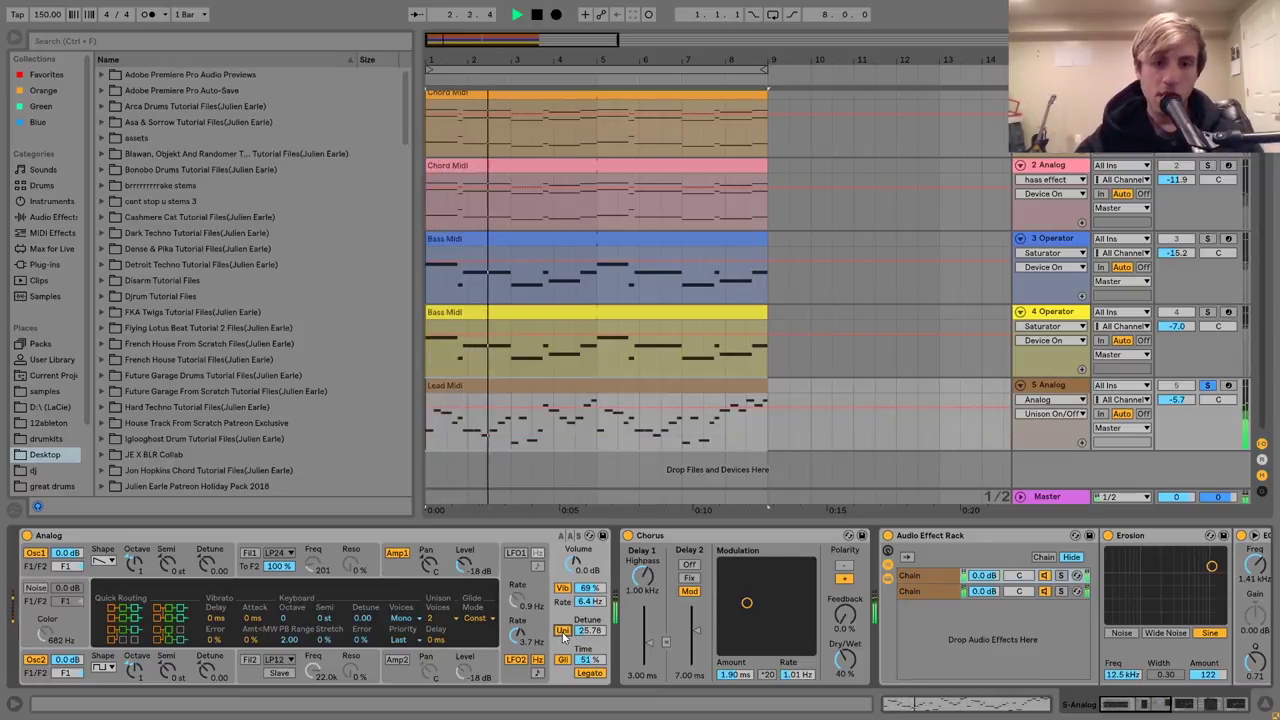
key(space)
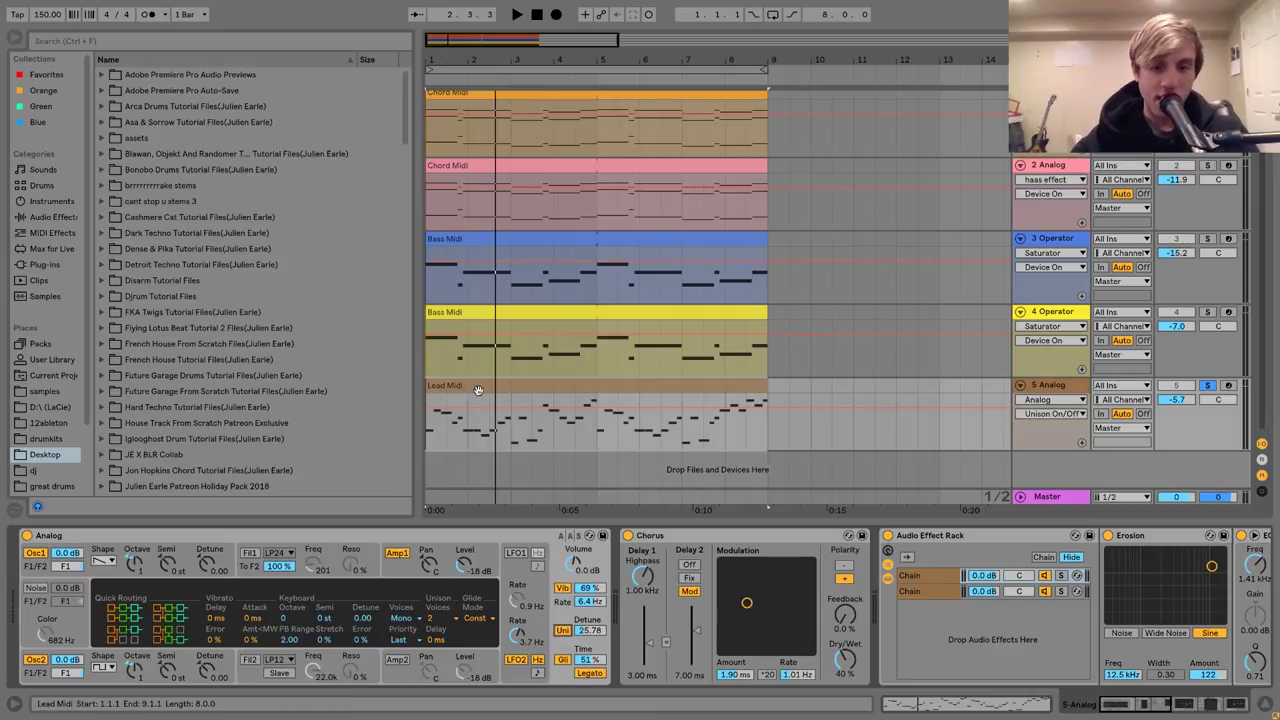
key(space)
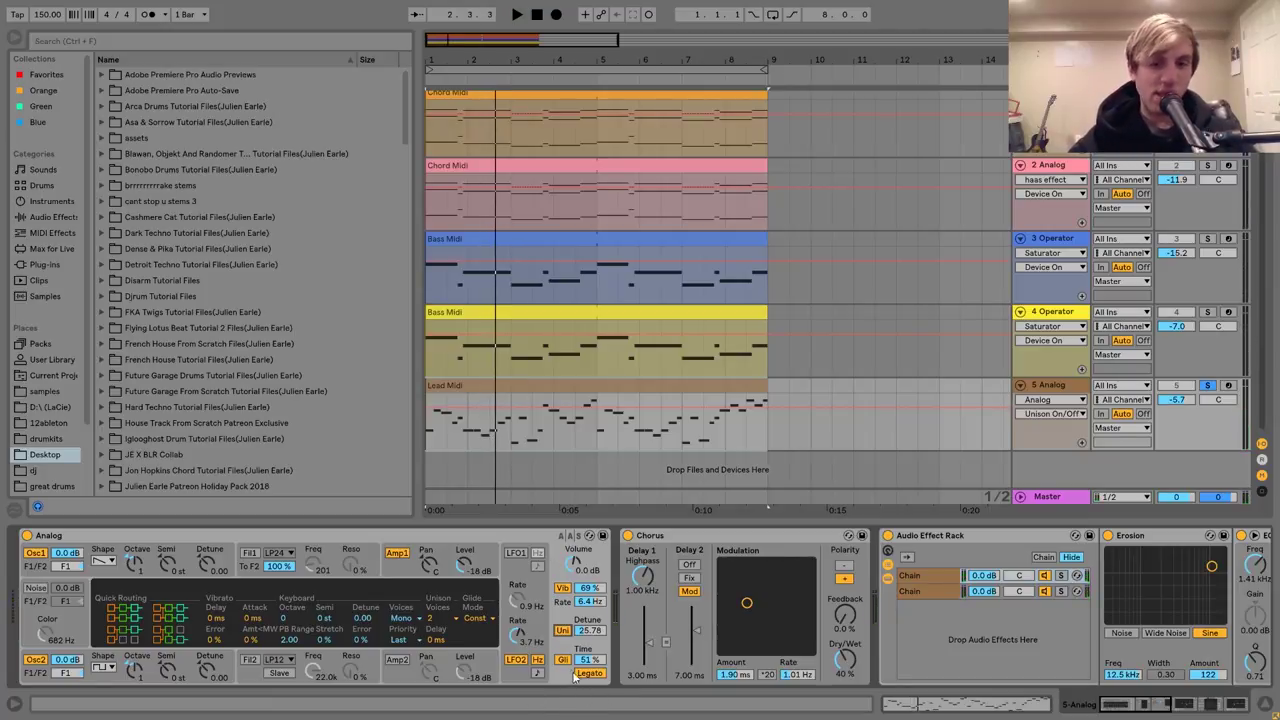
Compare lead playback with Analog's Glide off and on, leaving it on.
click(563, 660)
key(space)
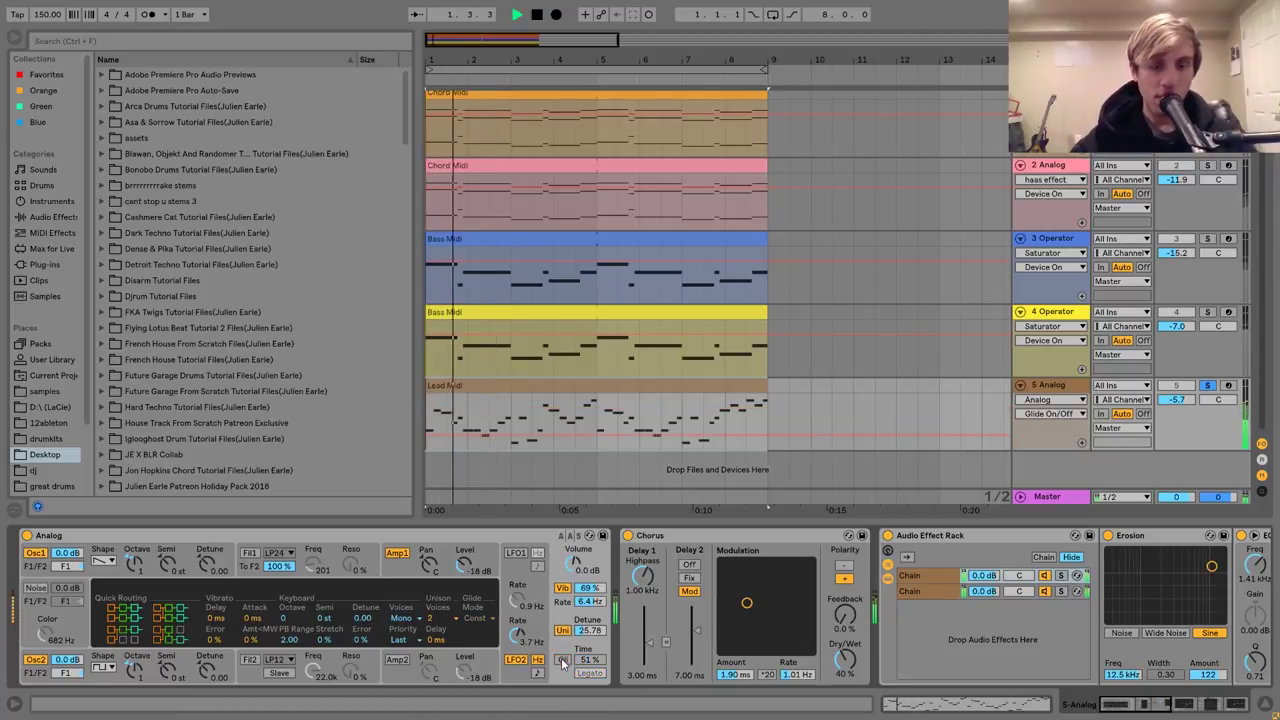
click(563, 660)
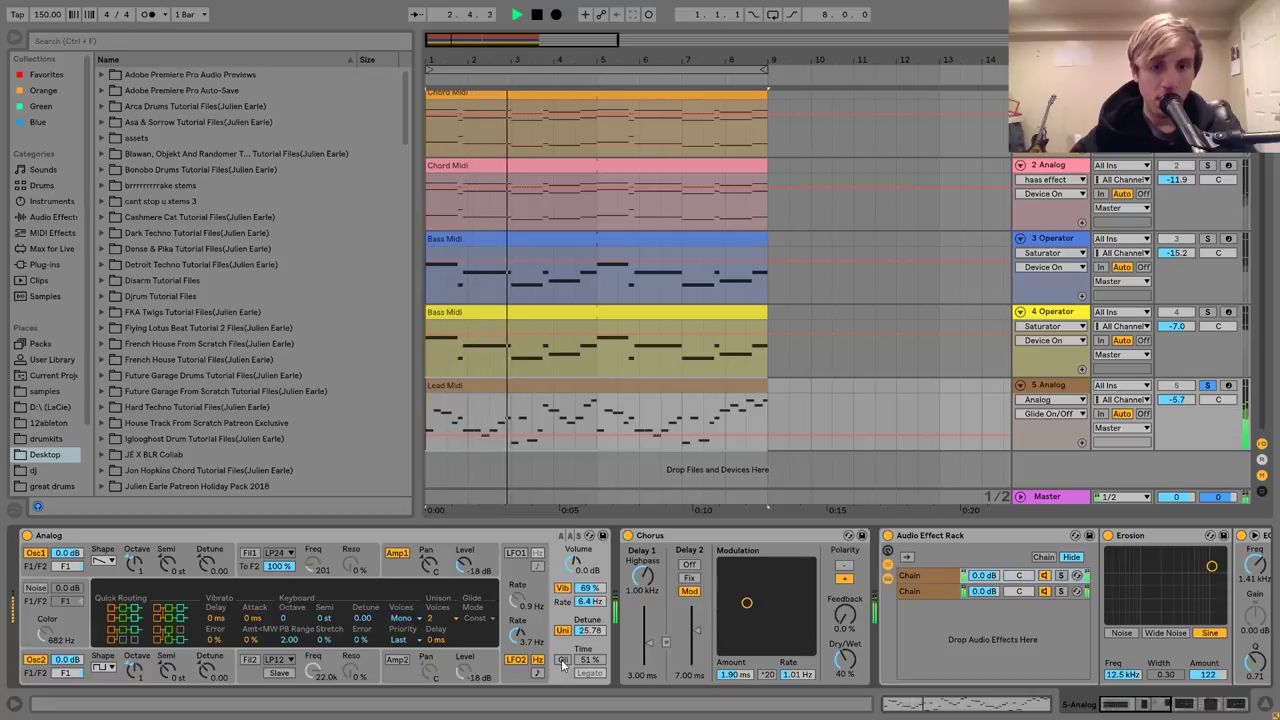
key(space)
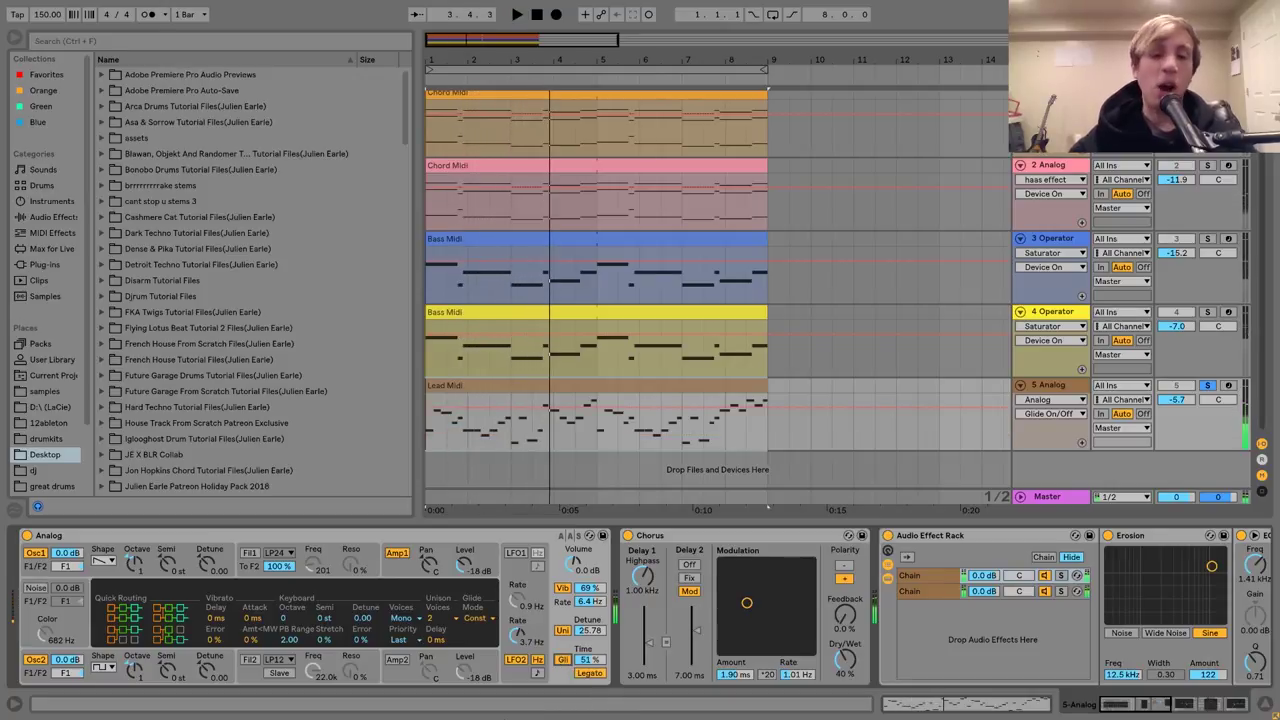
Inspect the lead's Chorus and compare playback with the effect bypassed and active, leaving it on.
click(702, 535)
scroll(700, 538, right, 5)
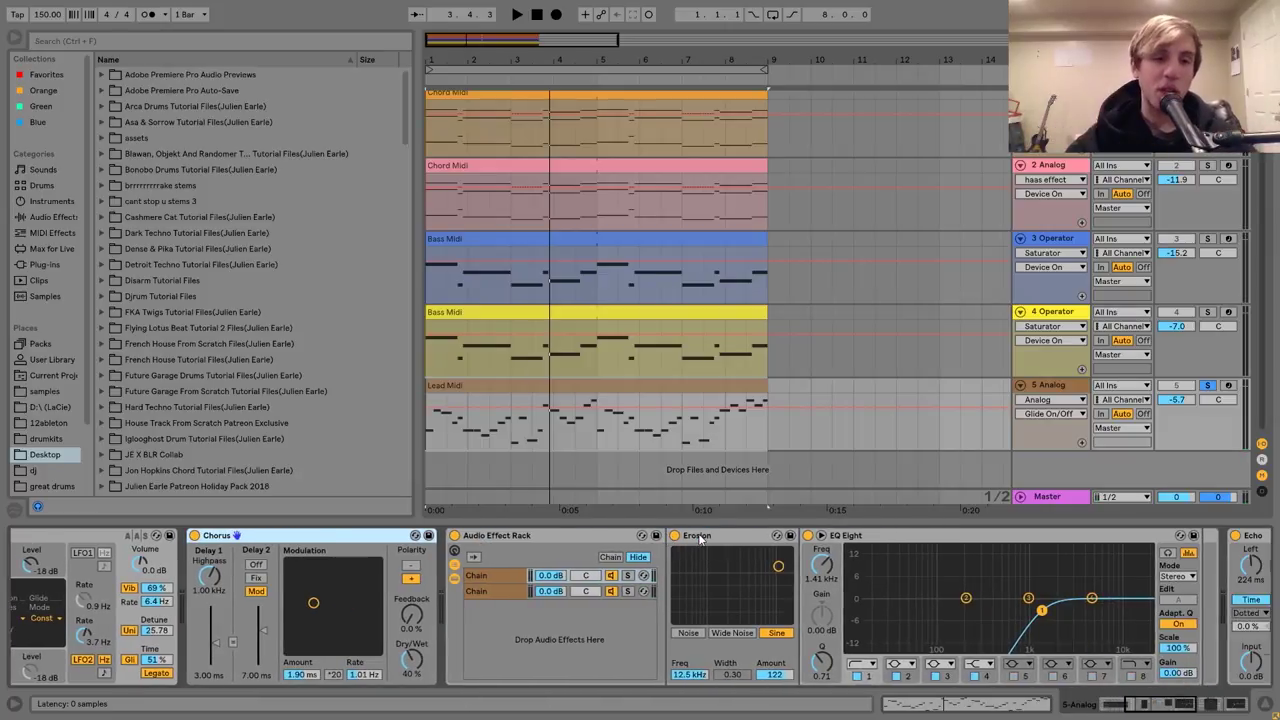
key(space)
click(194, 535)
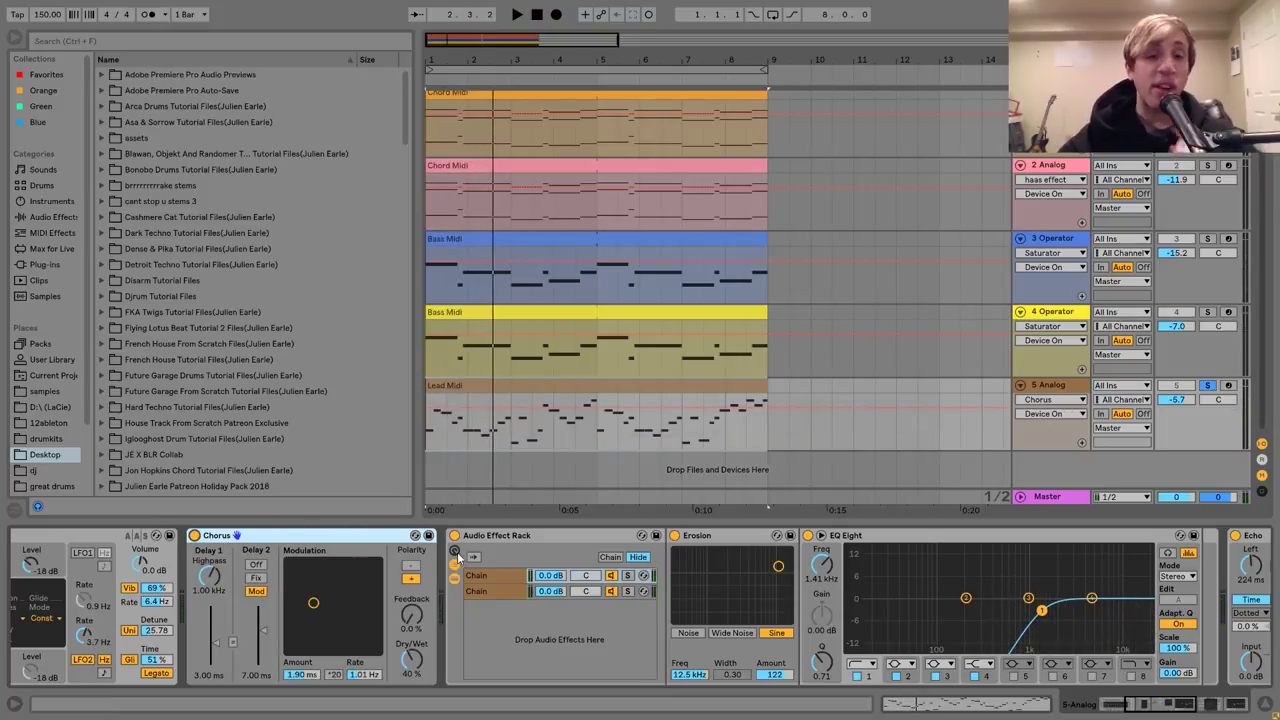
Inspect the lead's Audio Effect Rack and solo its Erosion chain and its empty chain in turn to compare them during playback.
click(508, 539)
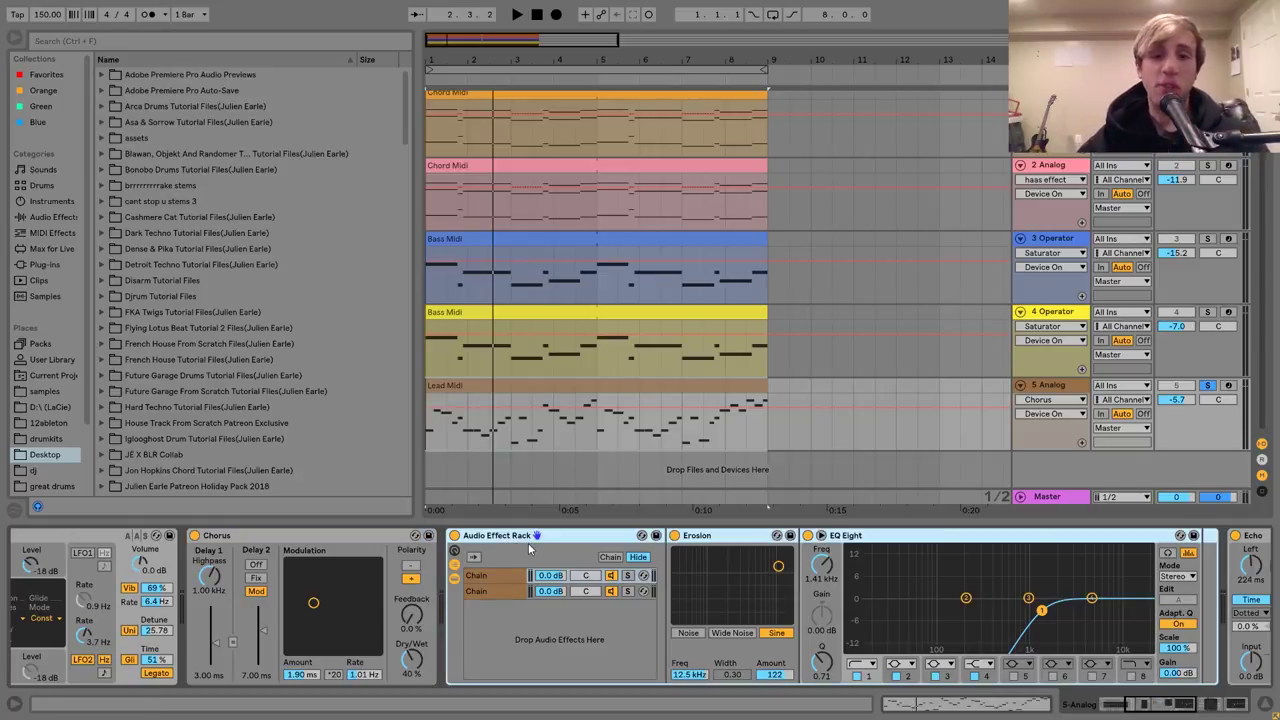
click(484, 593)
click(629, 591)
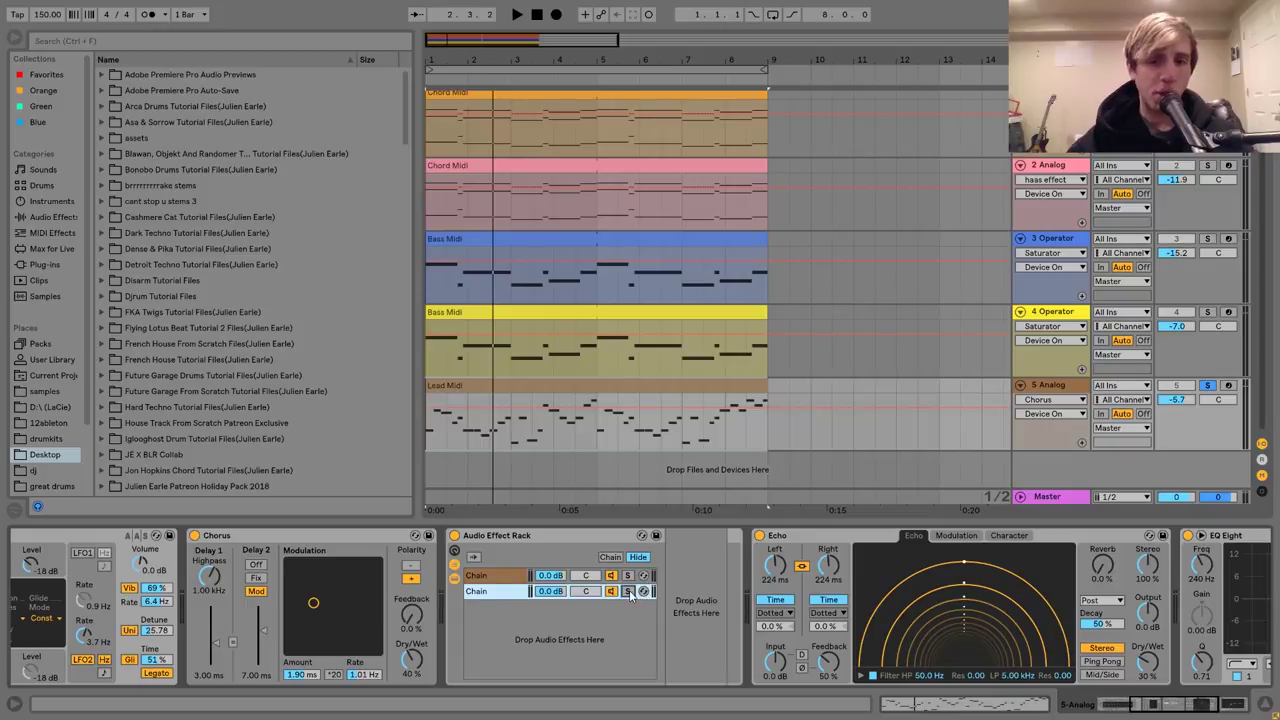
key(space)
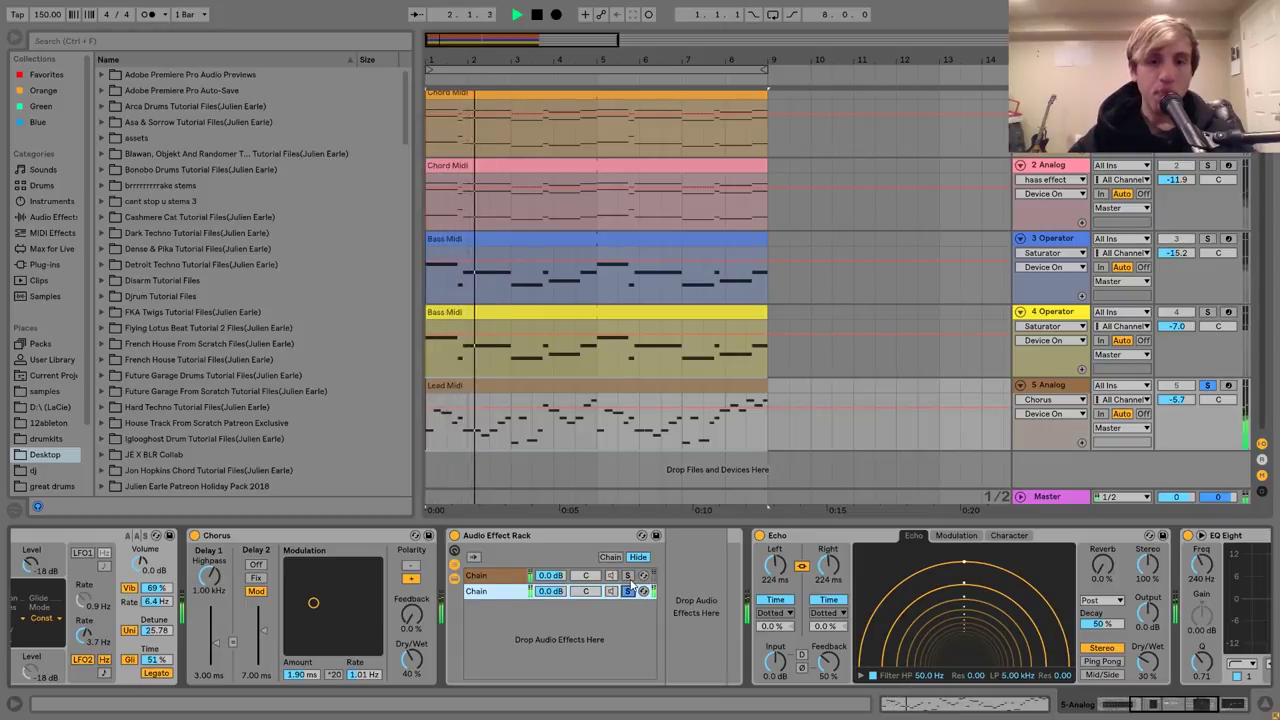
click(627, 575)
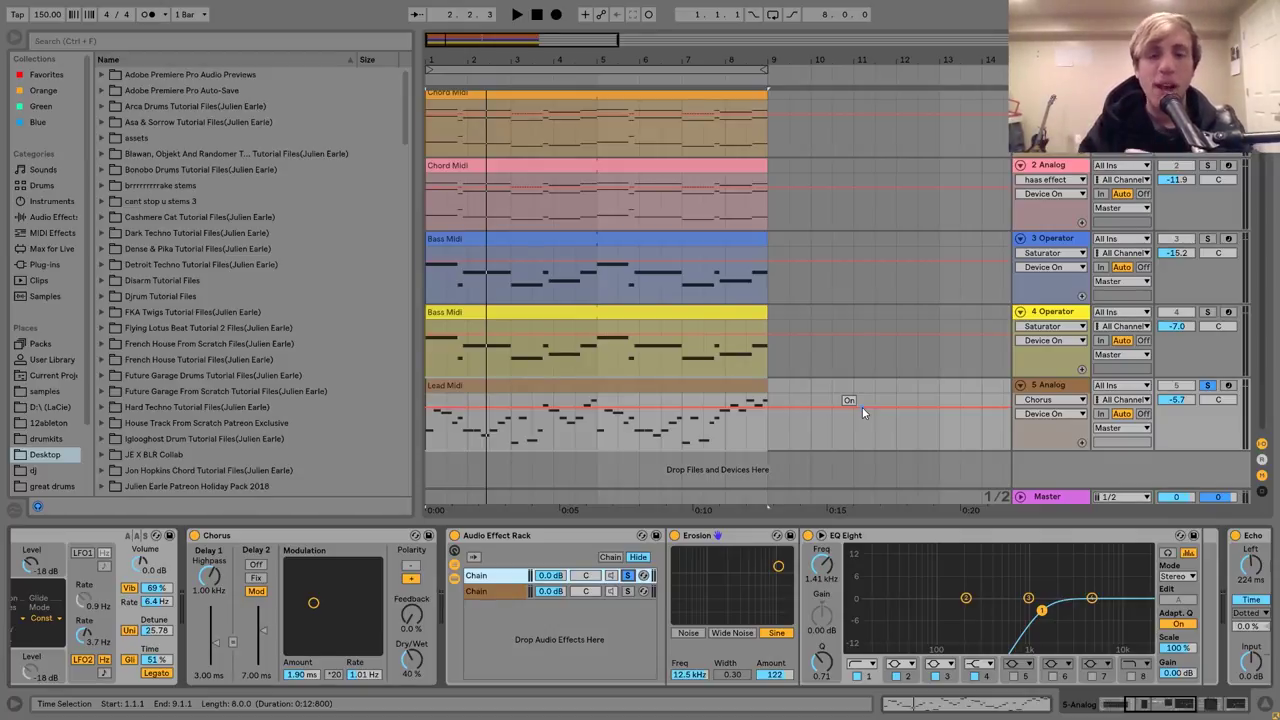
click(626, 591)
key(space)
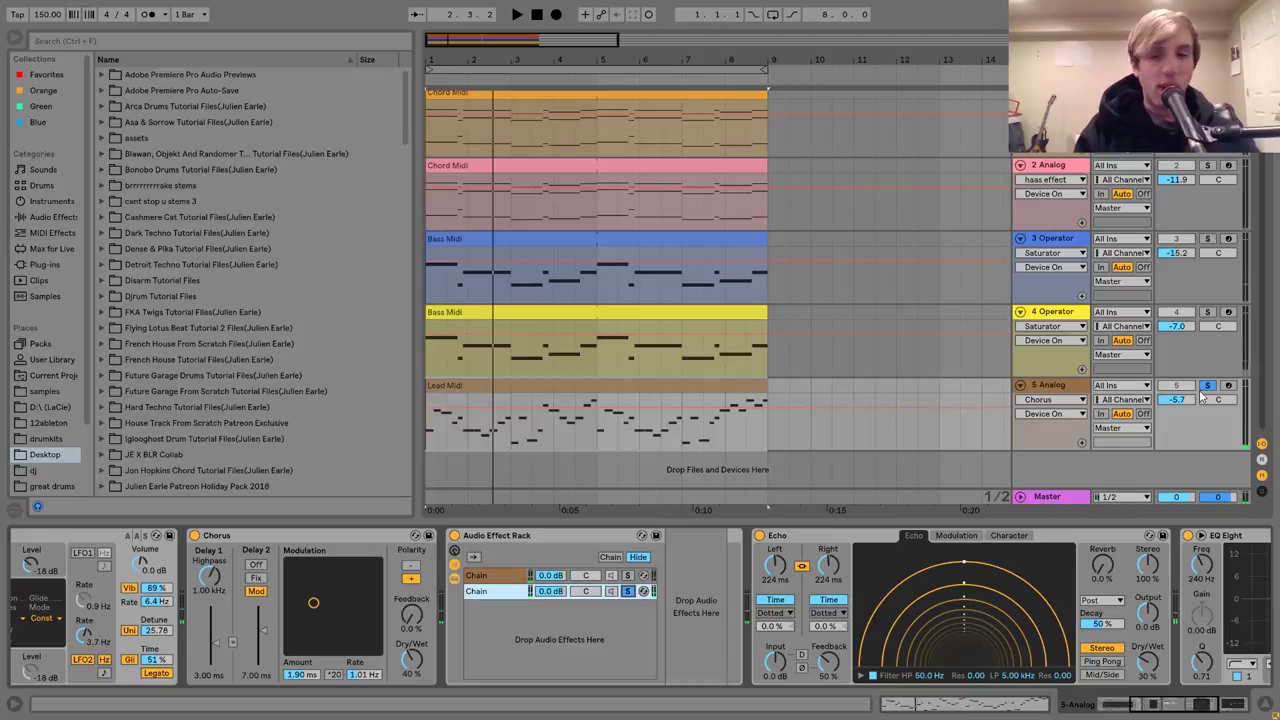
Play the lead within the full mix, unsolo the rack's empty chain so both chains sound, and solo the lead track again.
key(space)
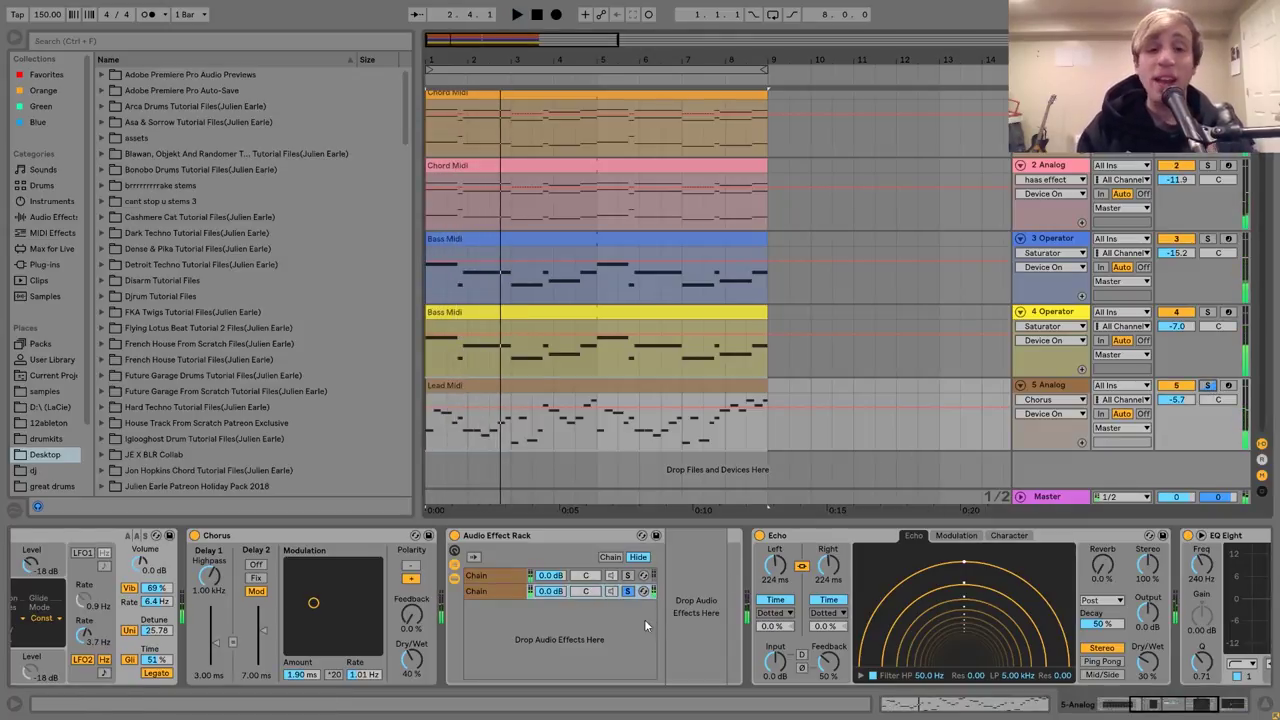
key(space)
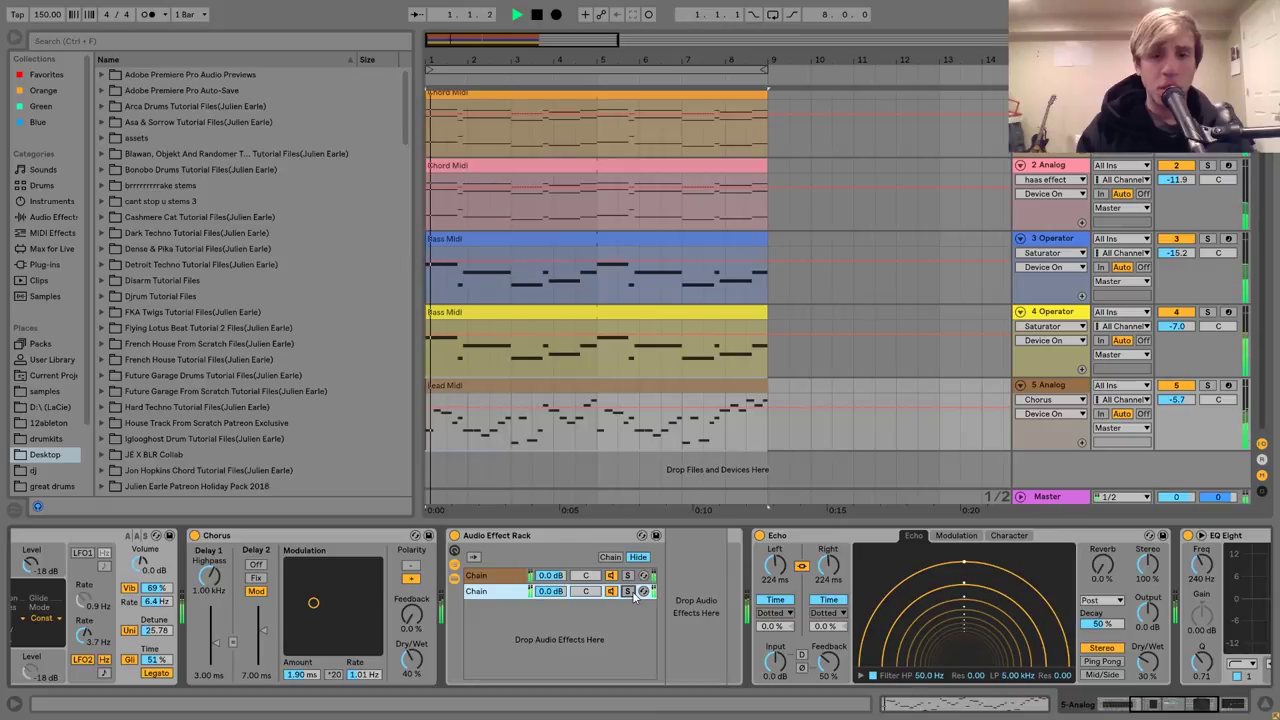
click(1207, 385)
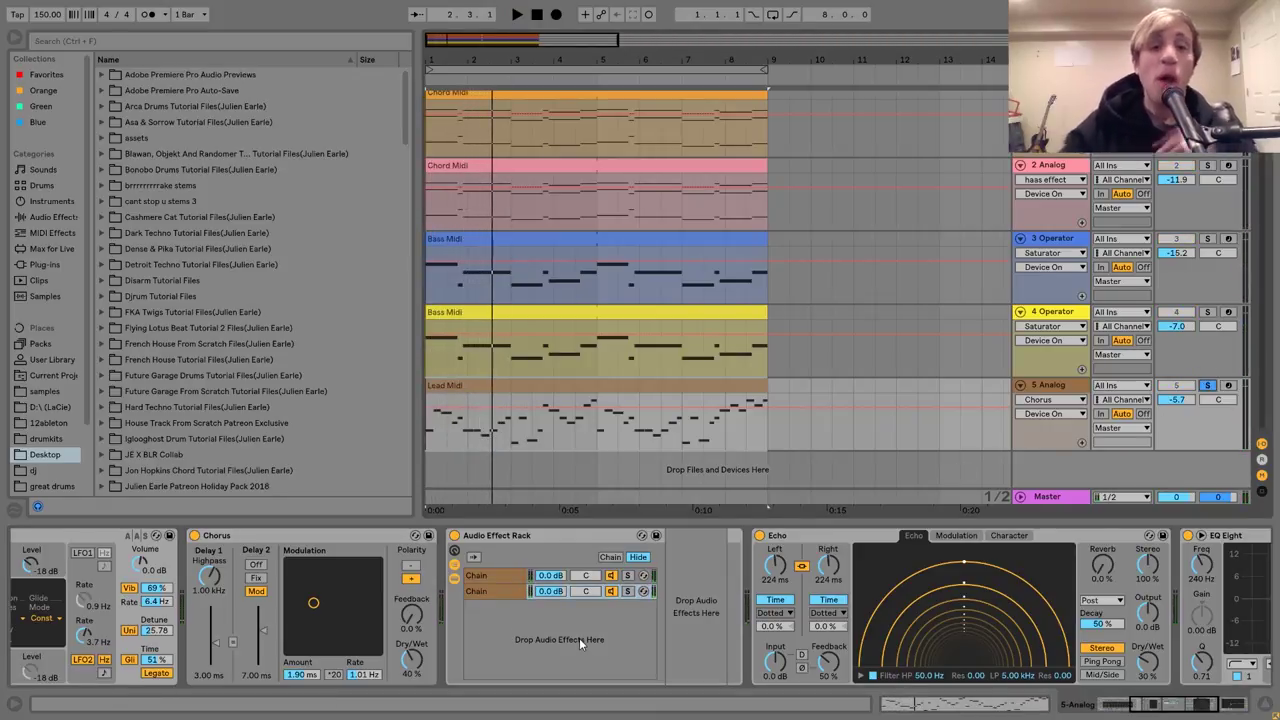
Solo the rack's Erosion chain and compare lead playback with the chain's EQ Eight bypassed and active, leaving it on.
click(485, 576)
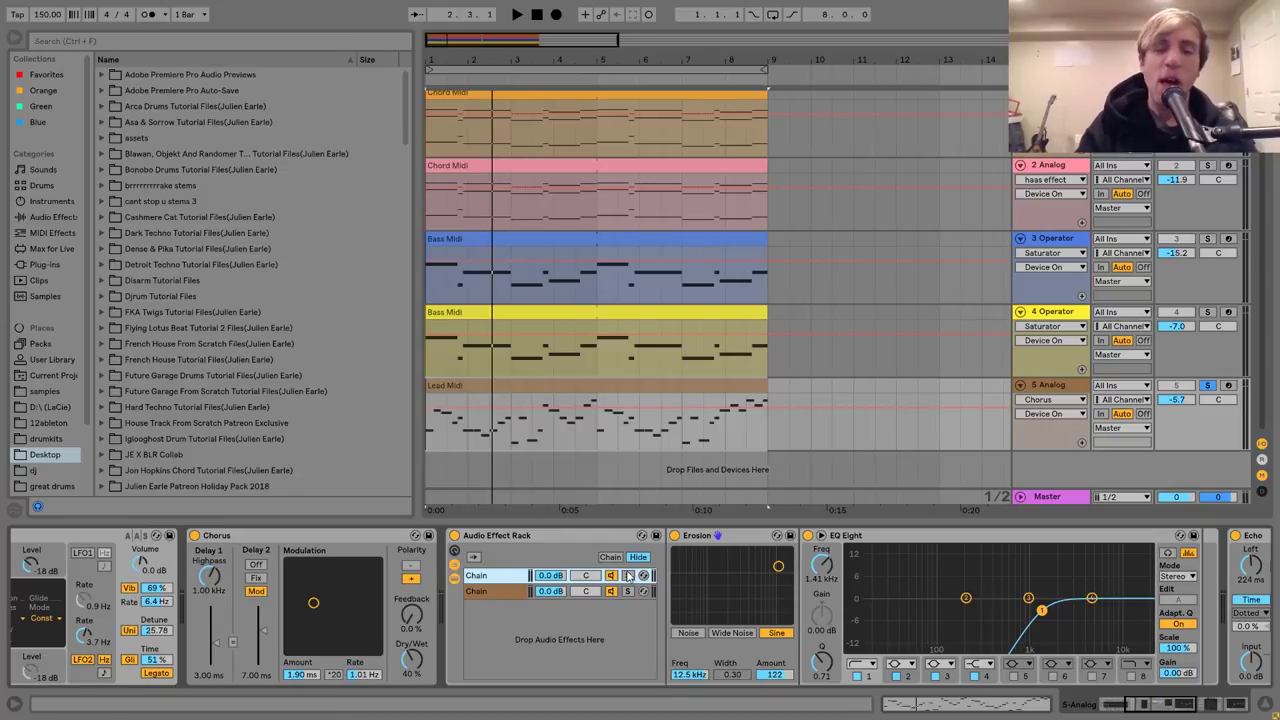
click(808, 535)
key(space)
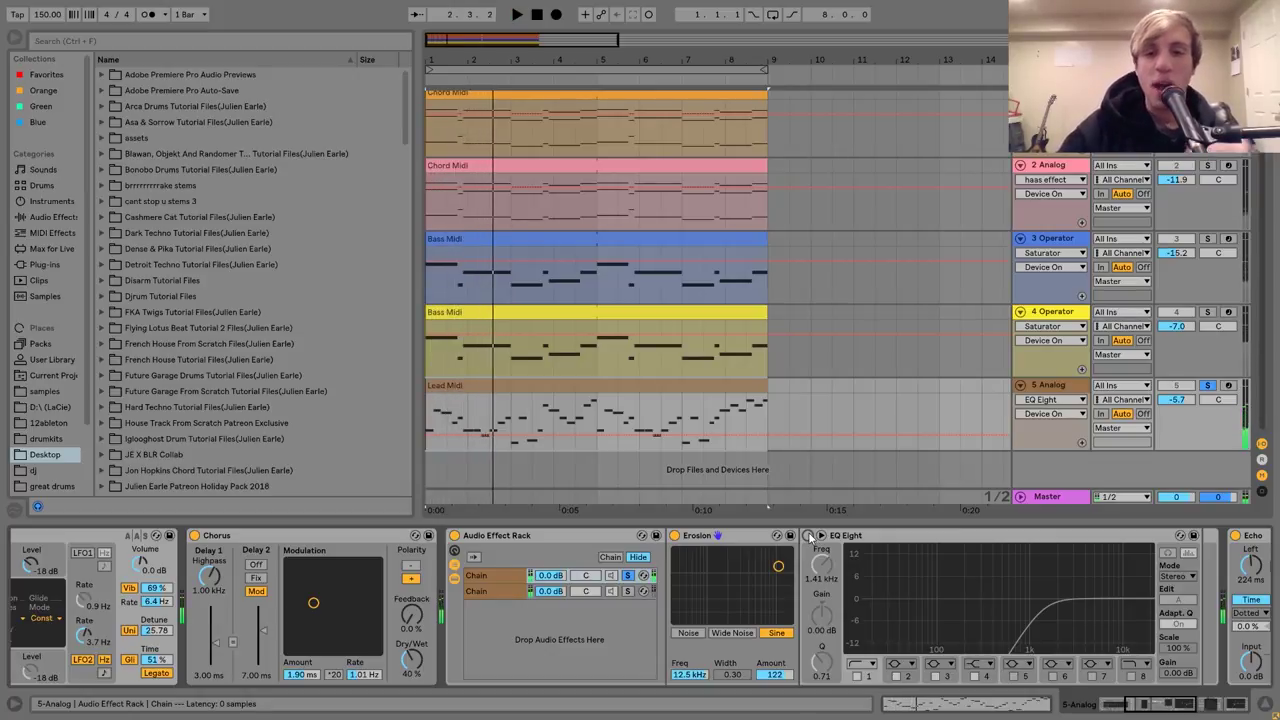
click(808, 535)
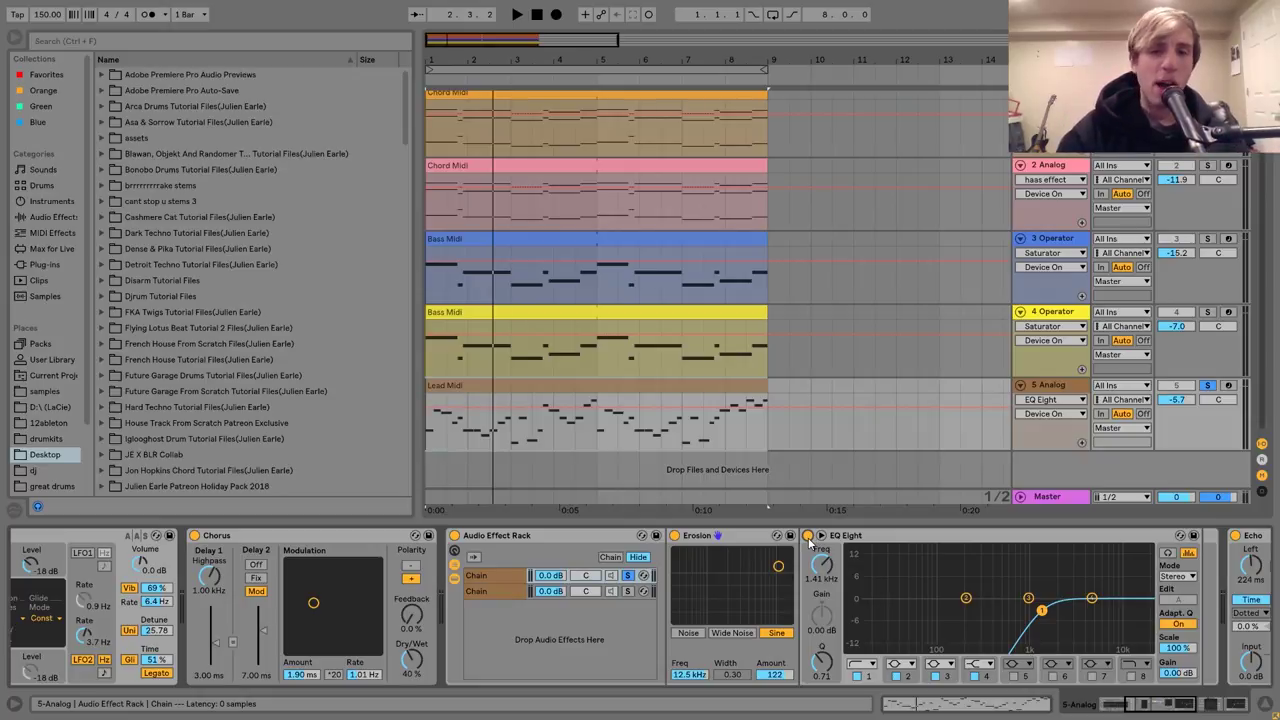
key(space)
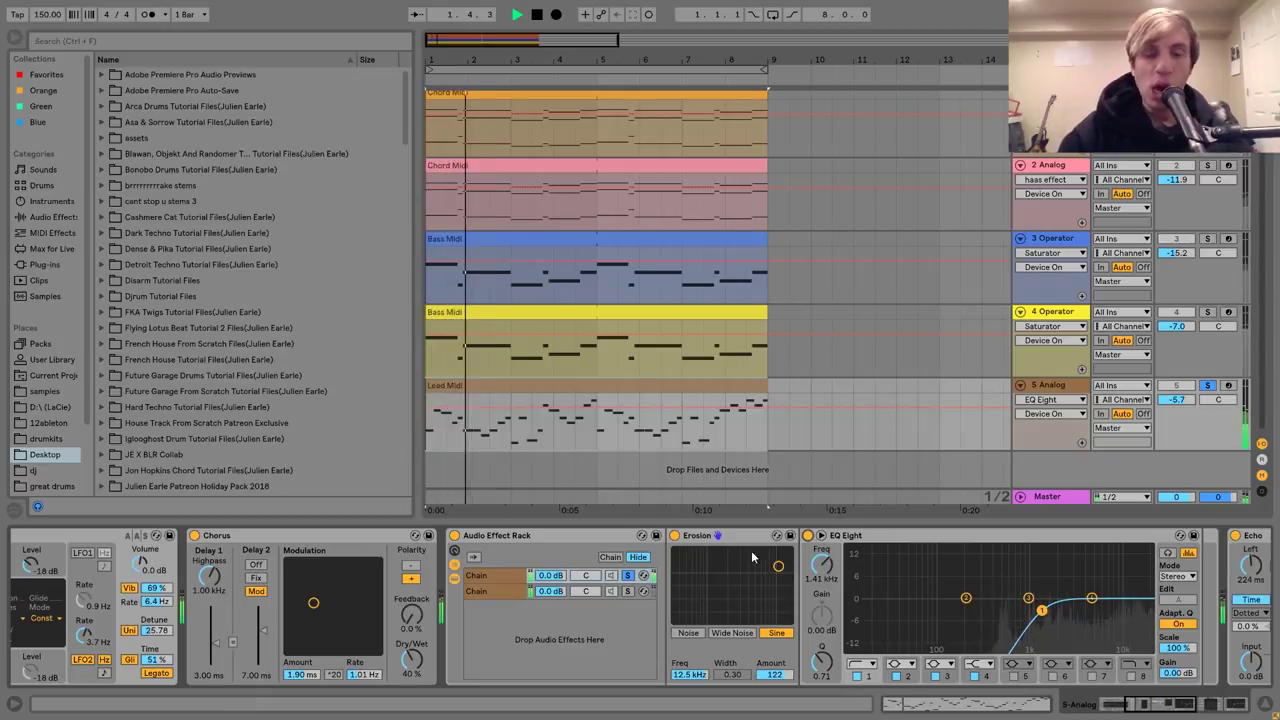
key(space)
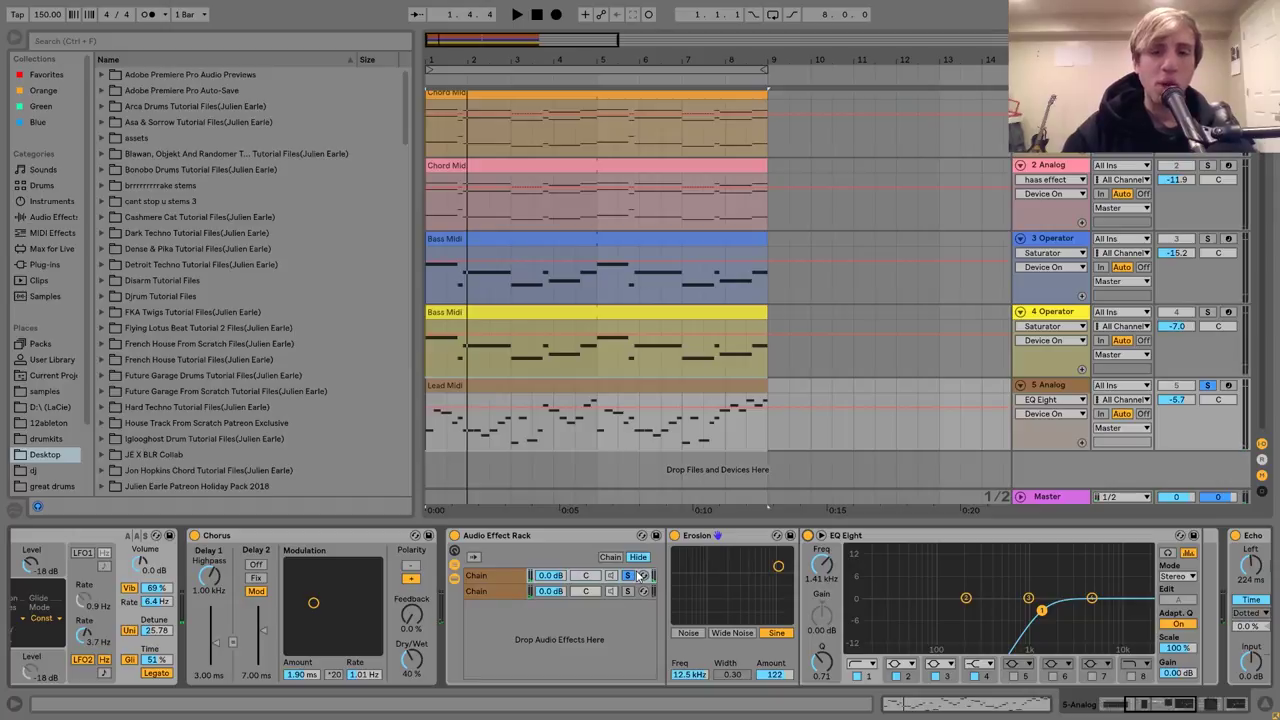
Unsolo the Erosion chain and play the lead through both rack chains together.
click(638, 576)
key(space)
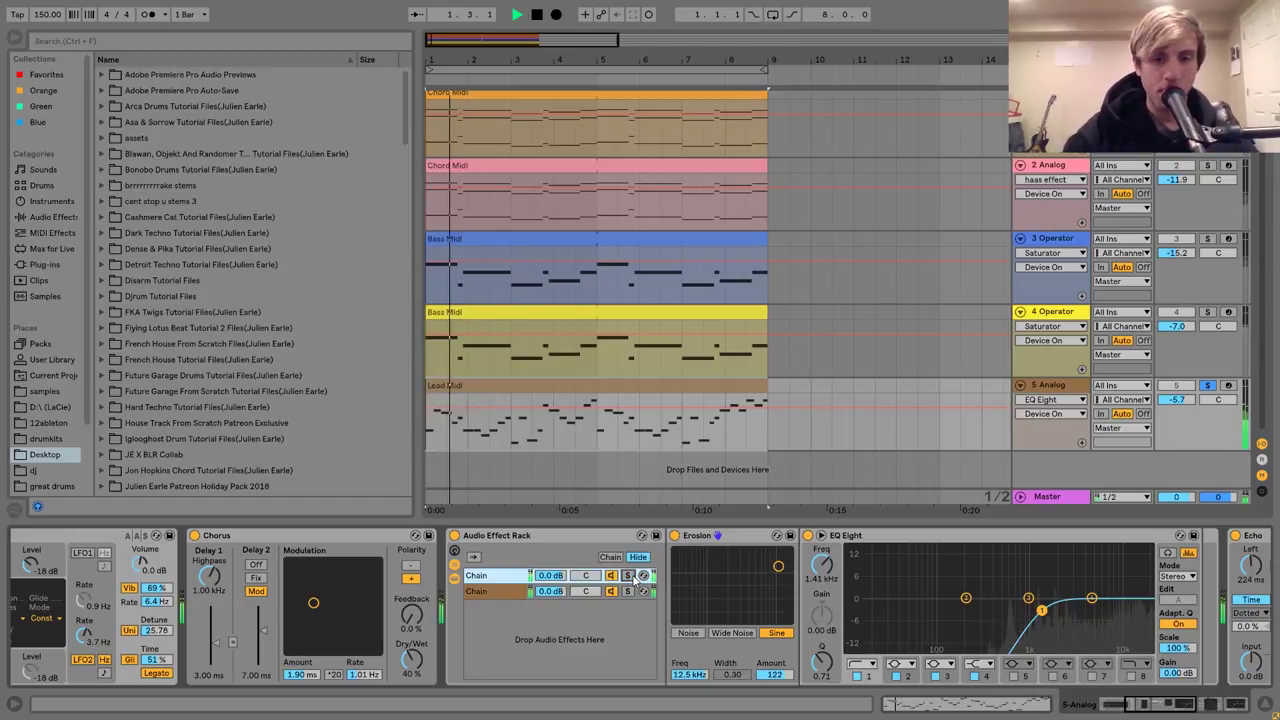
key(space)
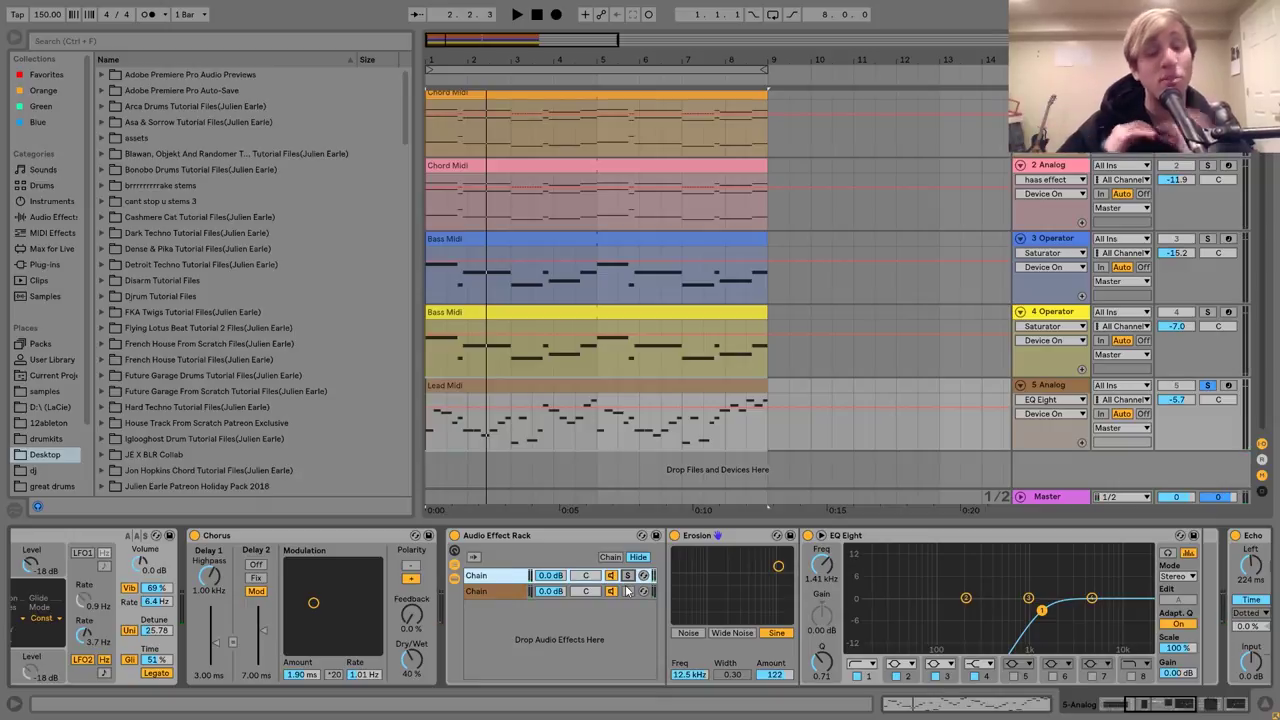
Inspect the lead's Echo and the EQ Eight at the end of its device chain, and unsolo the lead track.
scroll(628, 589, right, 10)
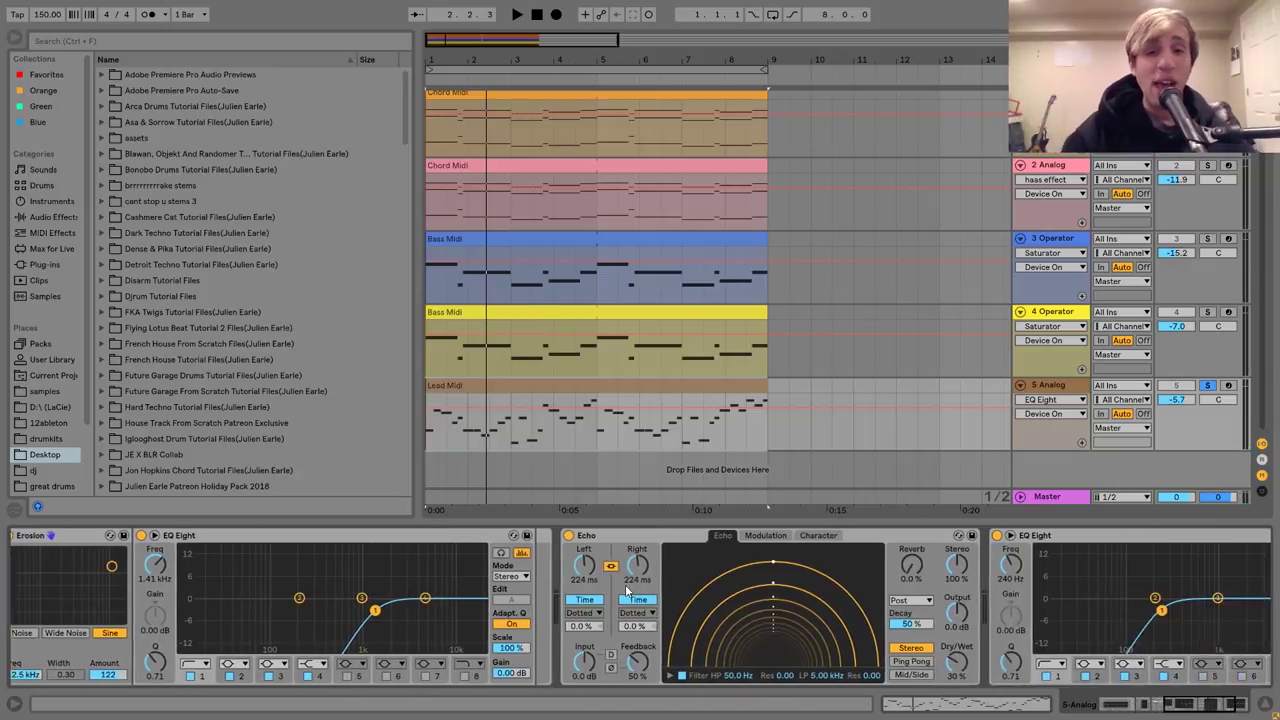
scroll(628, 591, right, 4)
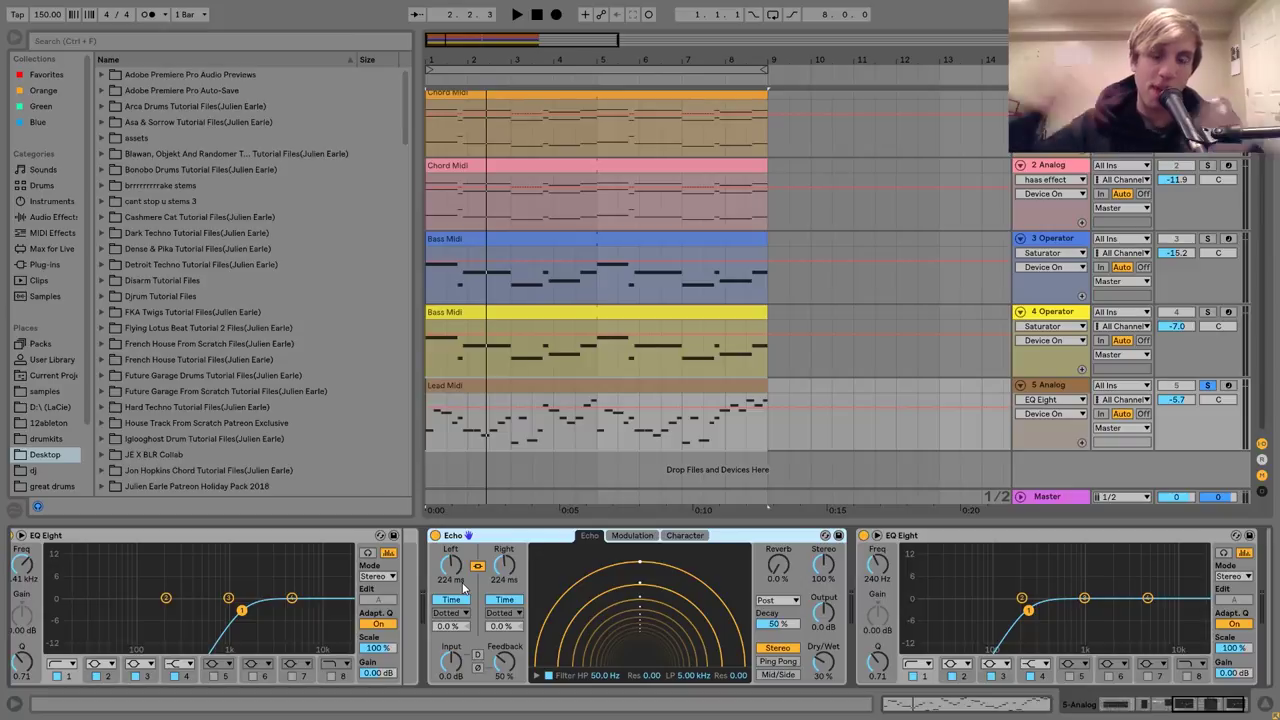
scroll(463, 588, right, 2)
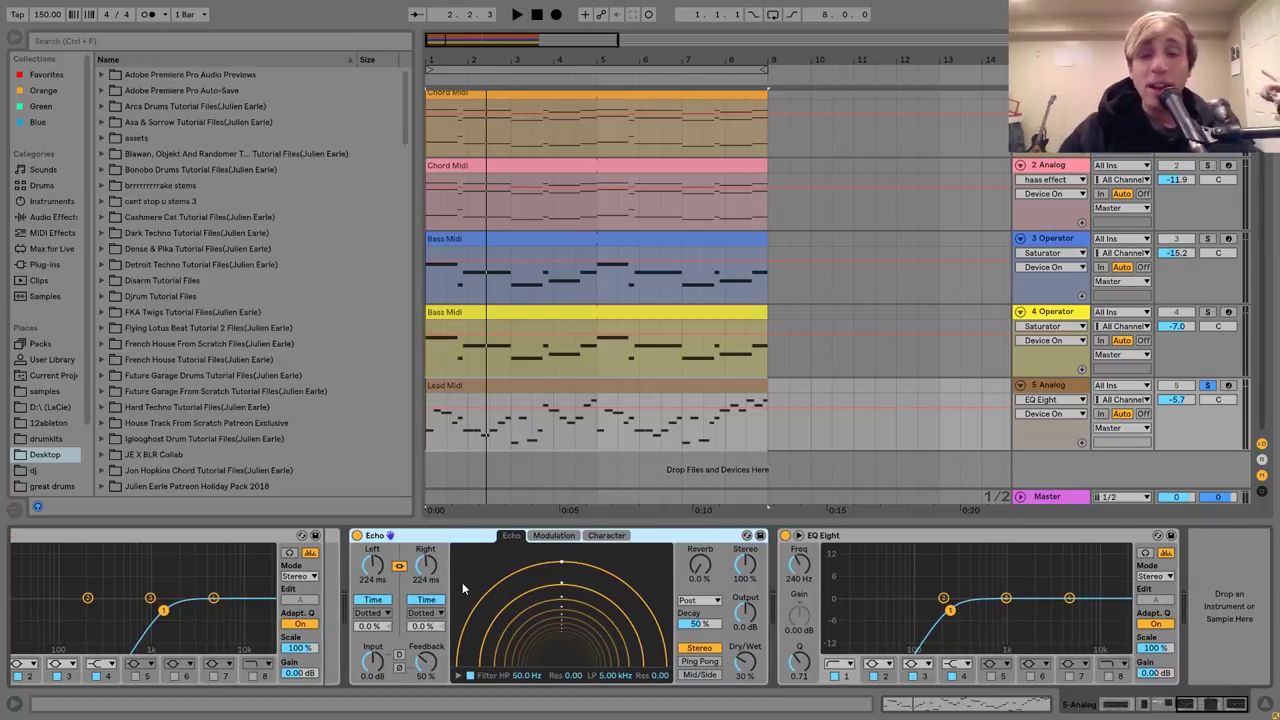
click(872, 536)
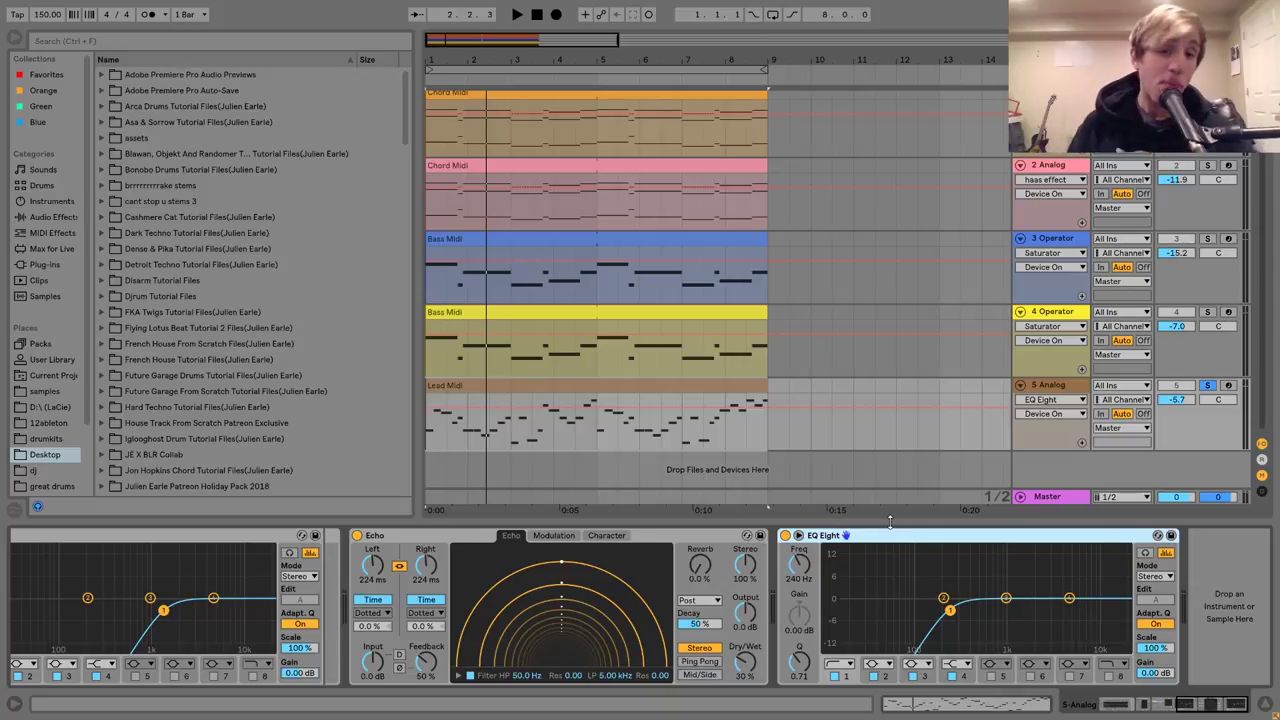
click(1207, 386)
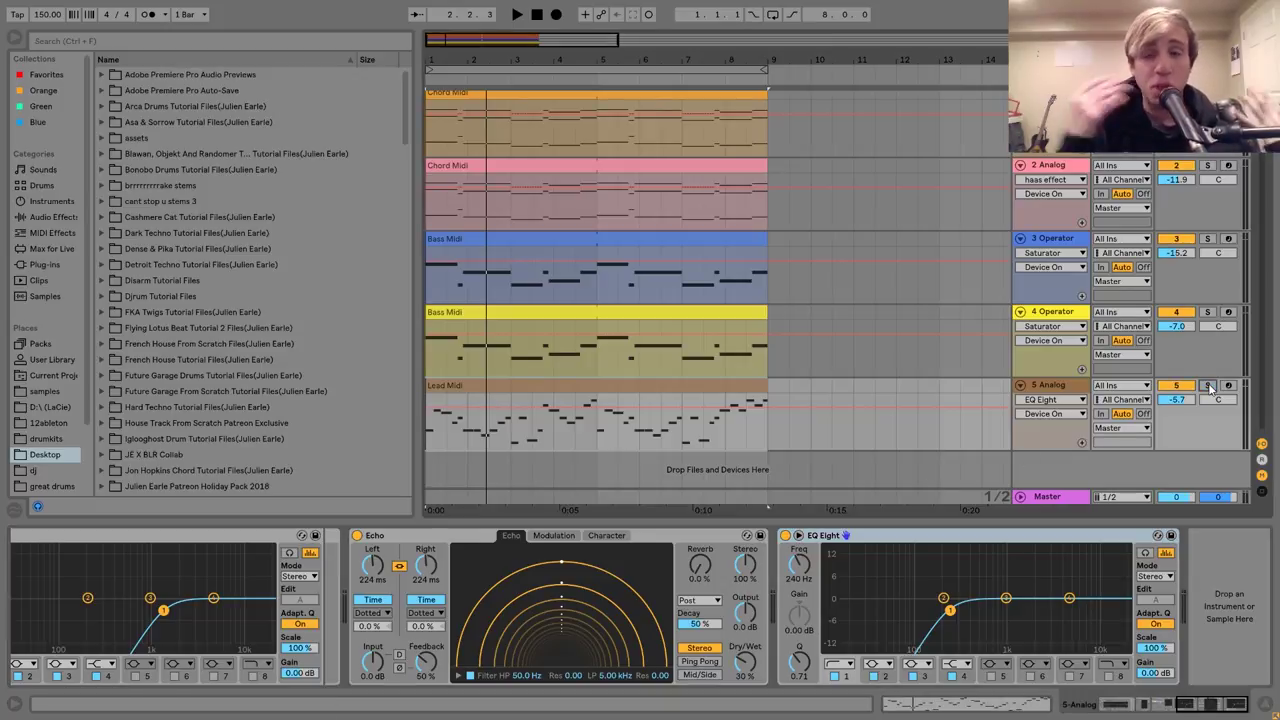